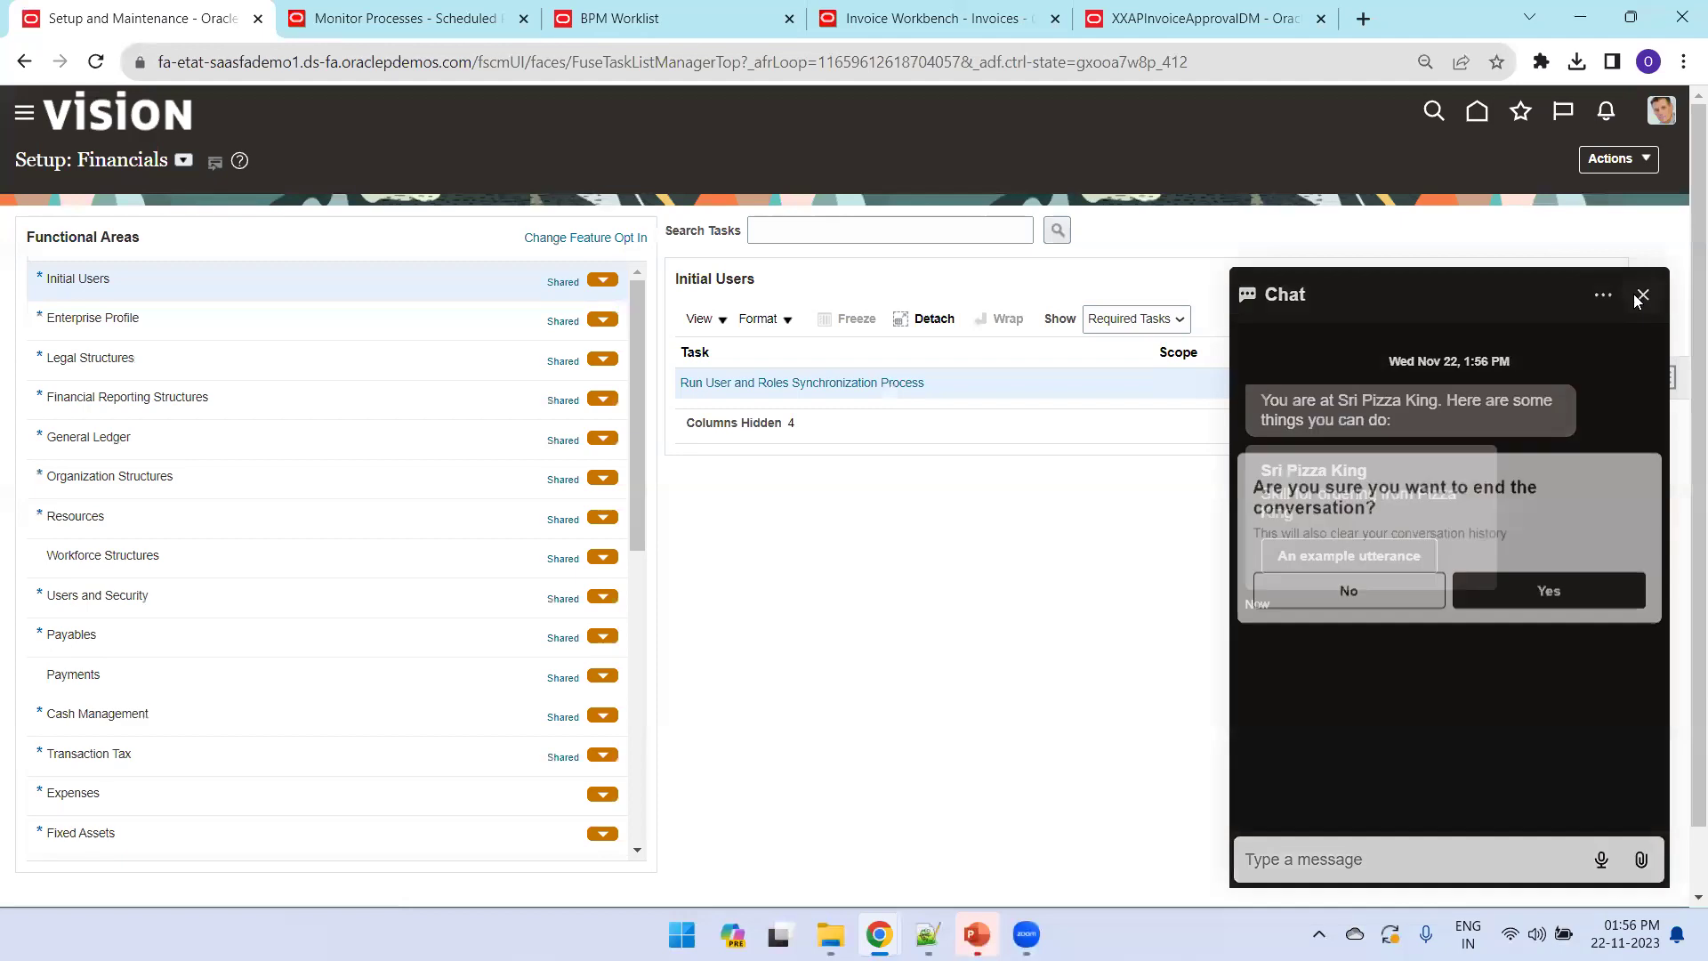
Step: Search the setup tasks for Manage Invoice and open Manage Invoice Options for the US1 Business Unit
left_click(1506, 602)
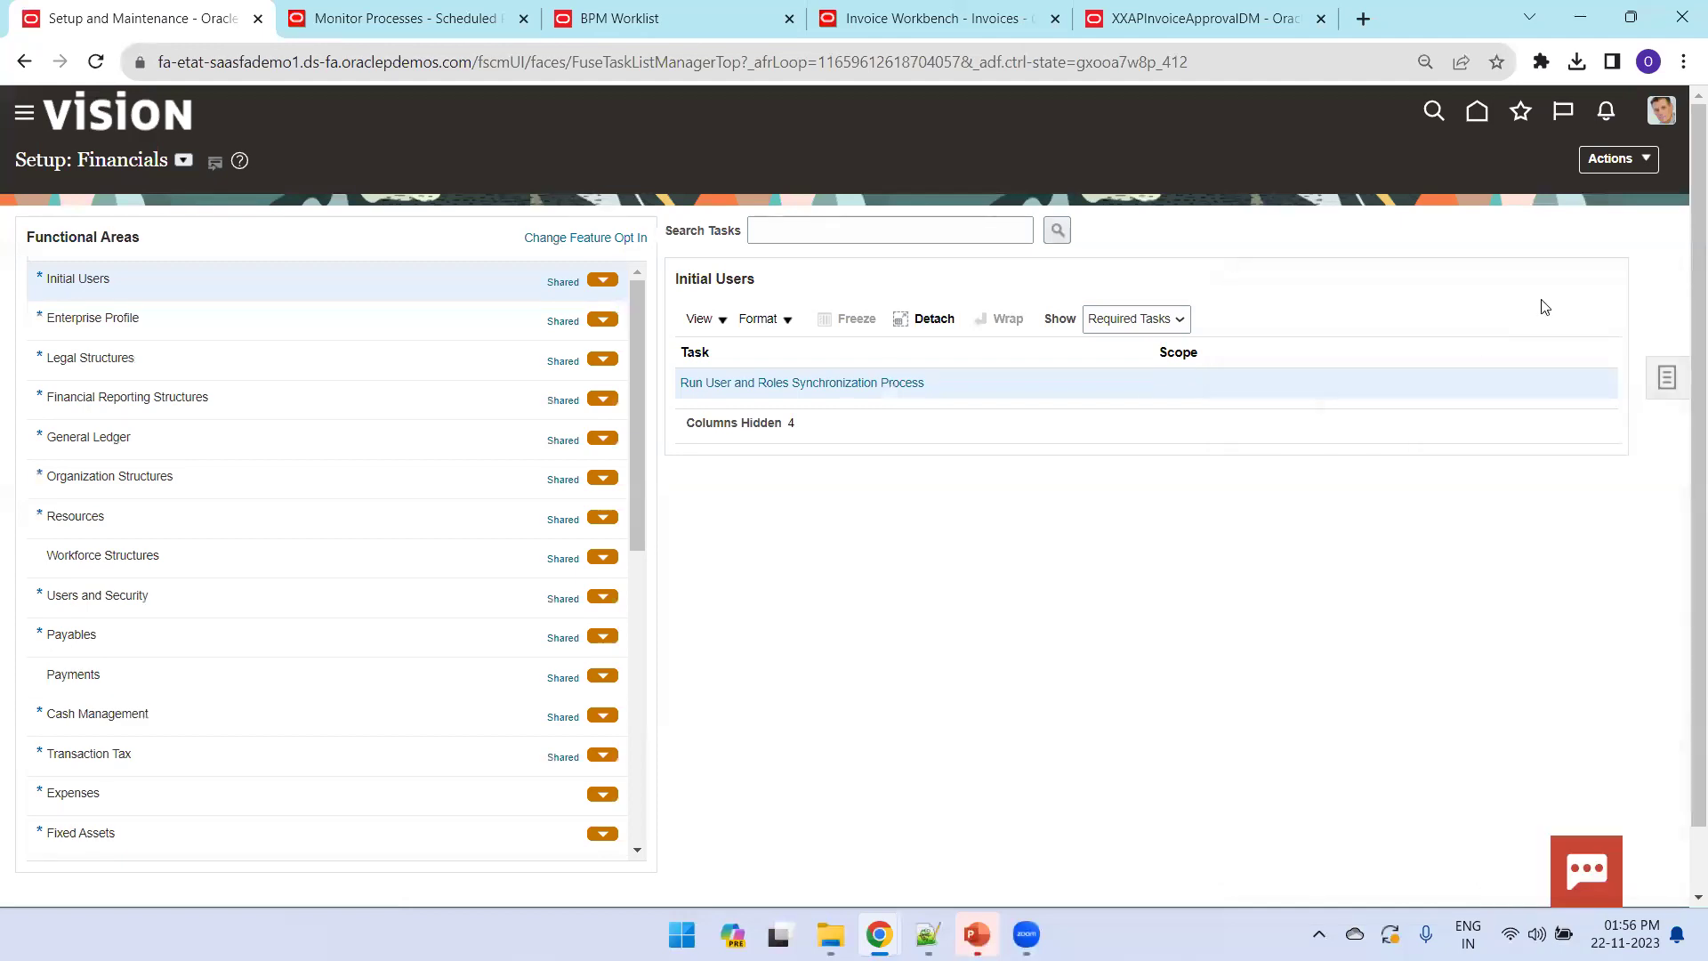
left_click(839, 230)
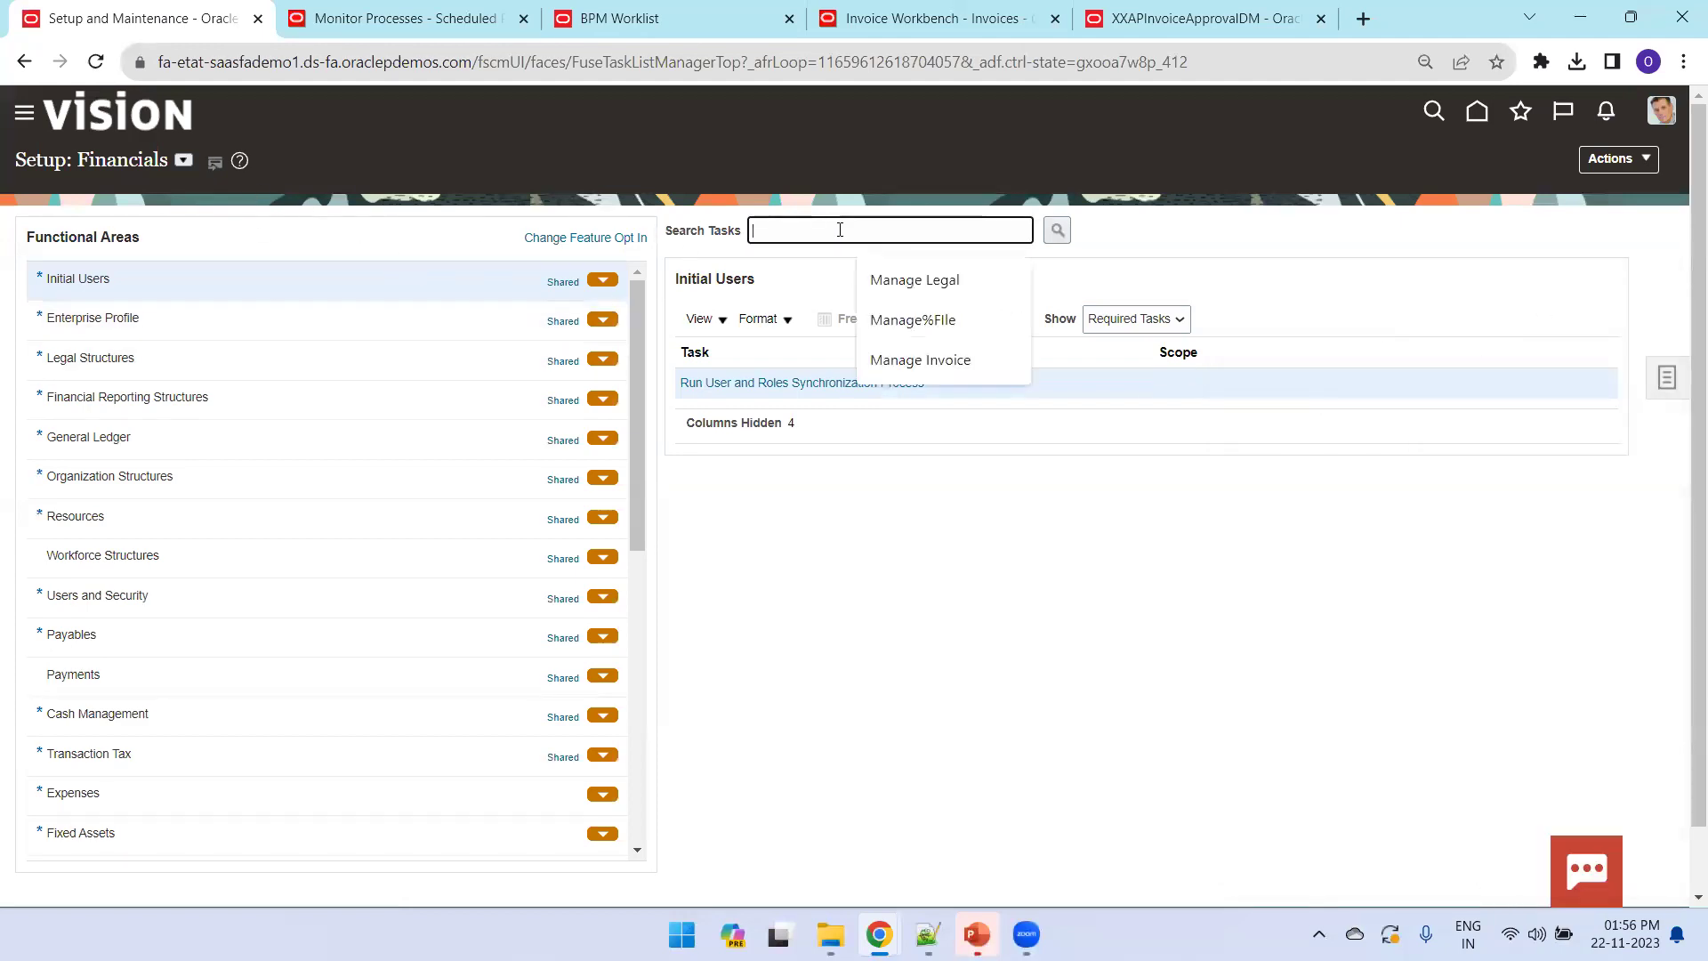
type("Manage Invoice")
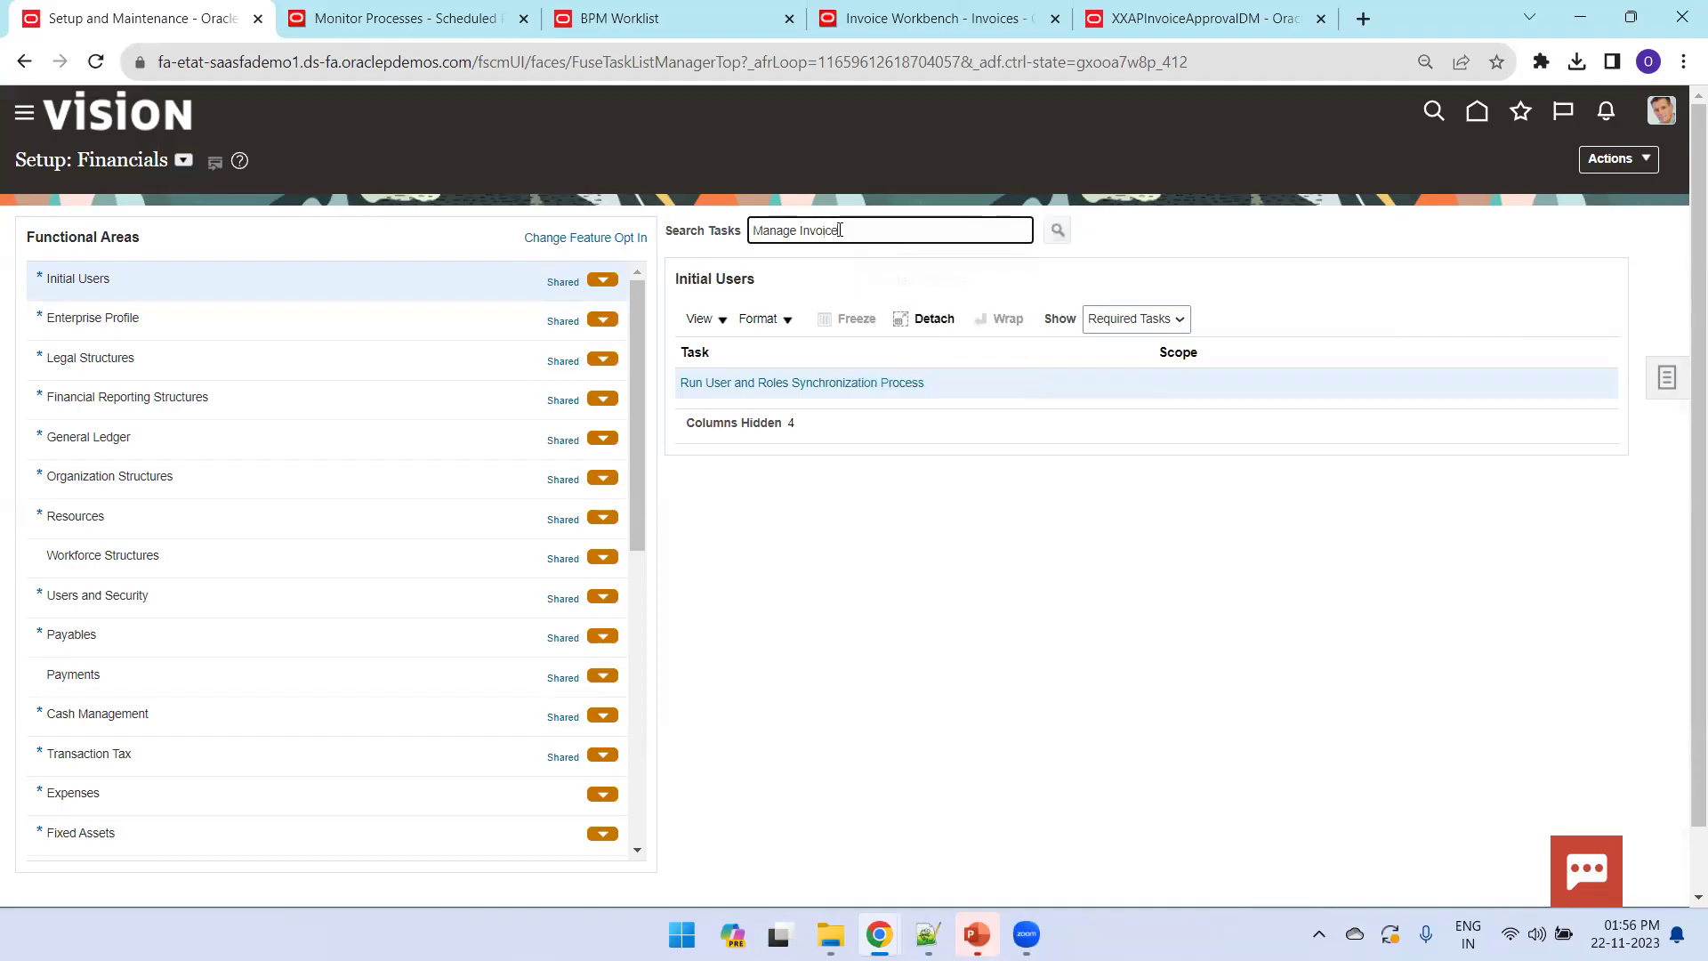
key("Return")
left_click(640, 510)
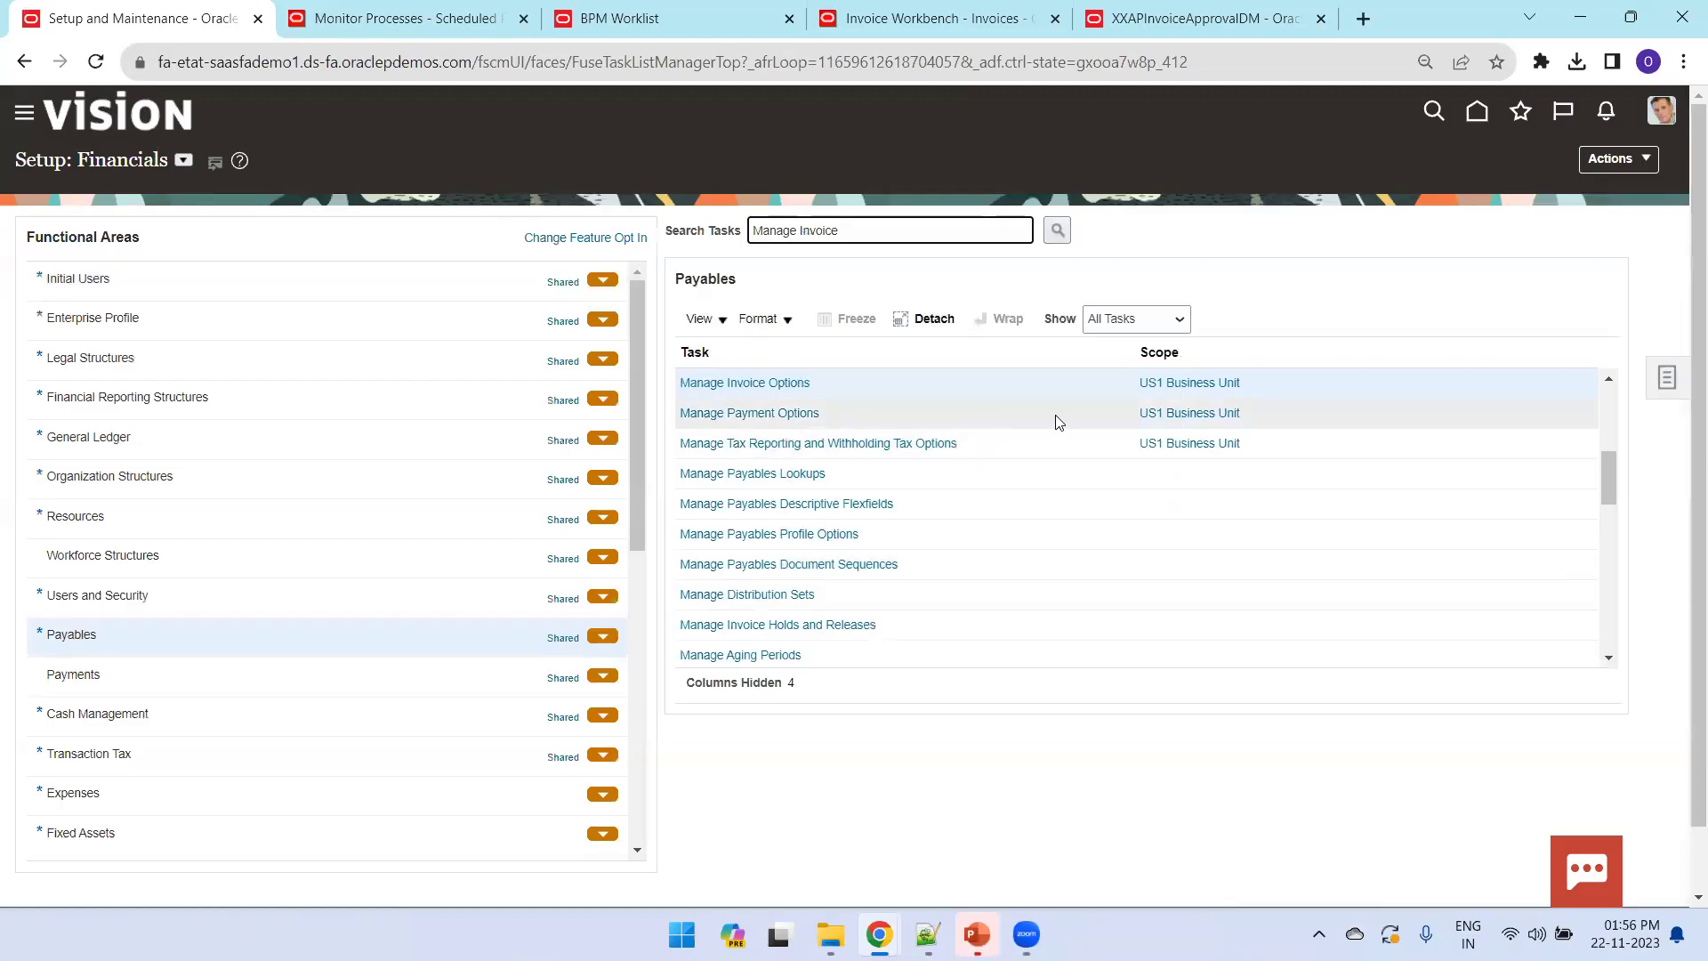
left_click(1197, 384)
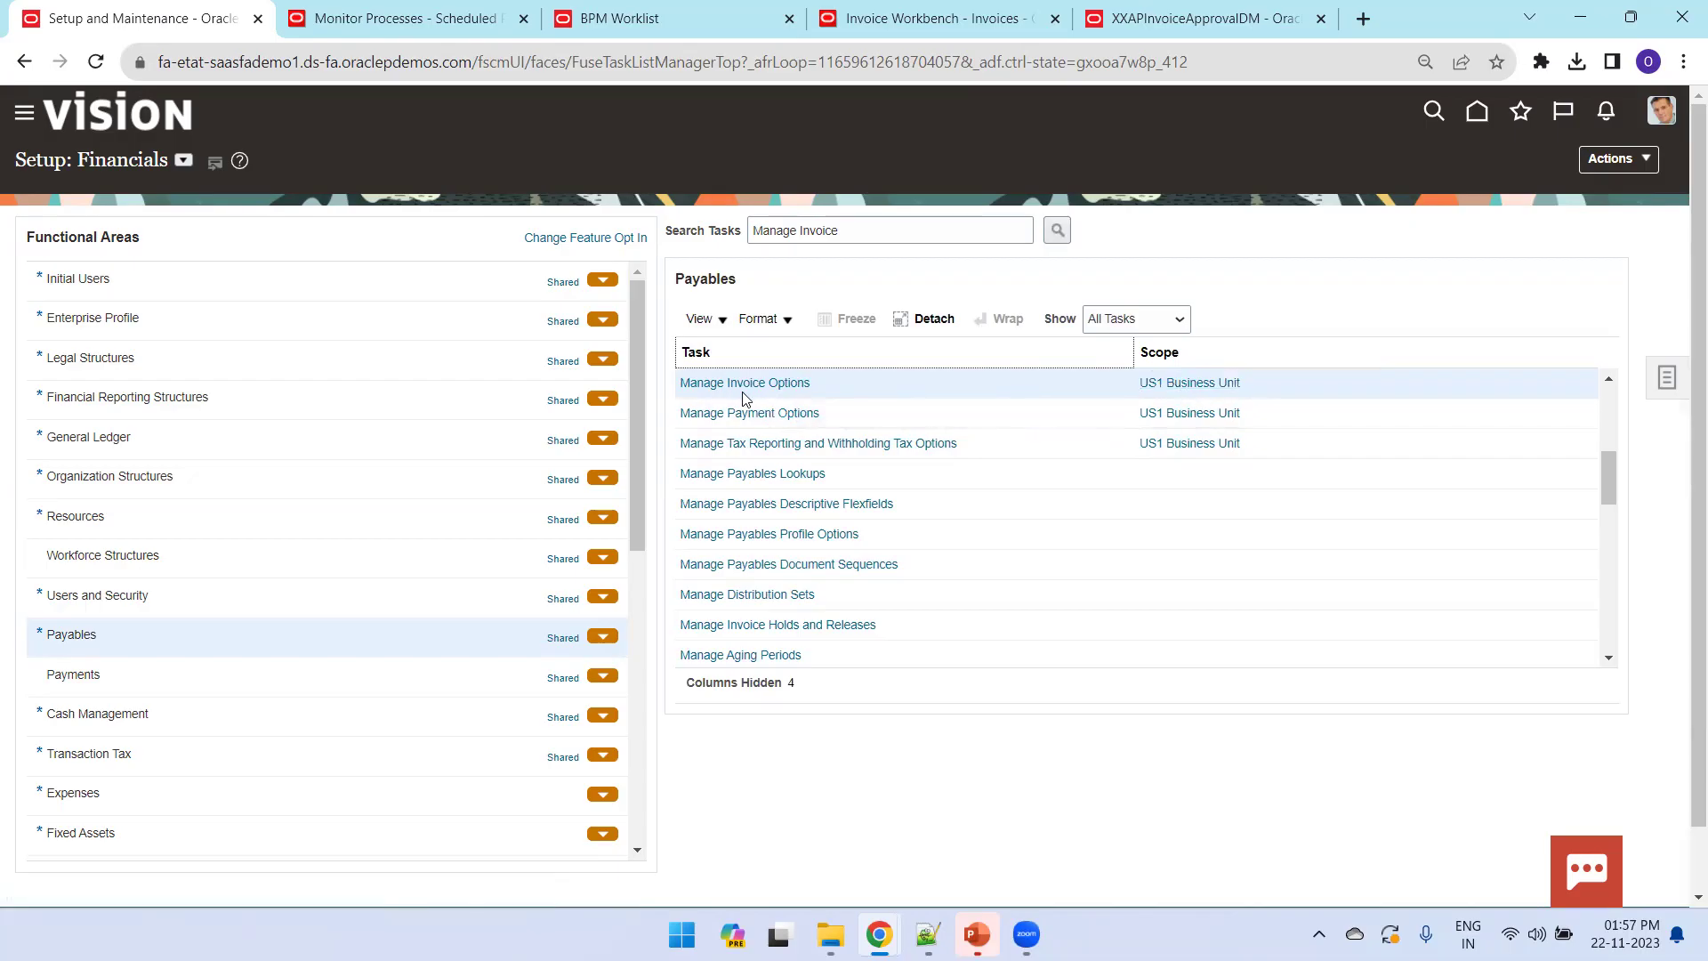
mouse_move(1205, 392)
left_click(779, 384)
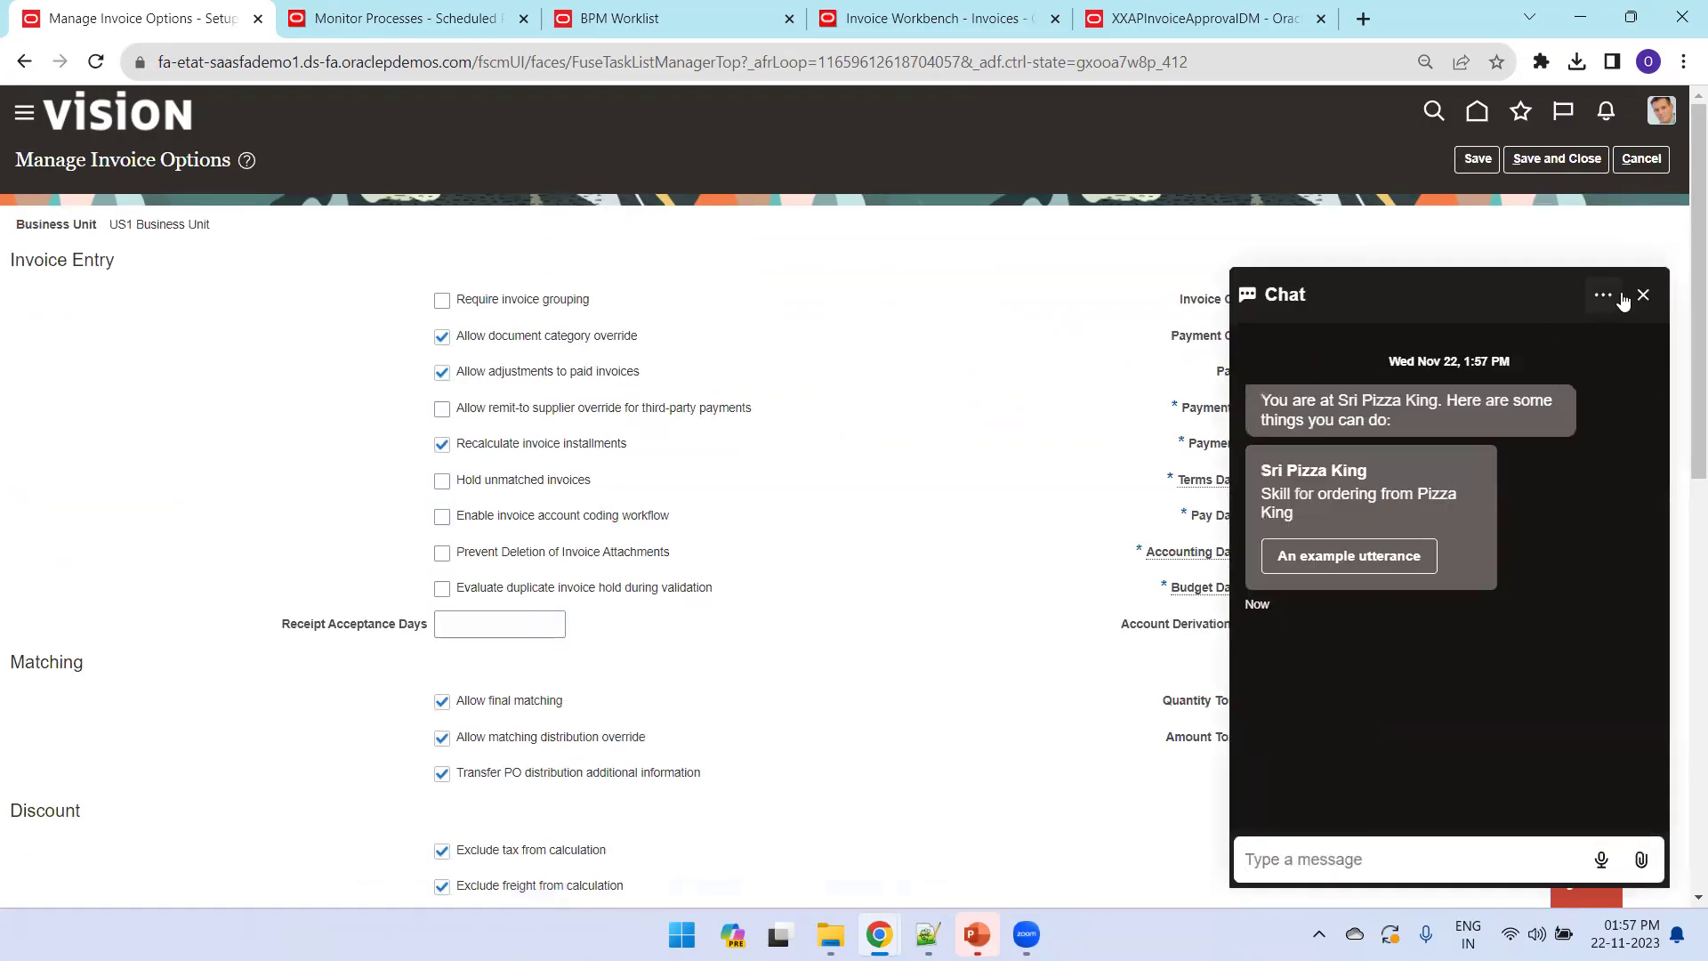
Step: Dismiss the chat, examine the Approval section of the US1 Business Unit invoice options, and leave without saving
left_click(1641, 298)
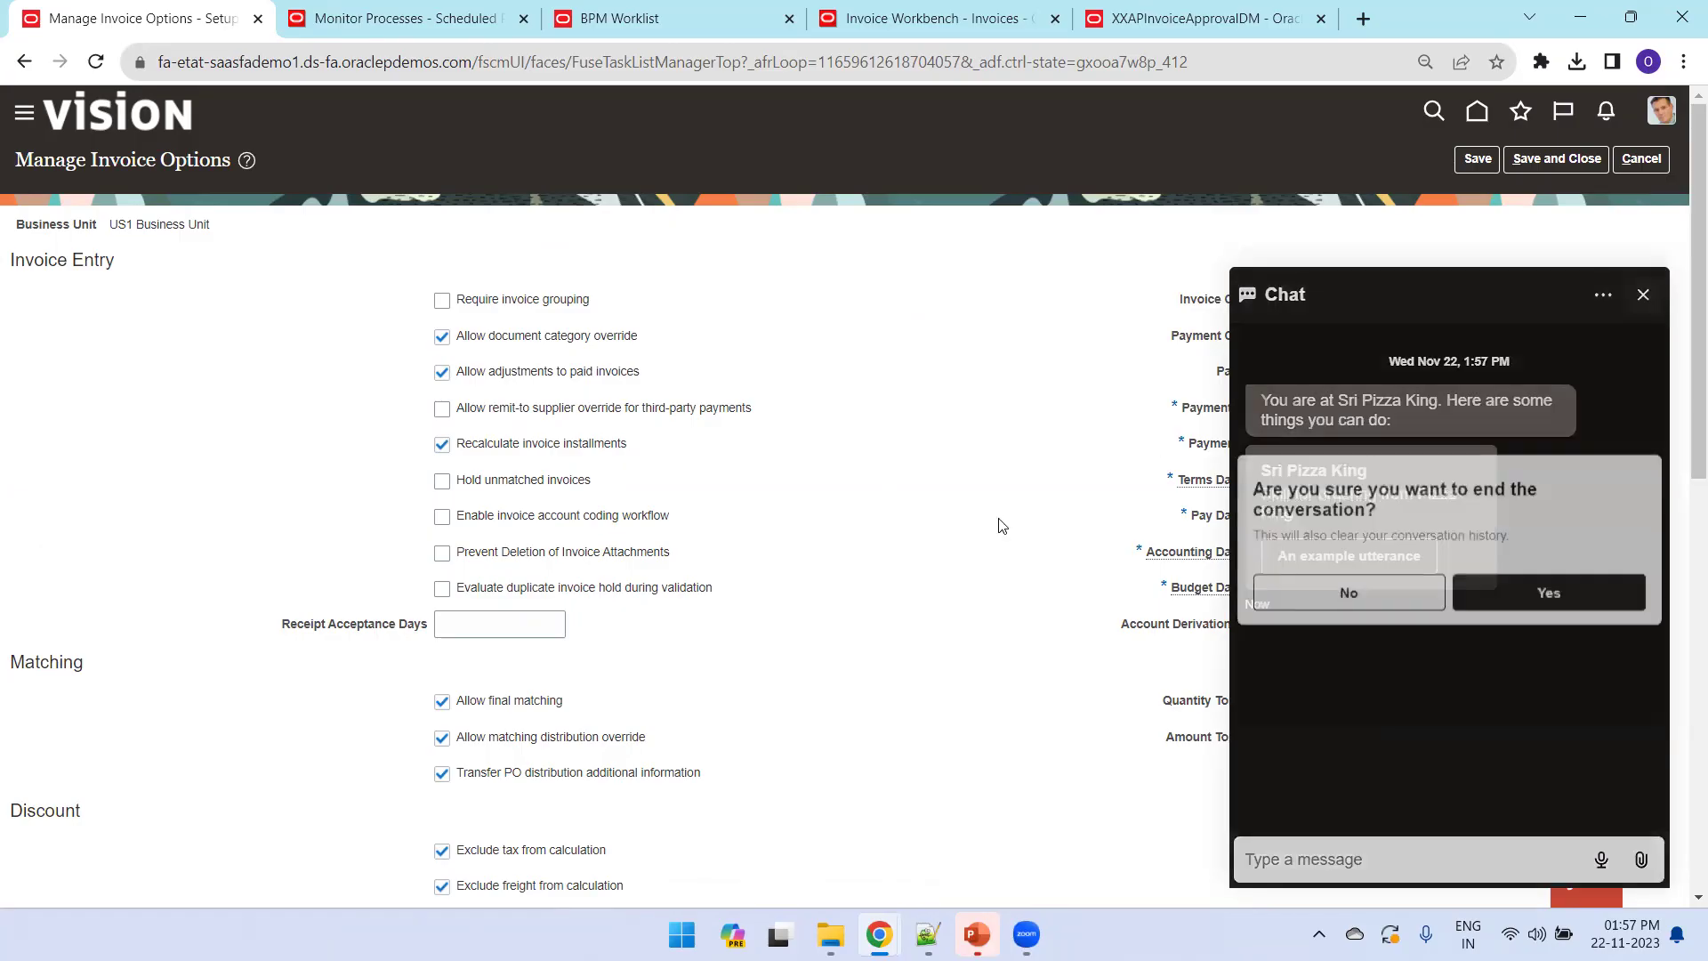
left_click(1546, 600)
scroll(907, 666, "down", 7)
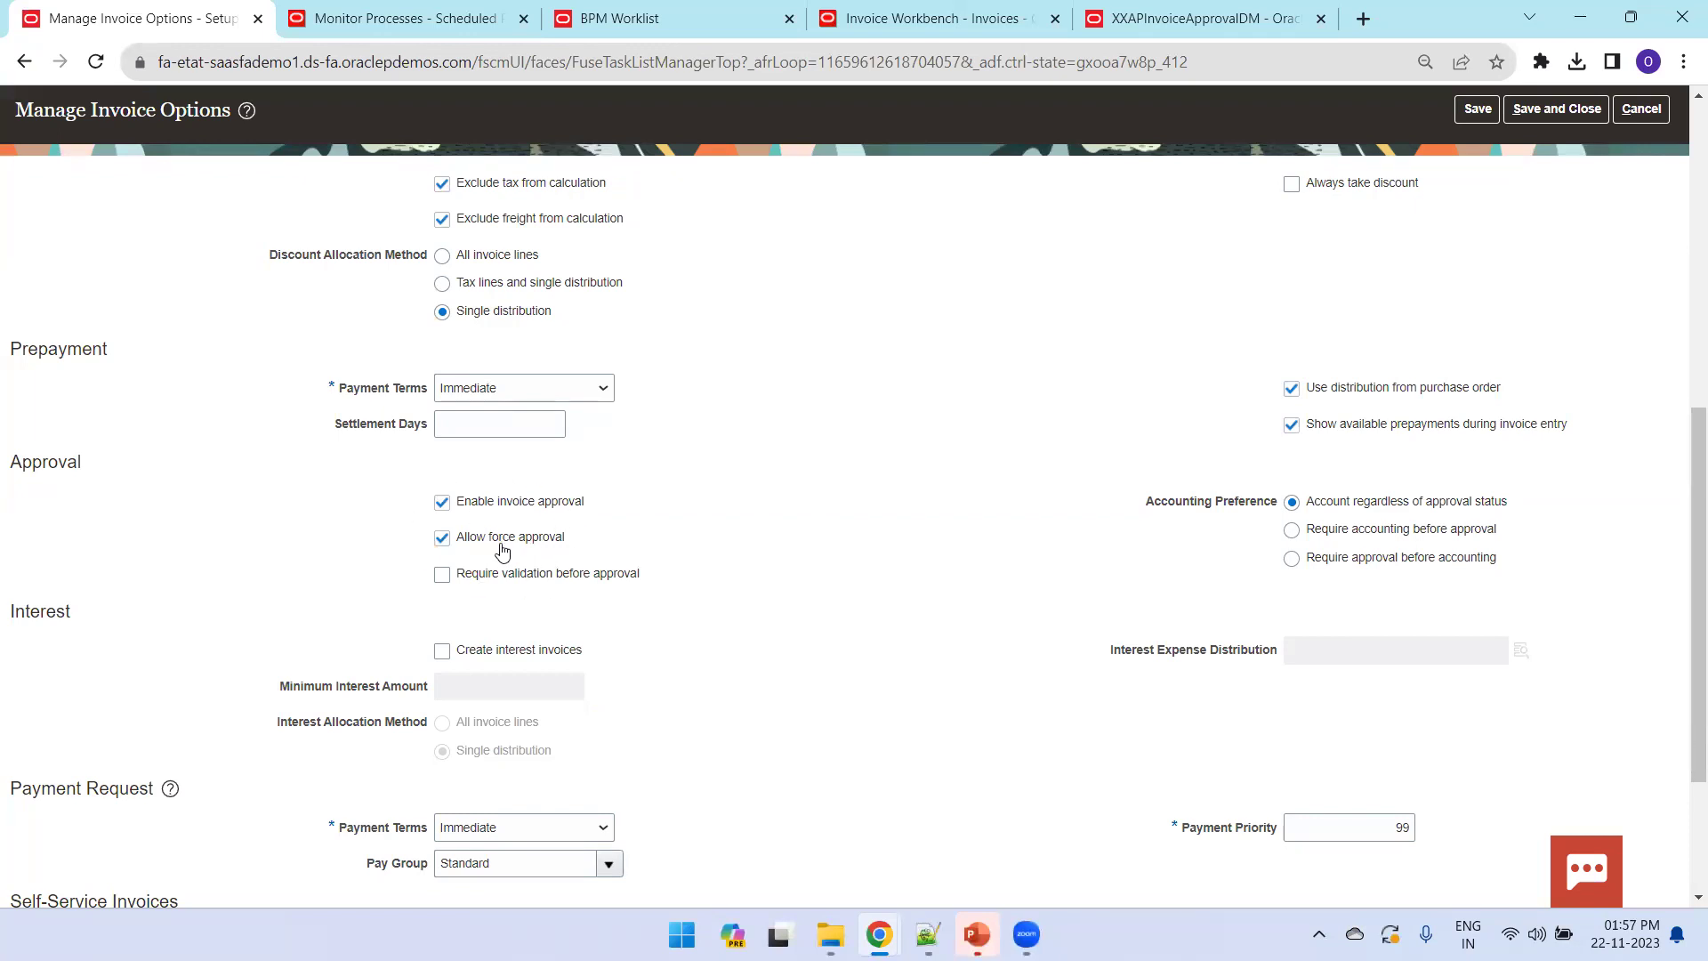
scroll(928, 526, "up", 8)
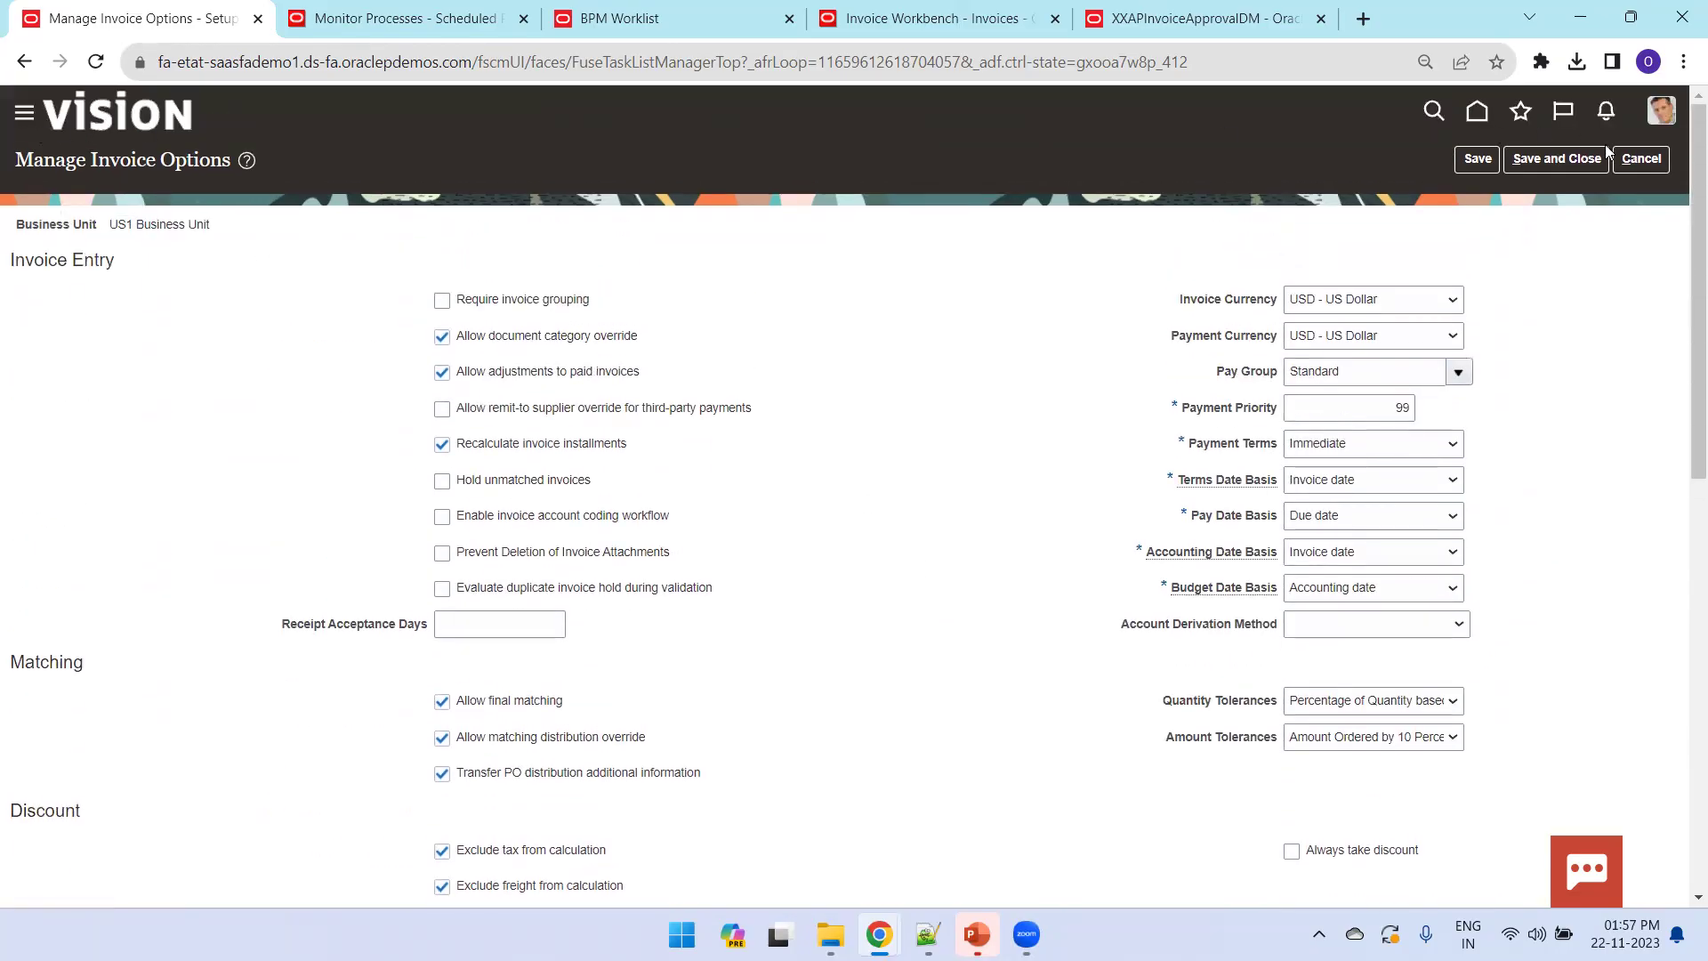
left_click(1641, 158)
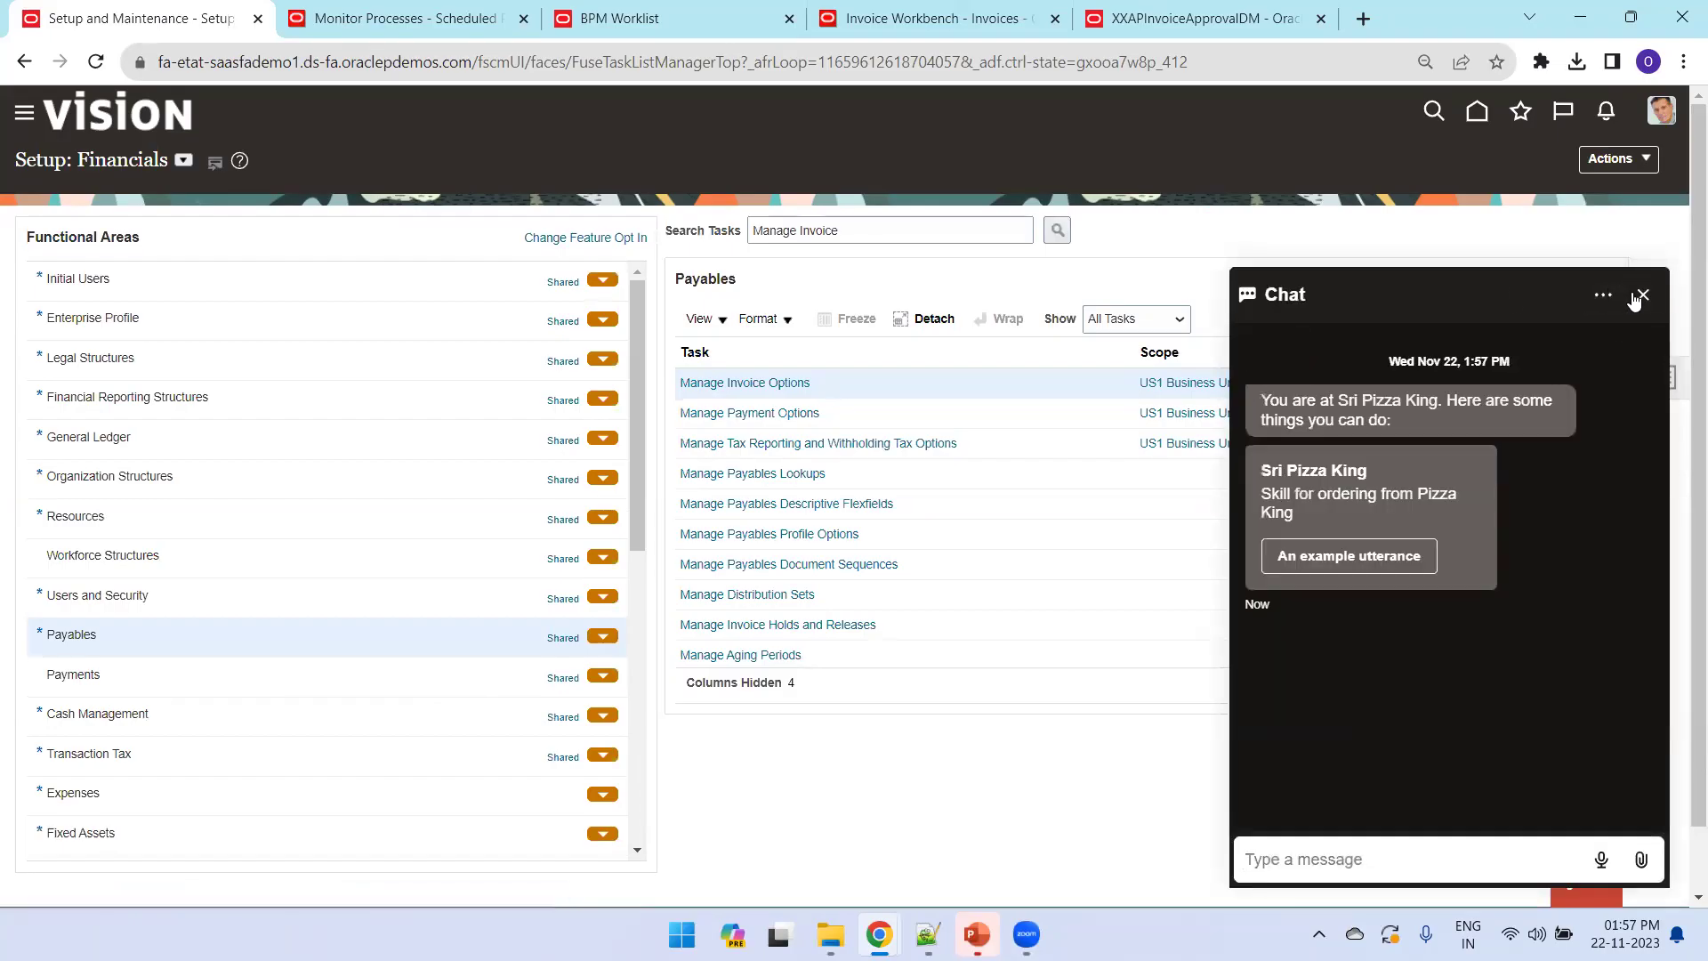
Step: End the chat conversation and open the Search page for setup tasks
left_click(1641, 295)
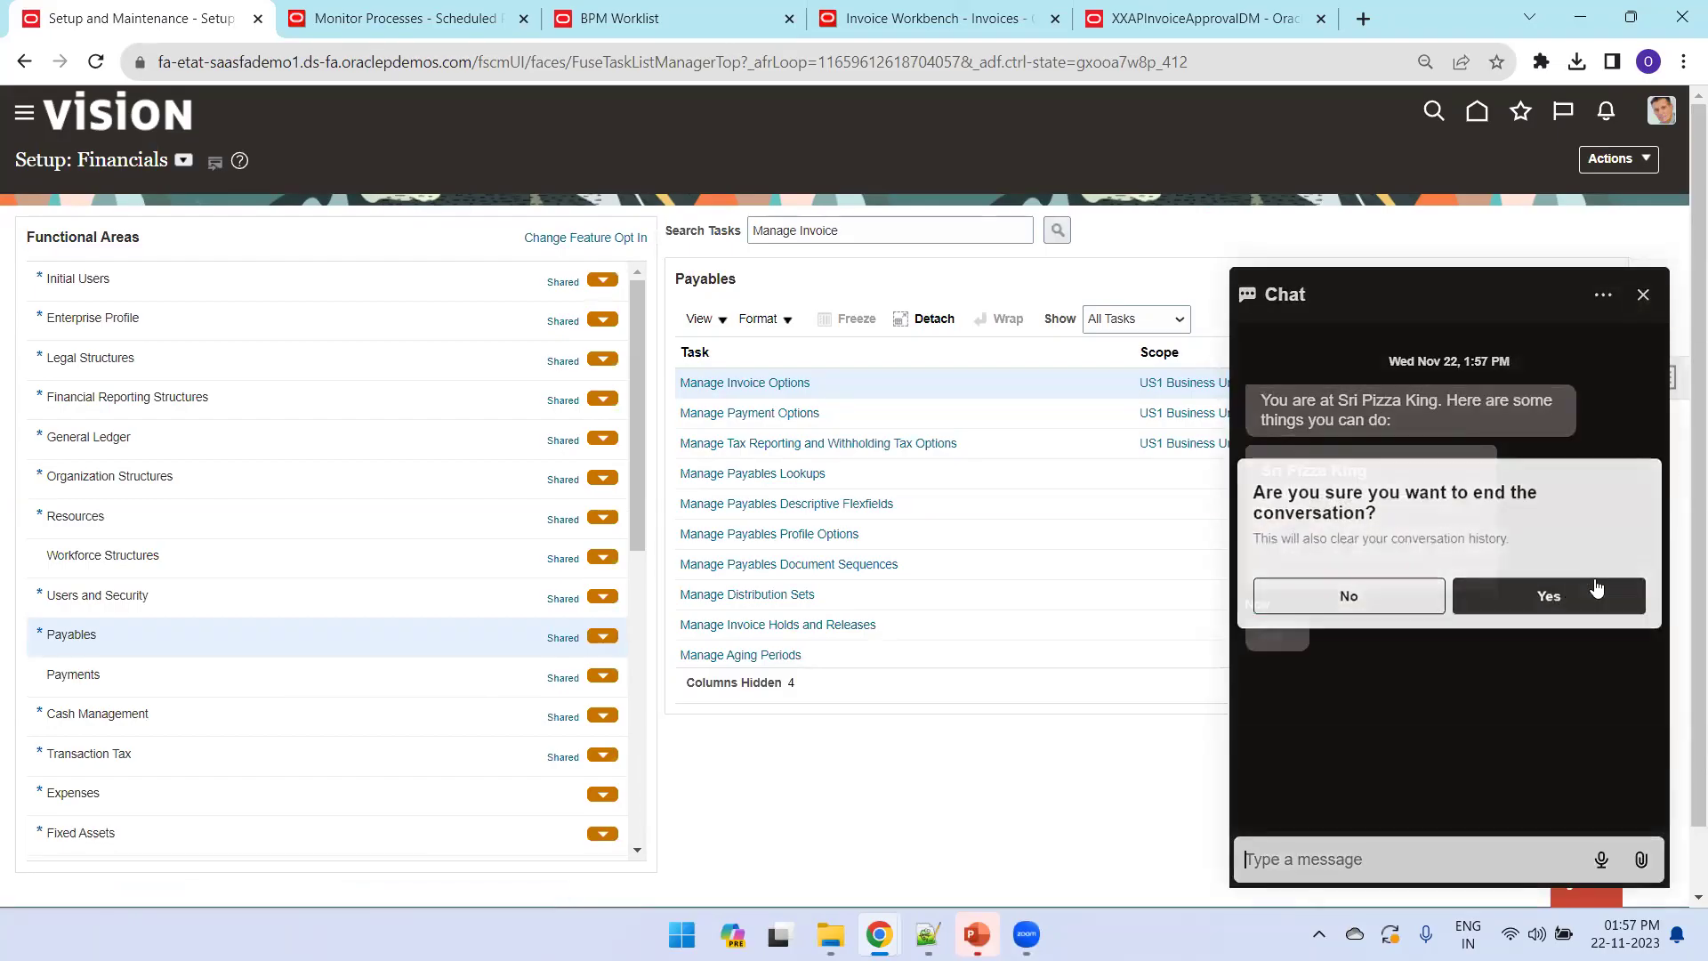
left_click(1594, 591)
left_click(1659, 405)
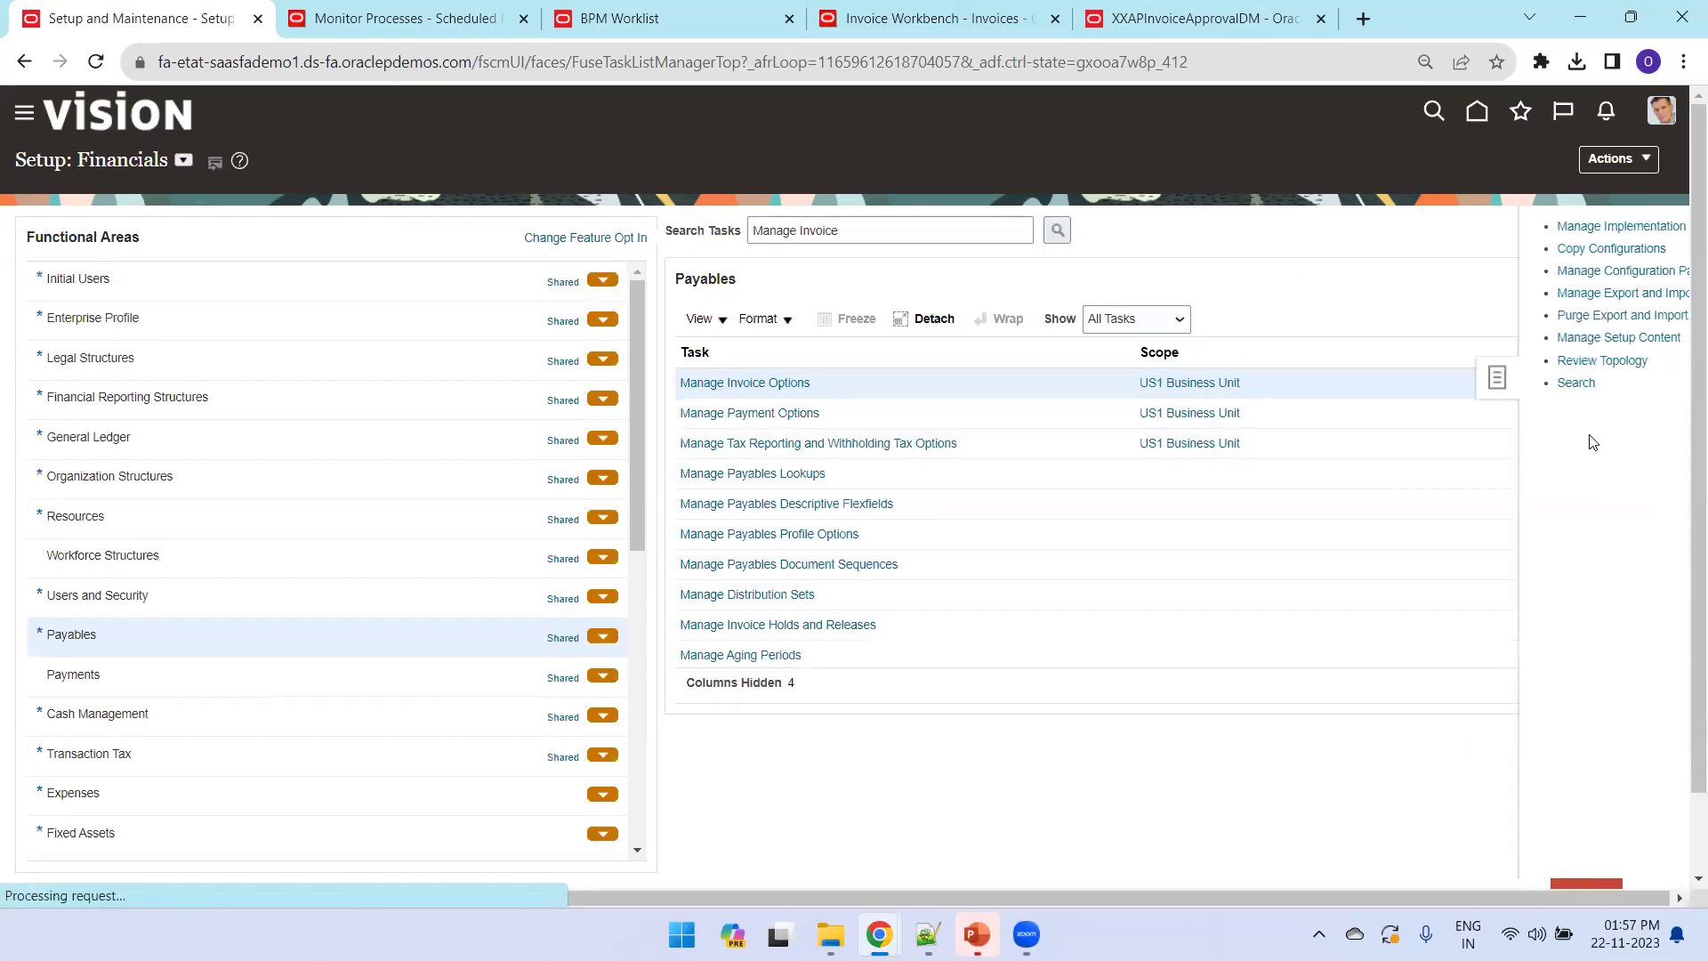
left_click(1455, 384)
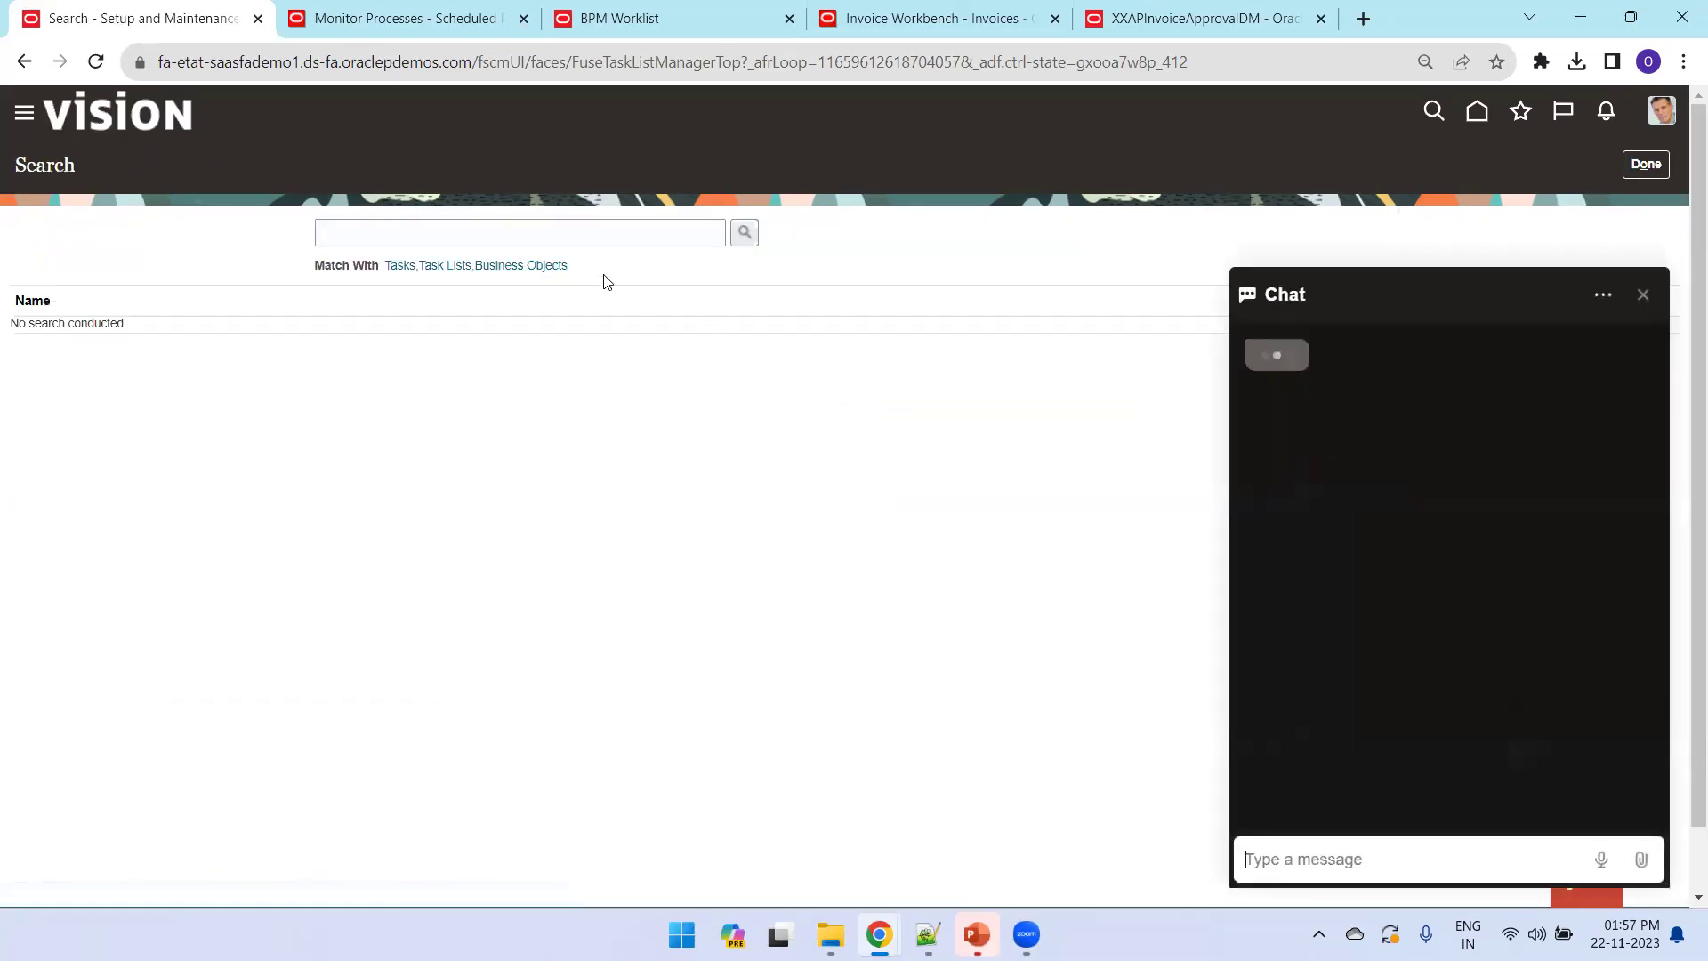
Step: Search for Manage Approval Groups and open that task
left_click(602, 233)
type("Manage P")
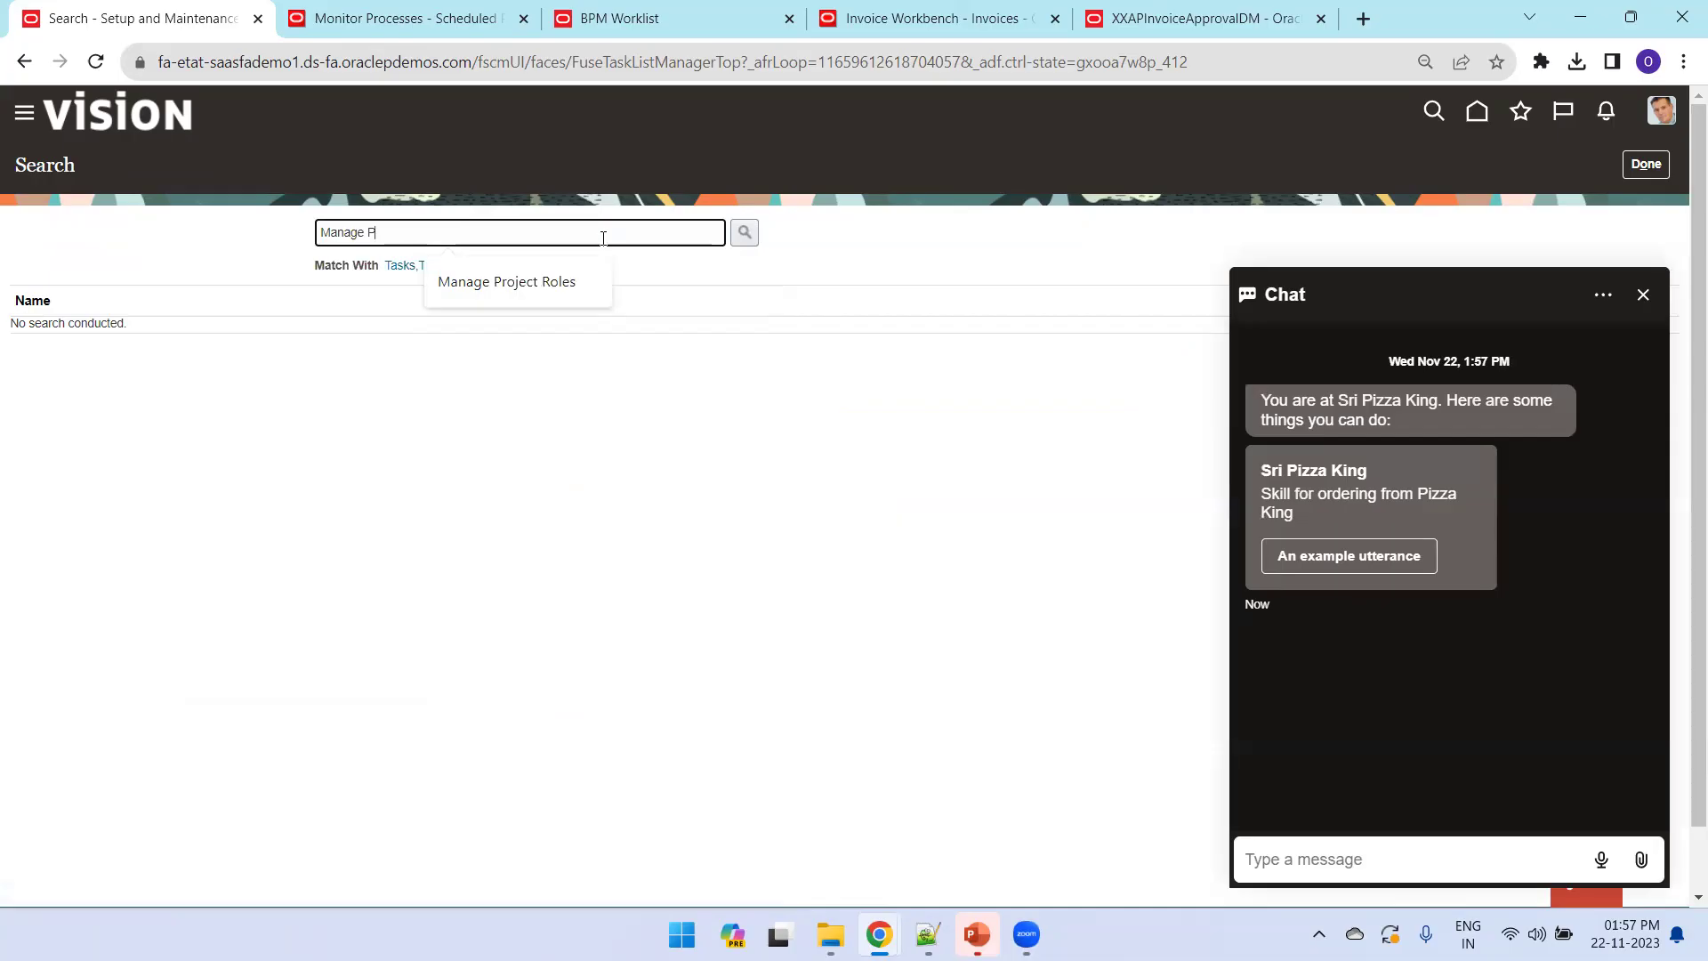
key("BackSpace")
type("Approval Groups")
left_click(578, 281)
left_click(744, 232)
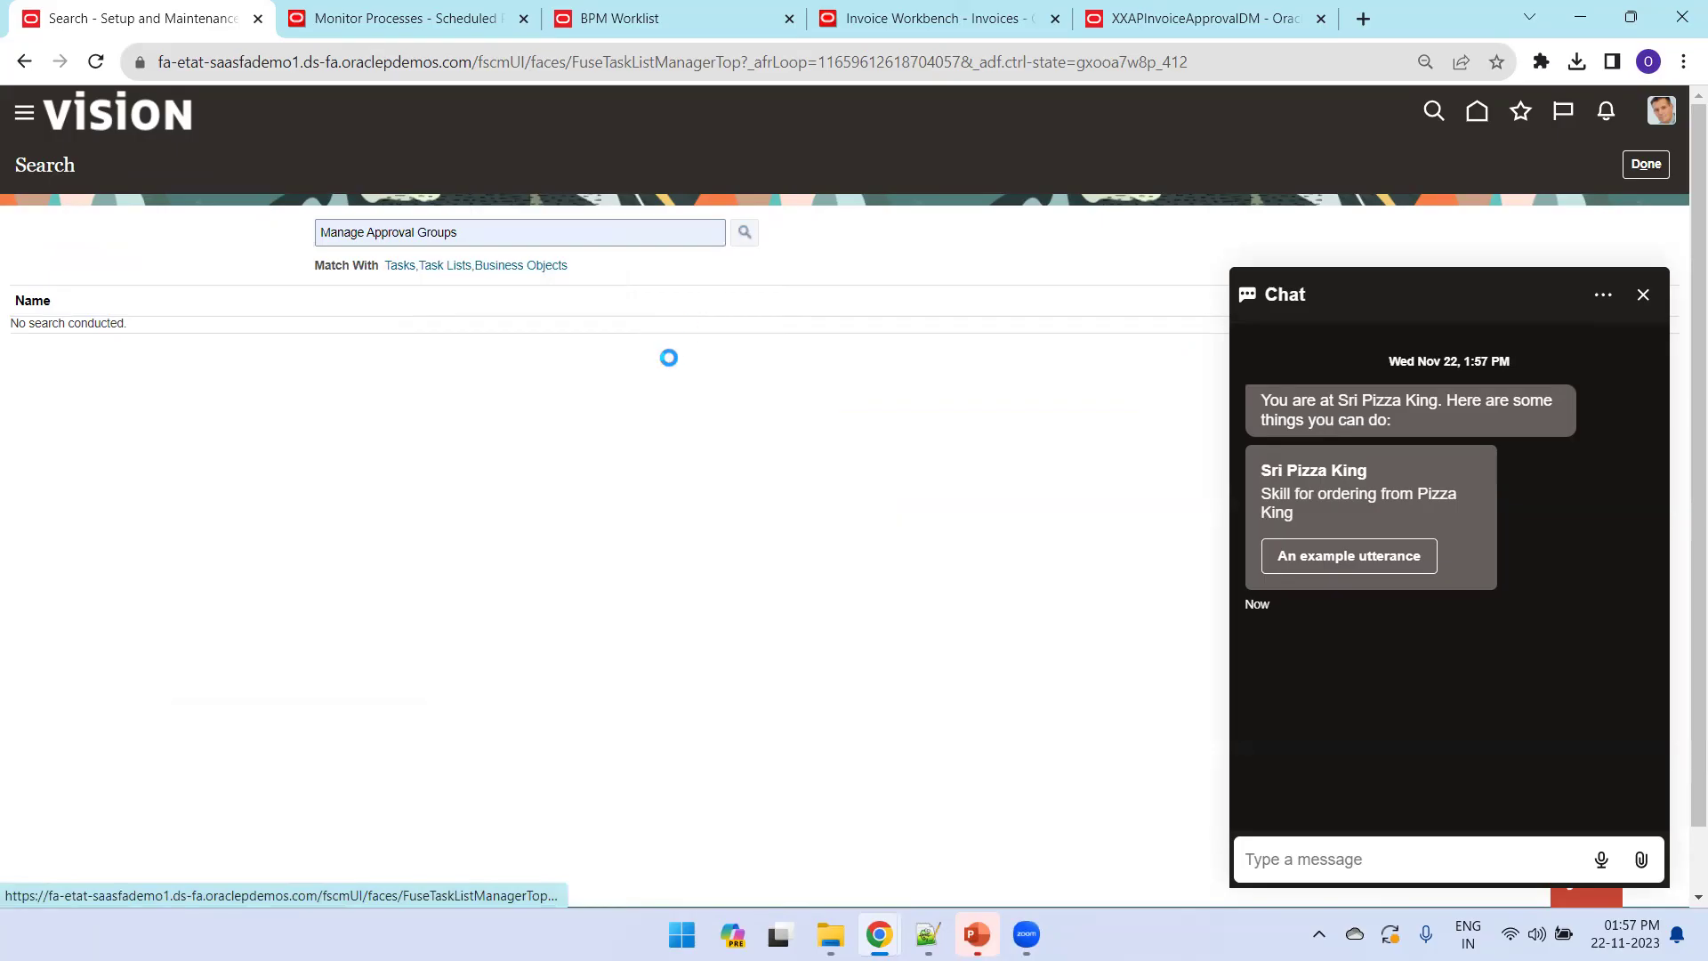
left_click(118, 336)
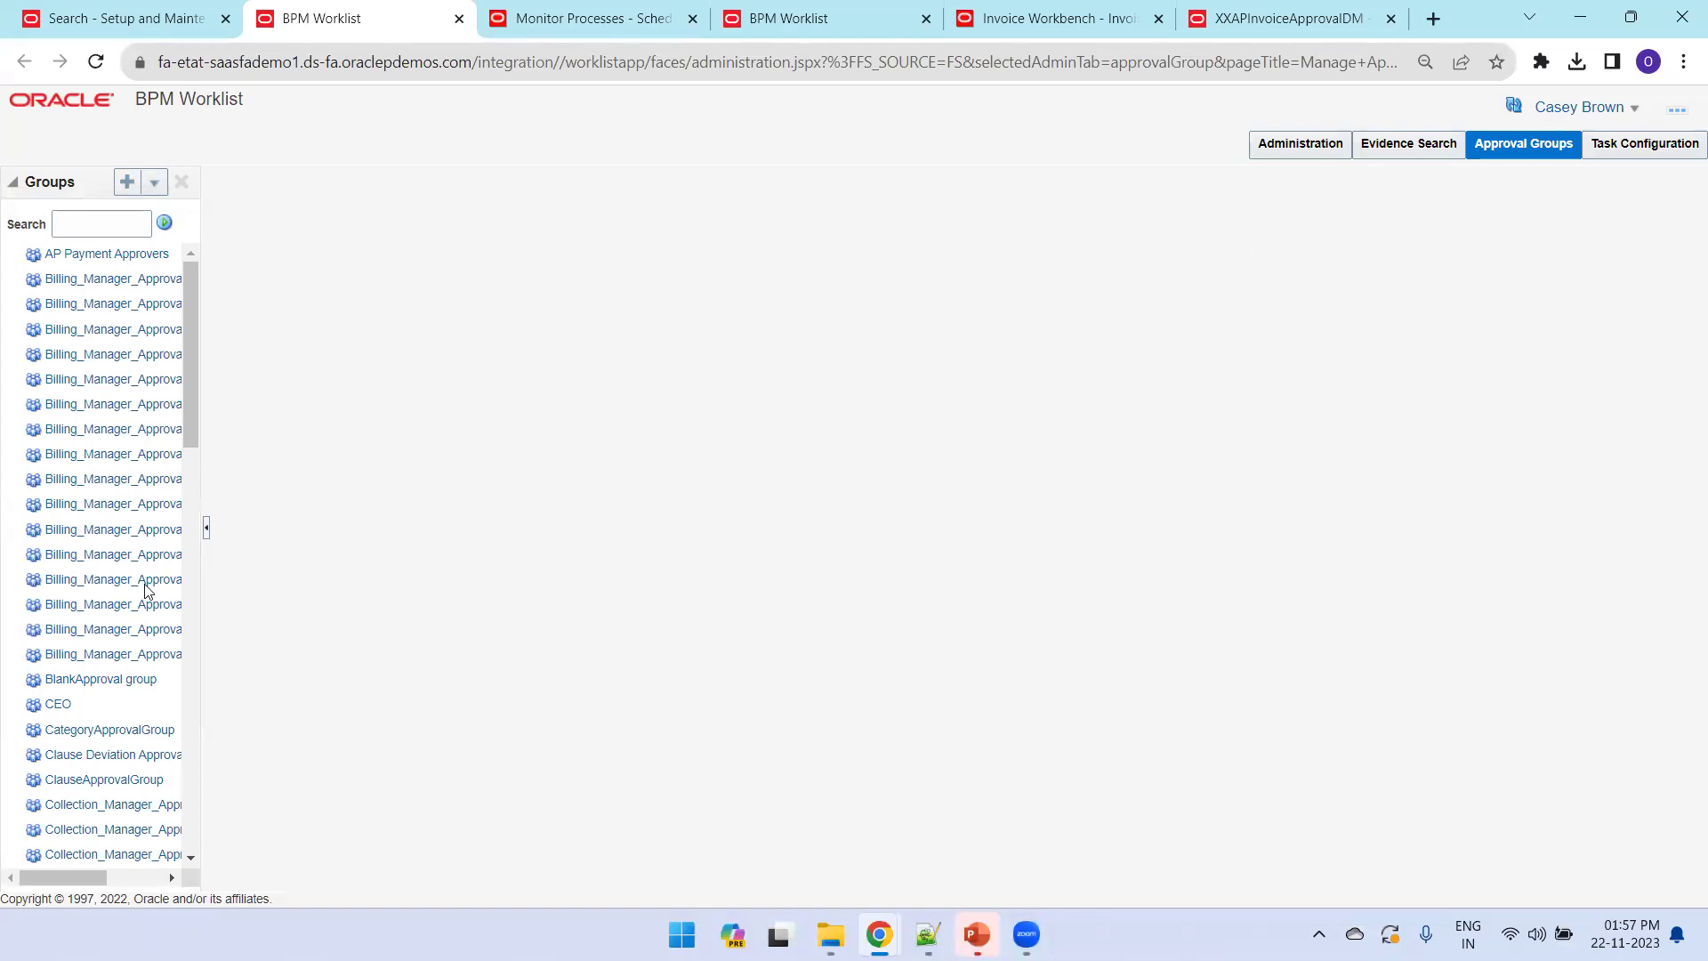
Step: Create a new approval group named xxtest_ag
left_click(153, 183)
left_click(191, 214)
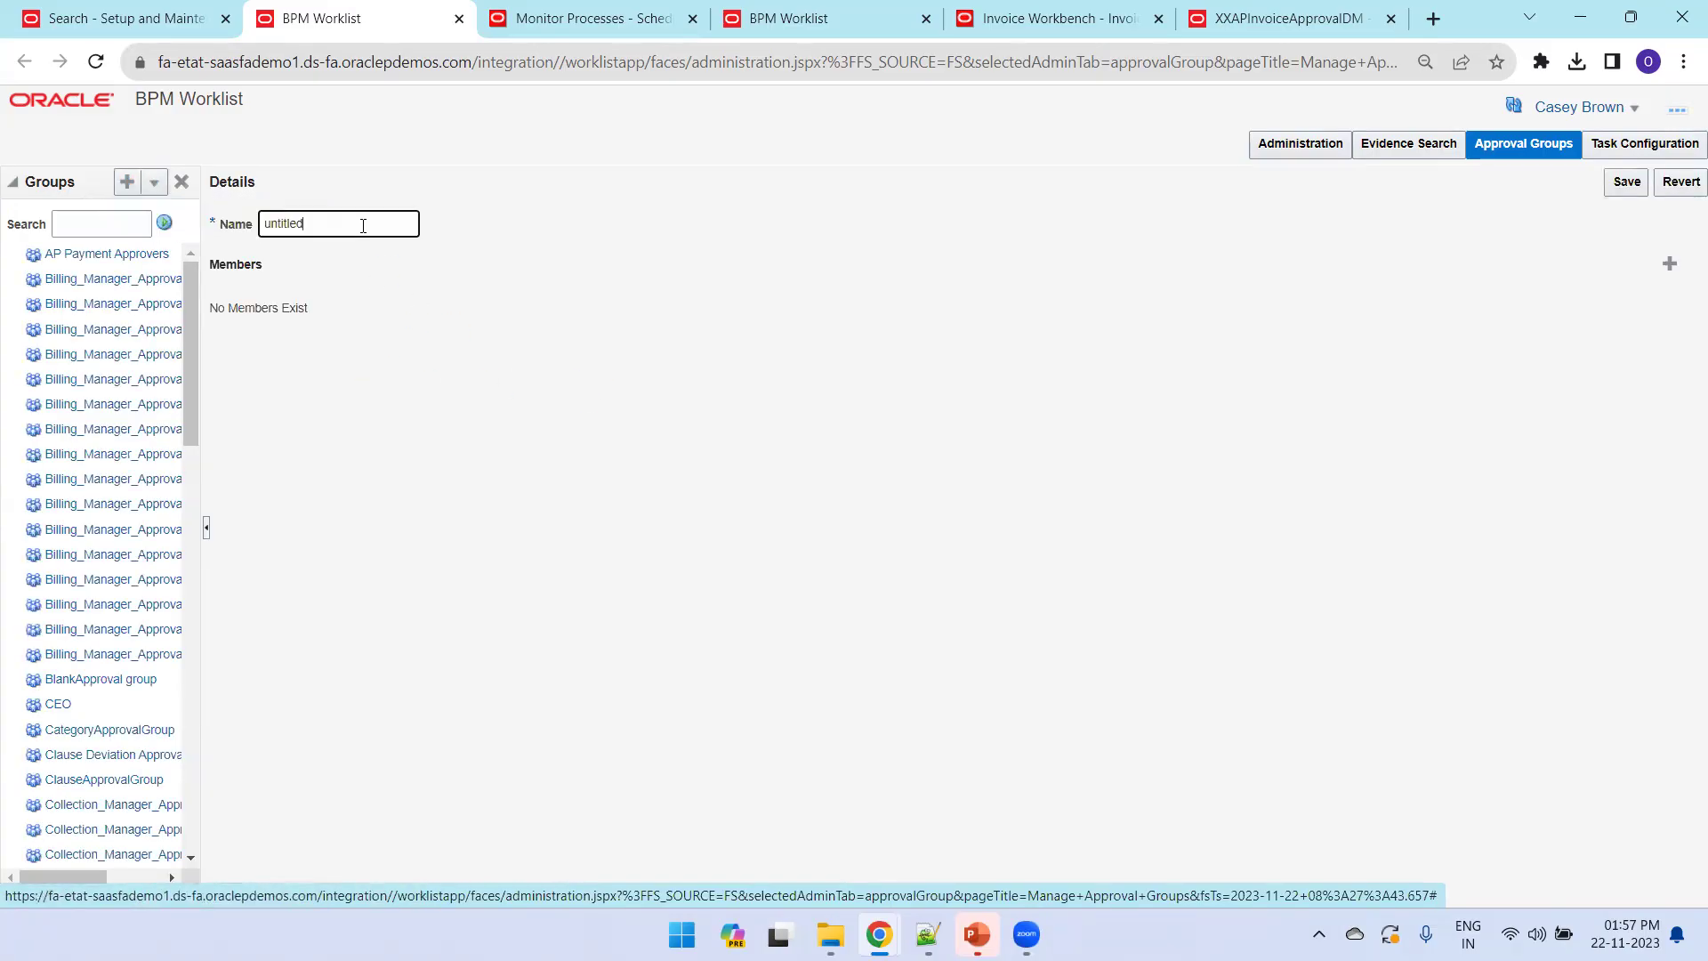
double_click(363, 225)
type("xxtest_ag")
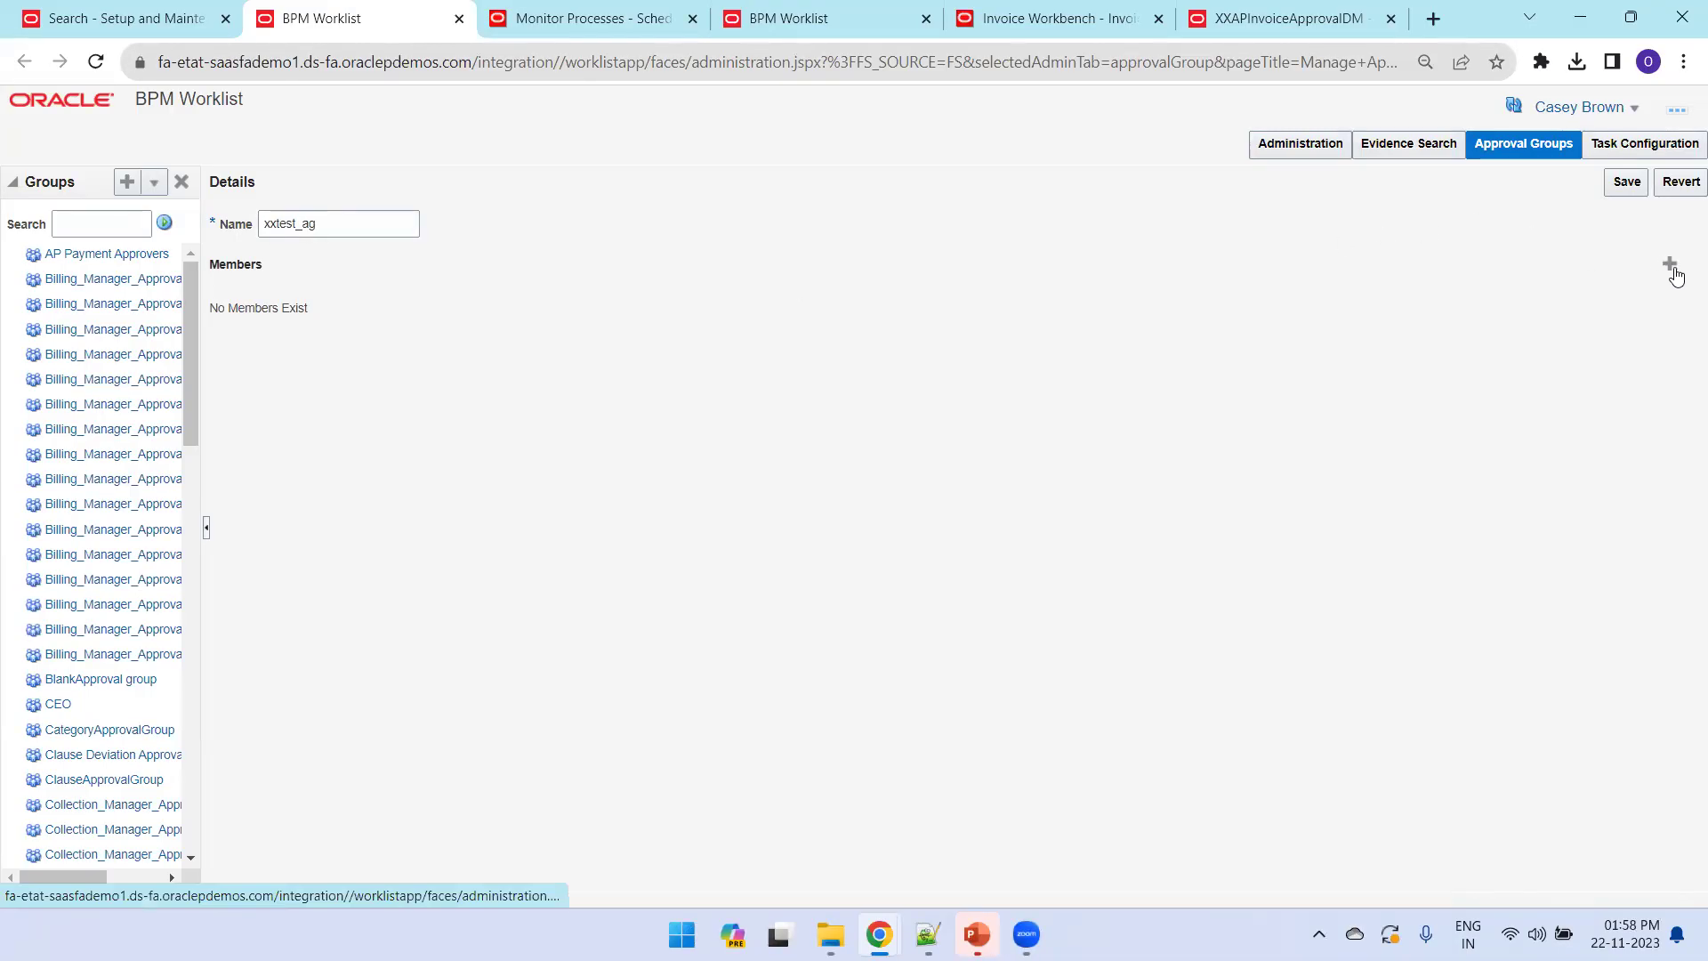
Step: Add the signed-in user's account as a member of the xxtest_ag approval group and save the group
left_click(1669, 265)
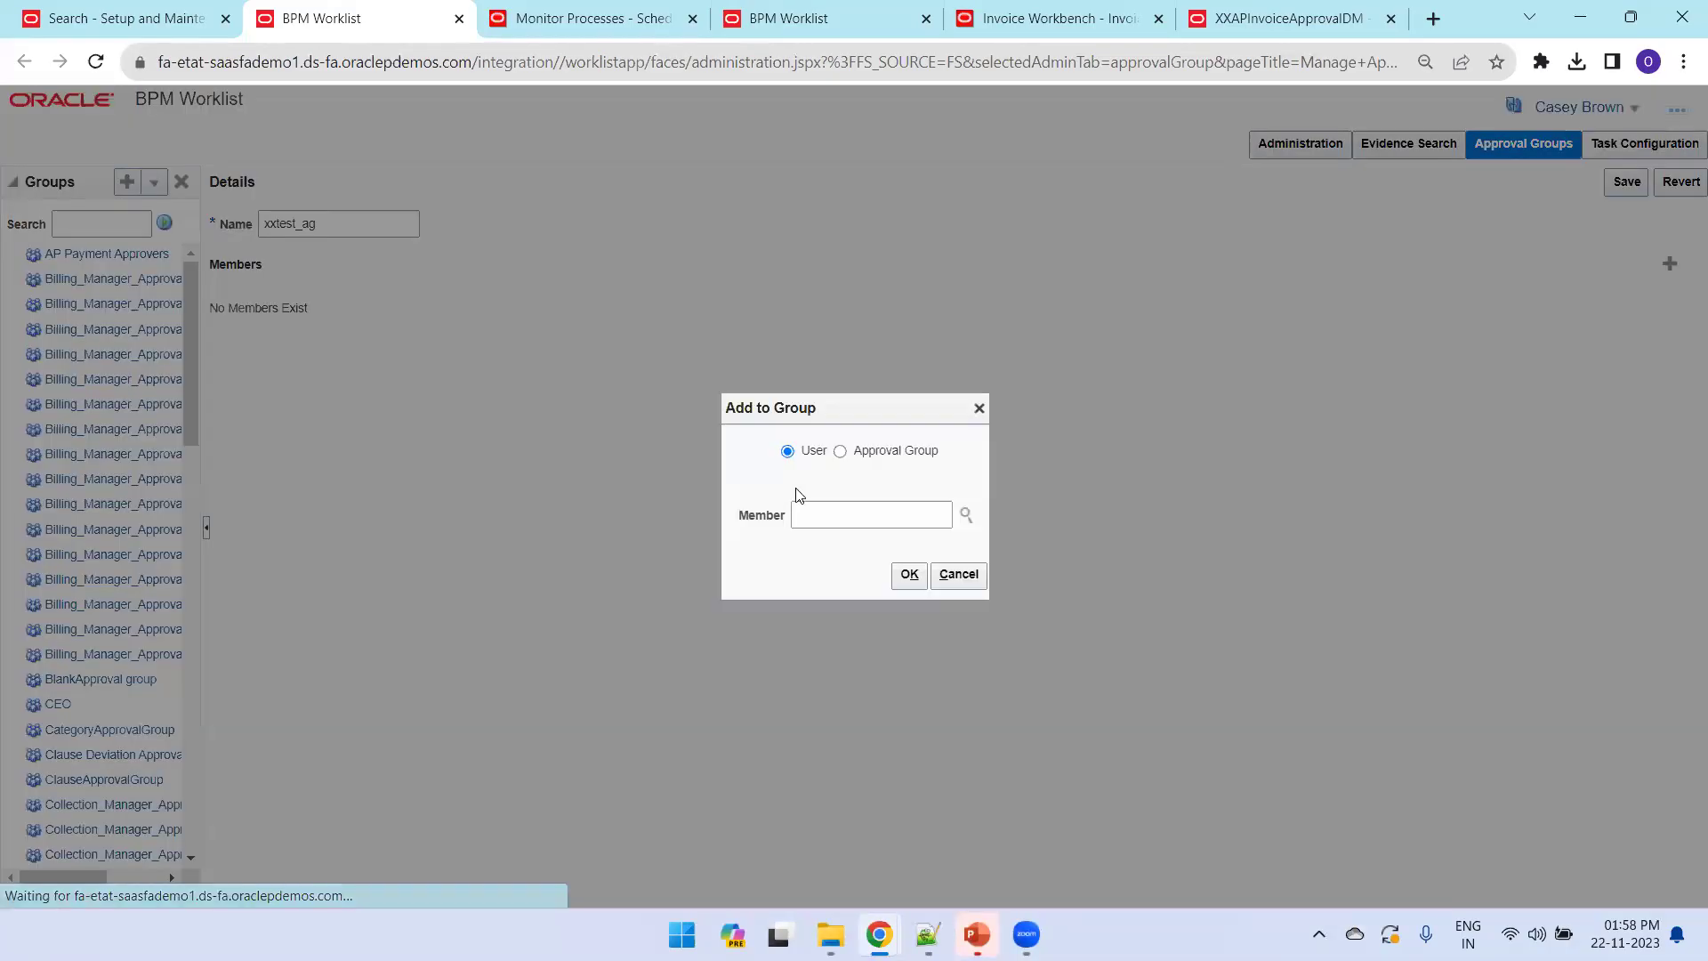
left_click(858, 516)
type("casey.b")
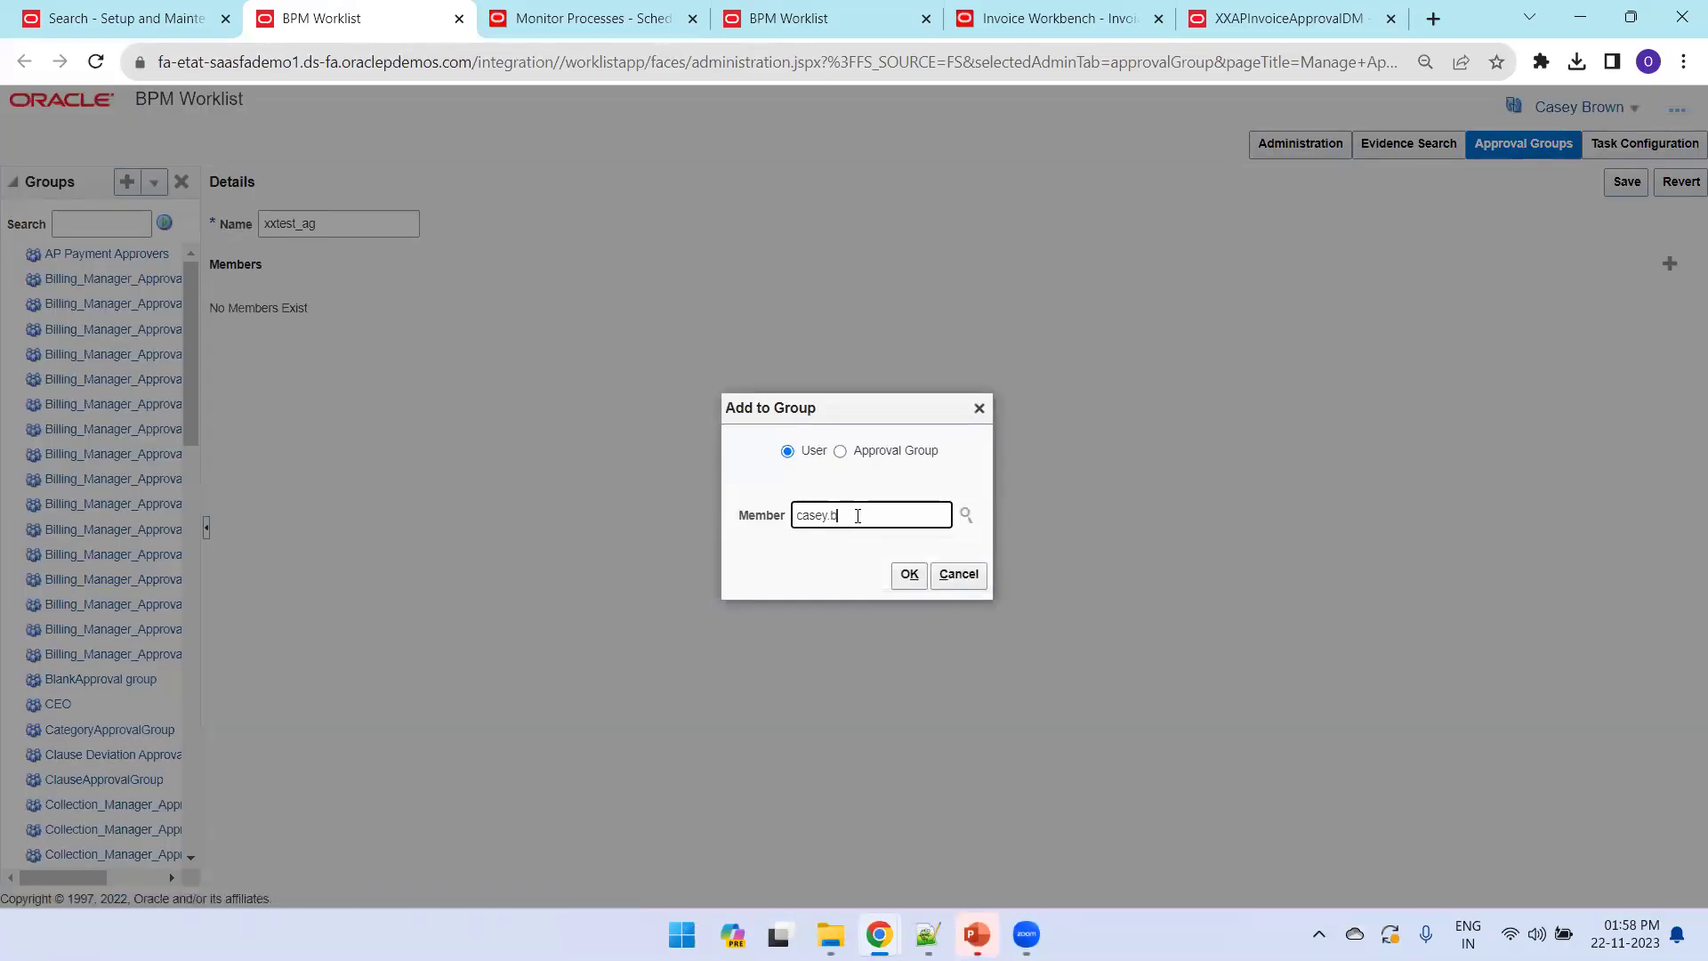
type("rown")
left_click(909, 575)
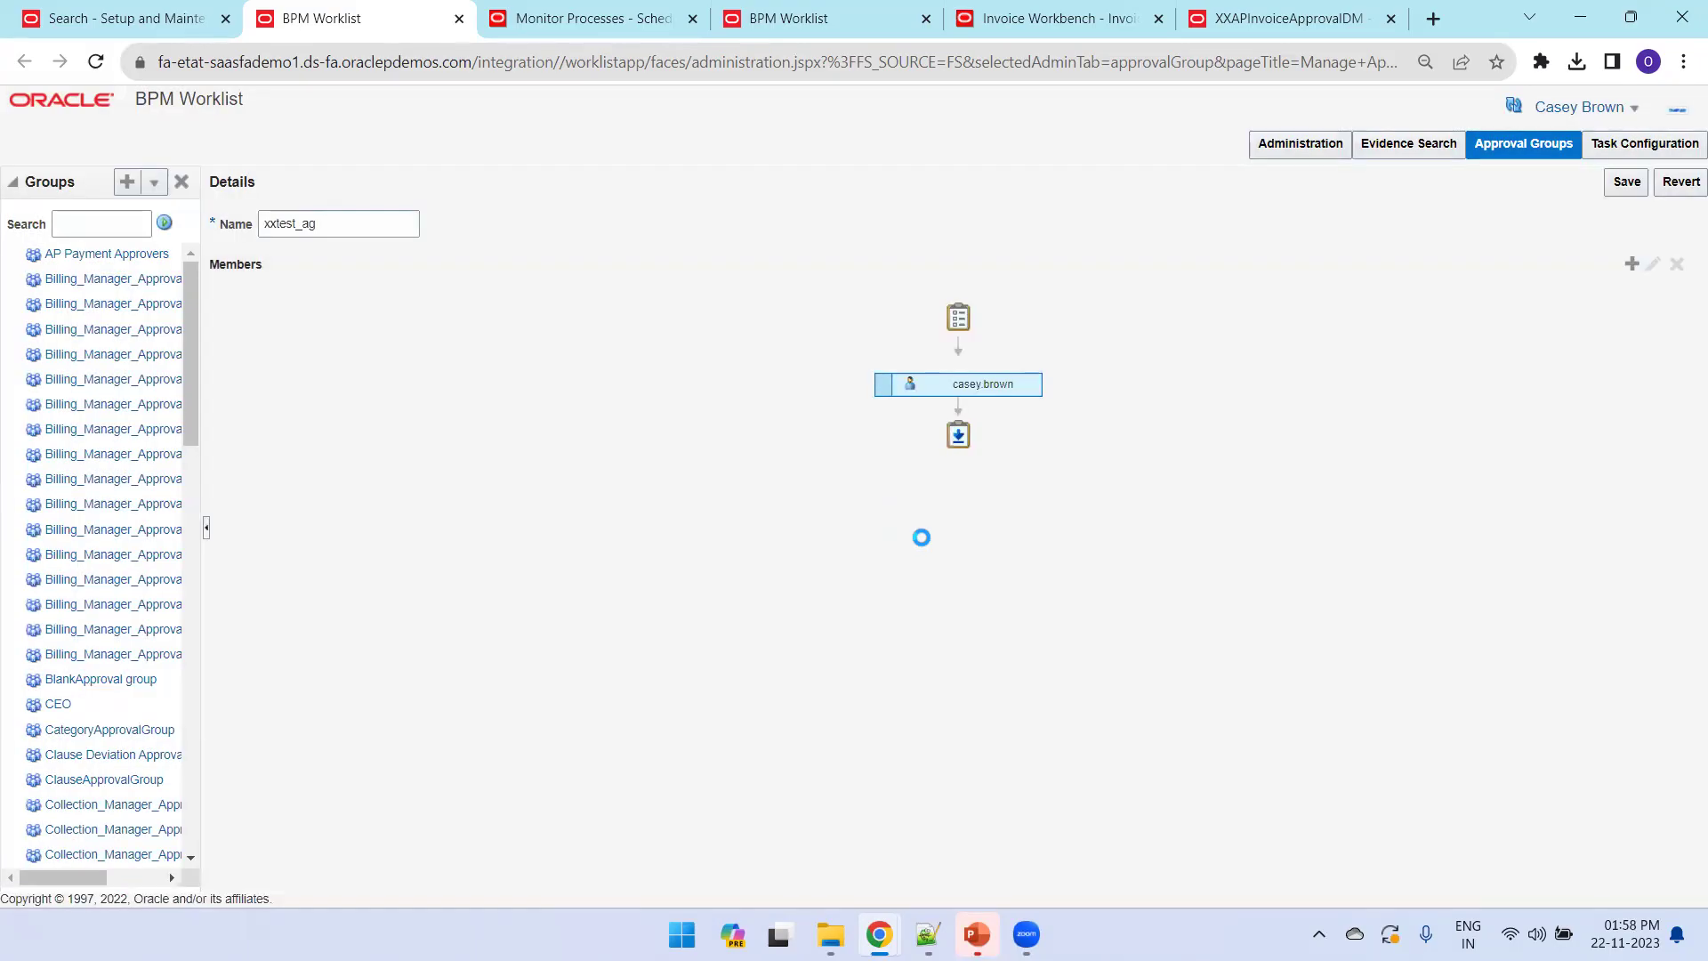
left_click(1627, 182)
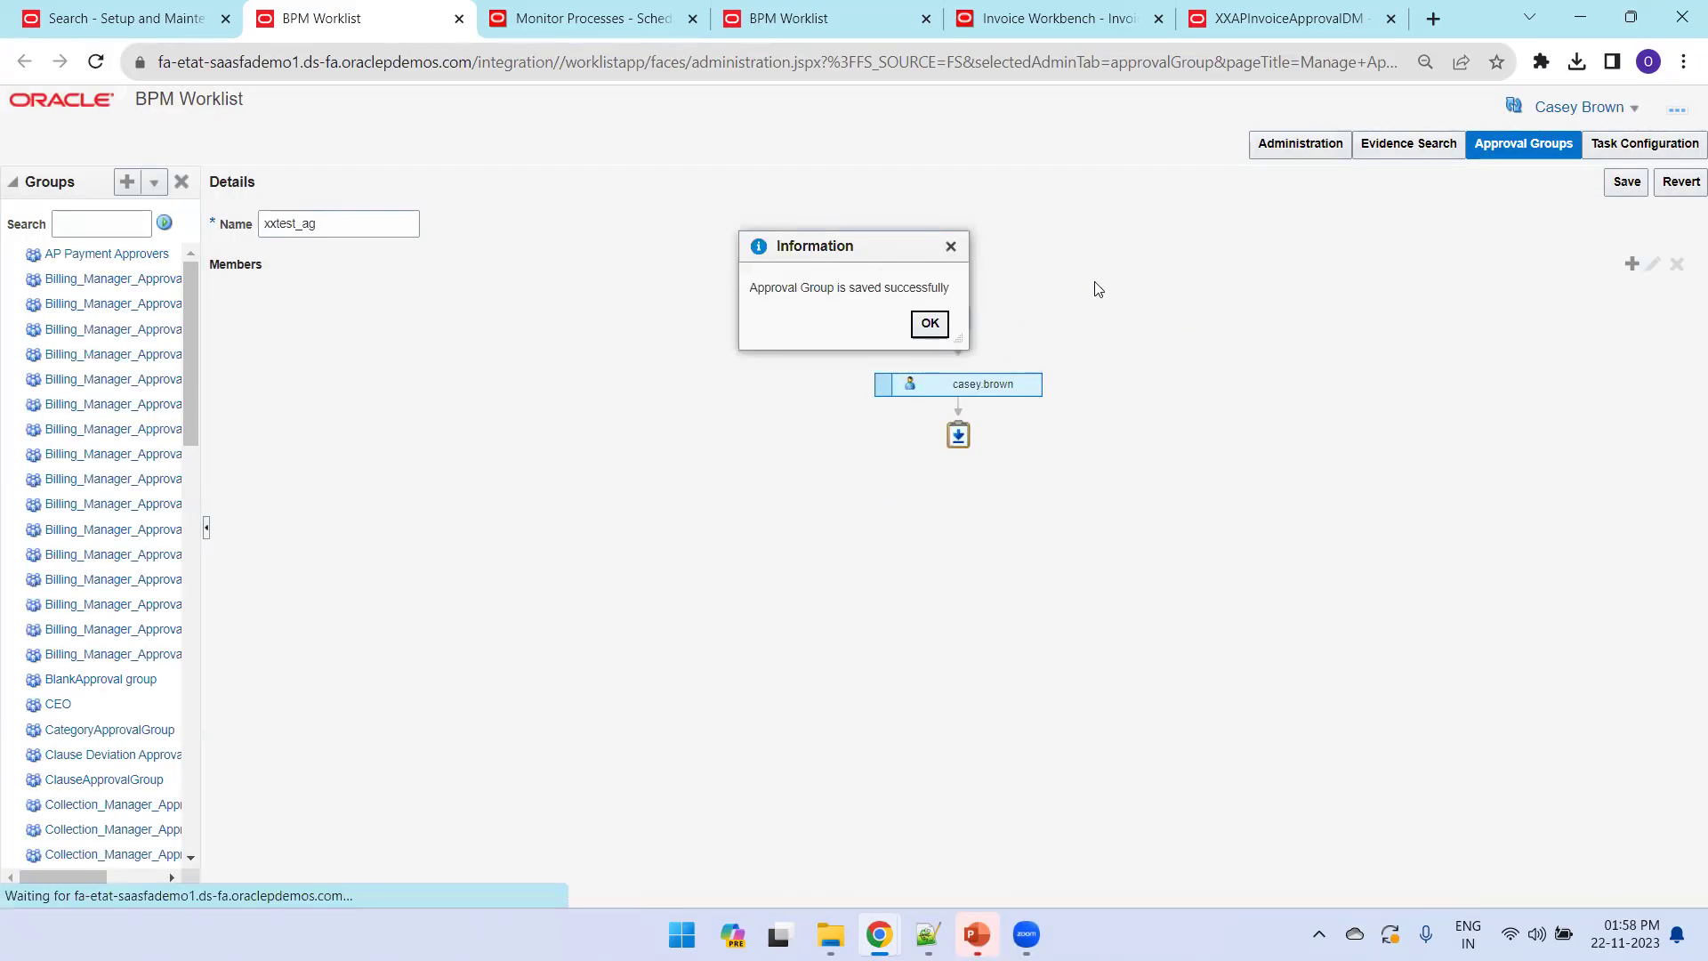
left_click(930, 325)
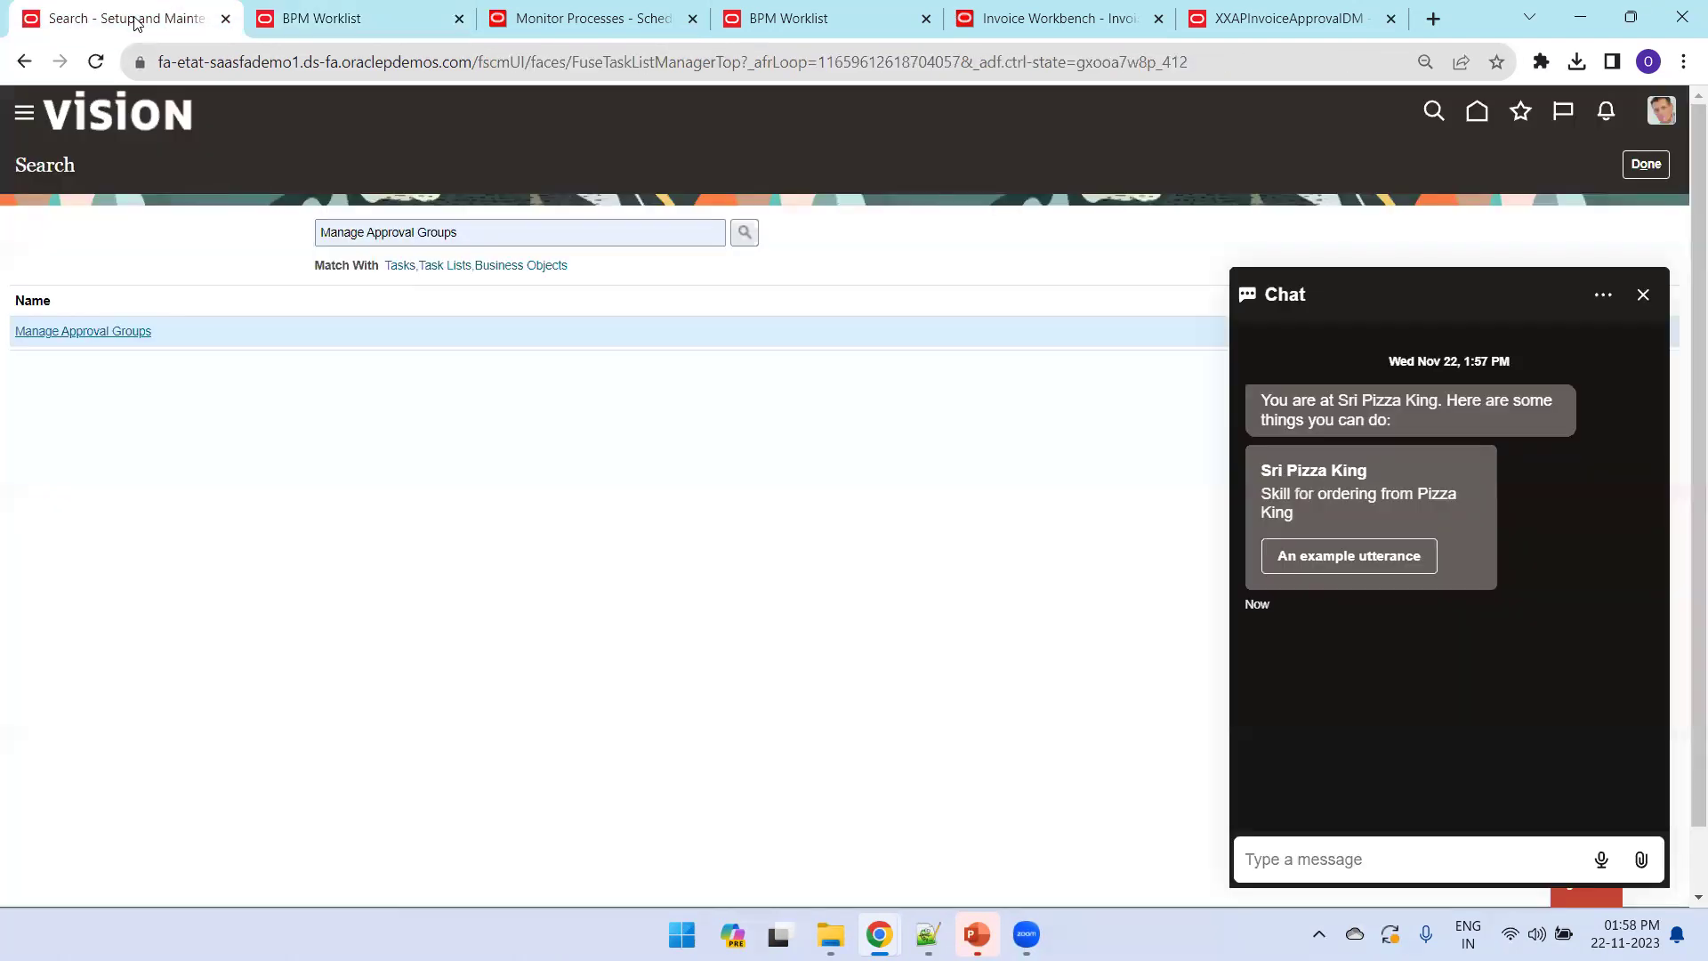
Step: Return to the setup search, look up Manage Task, and open Manage Task Configurations for Financials
left_click(131, 19)
left_click_drag(398, 230, 370, 230)
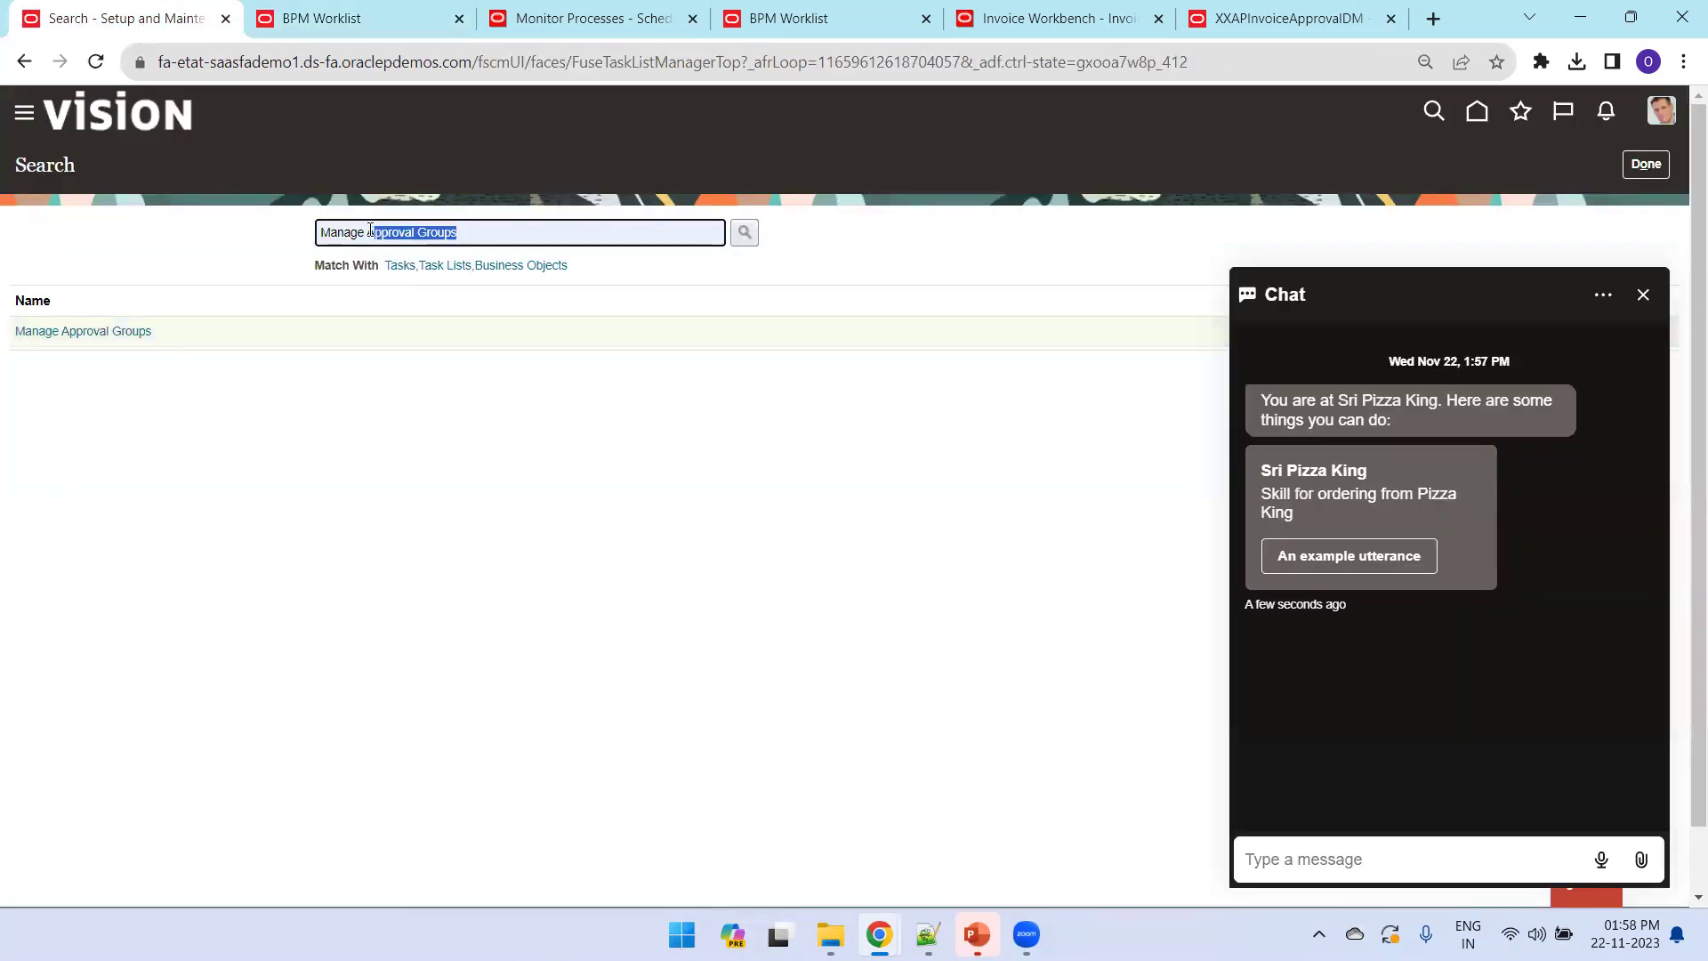
type("Task")
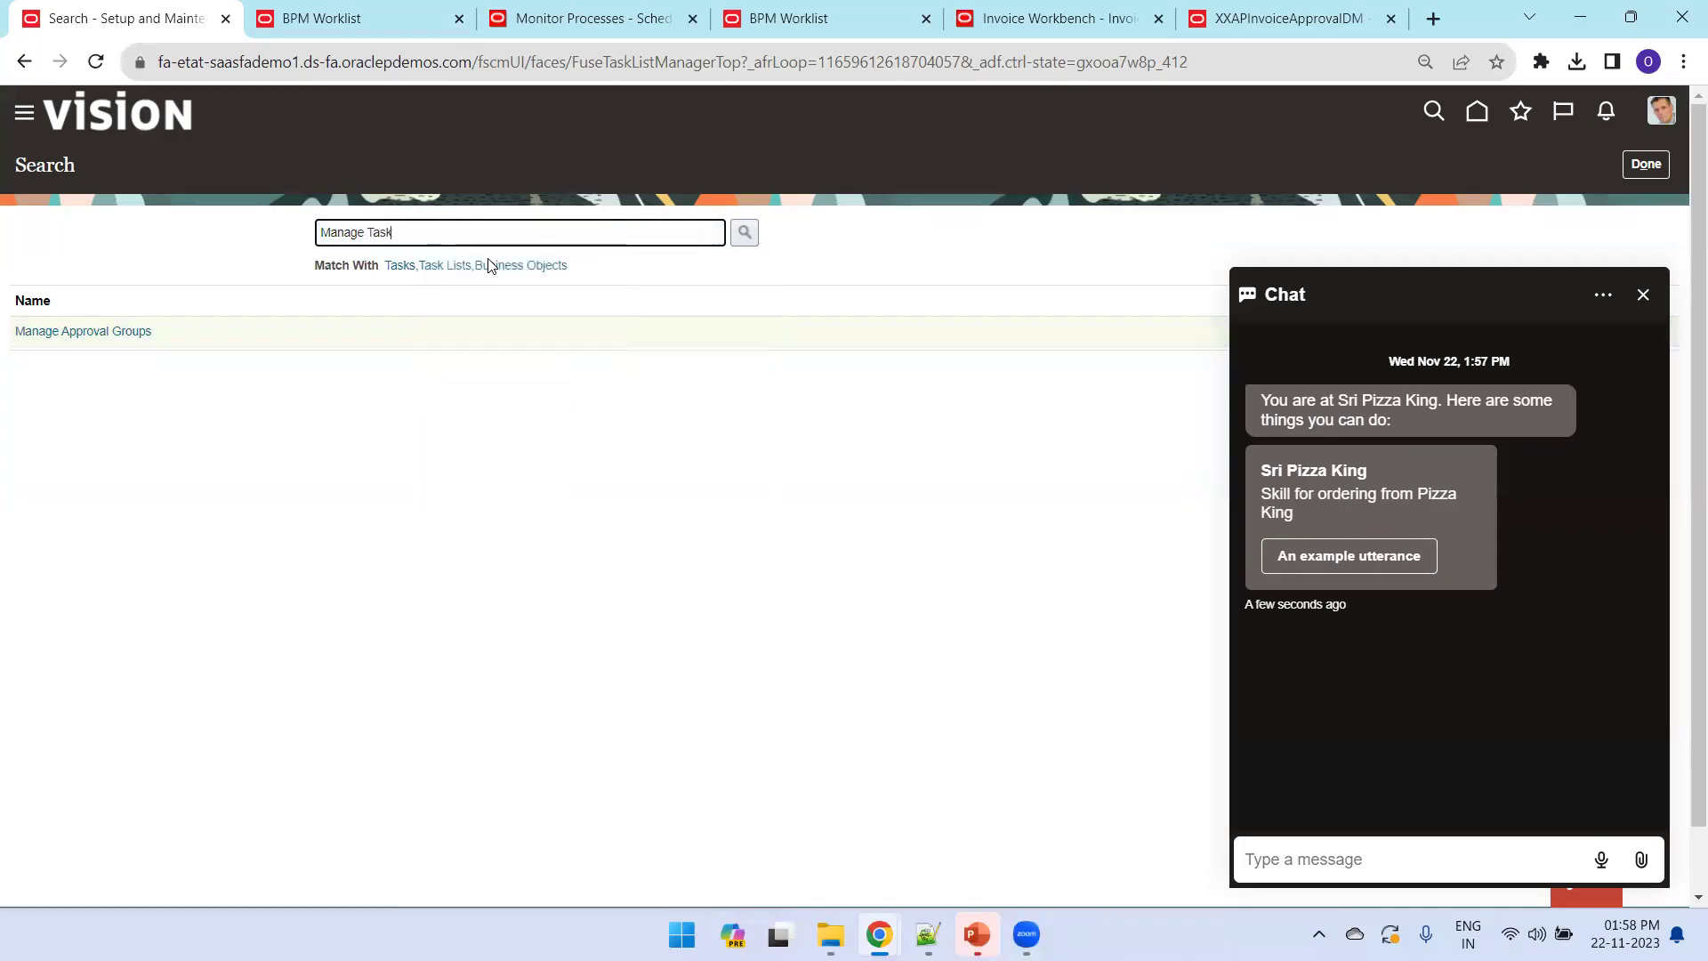
key("Return")
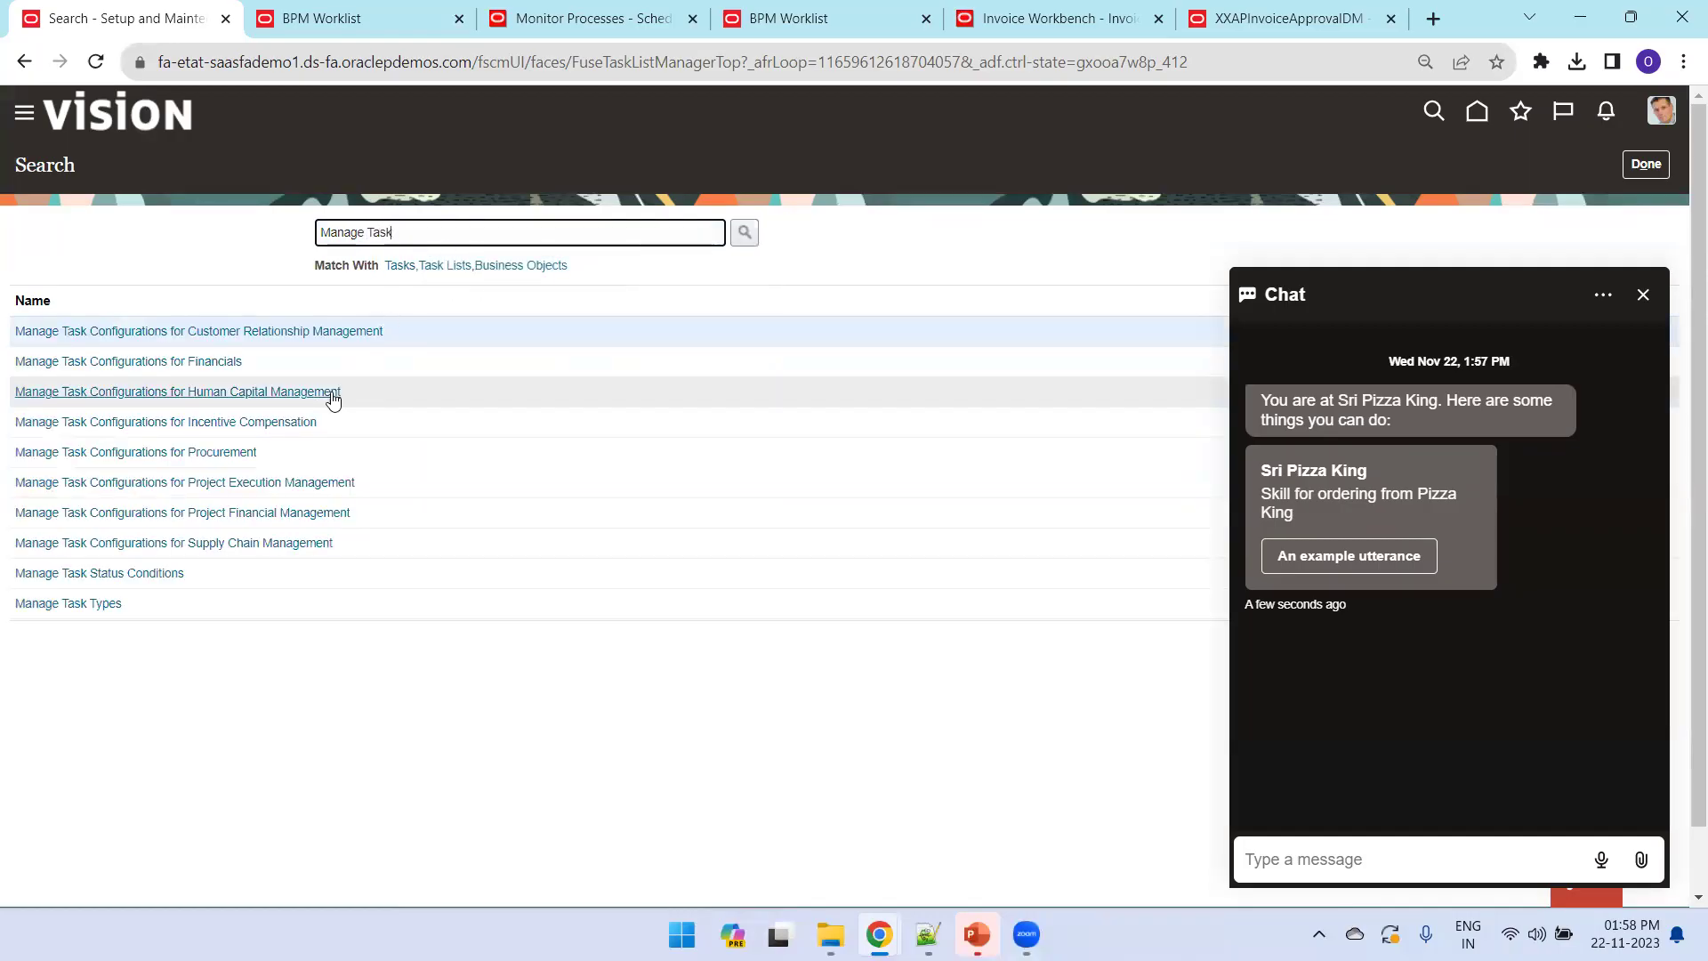
left_click(196, 370)
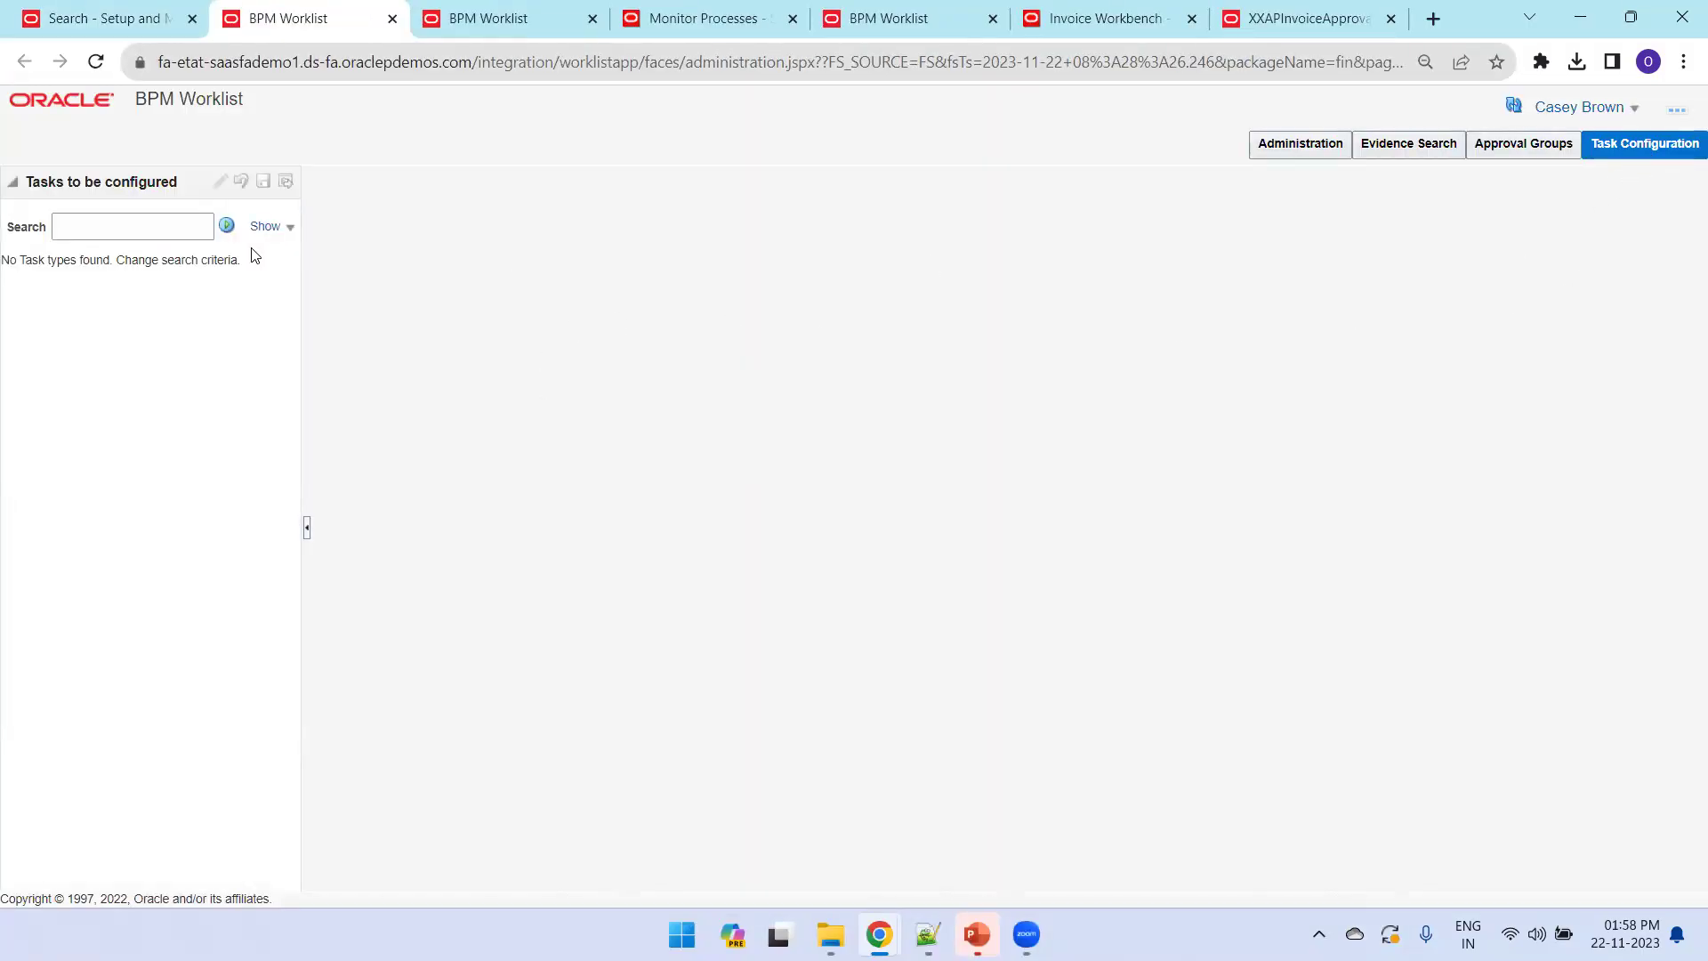
Step: Search the tasks to be configured for FinAp and open FinApInvoiceApproval
left_click(116, 238)
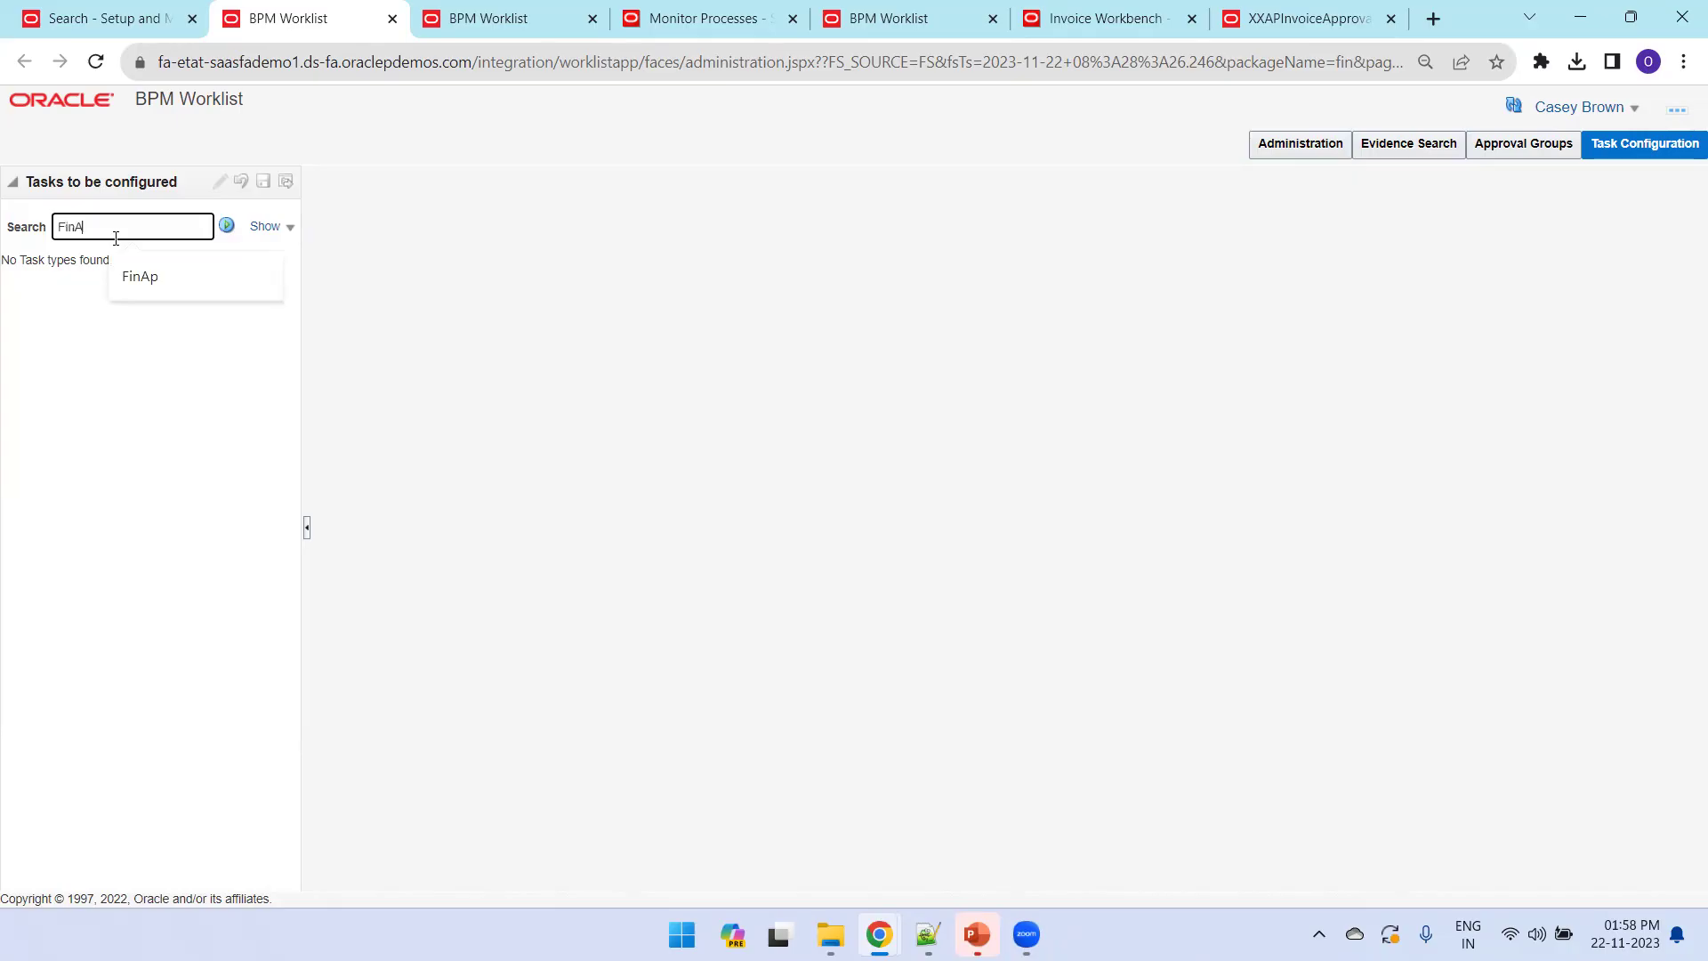
key("Return")
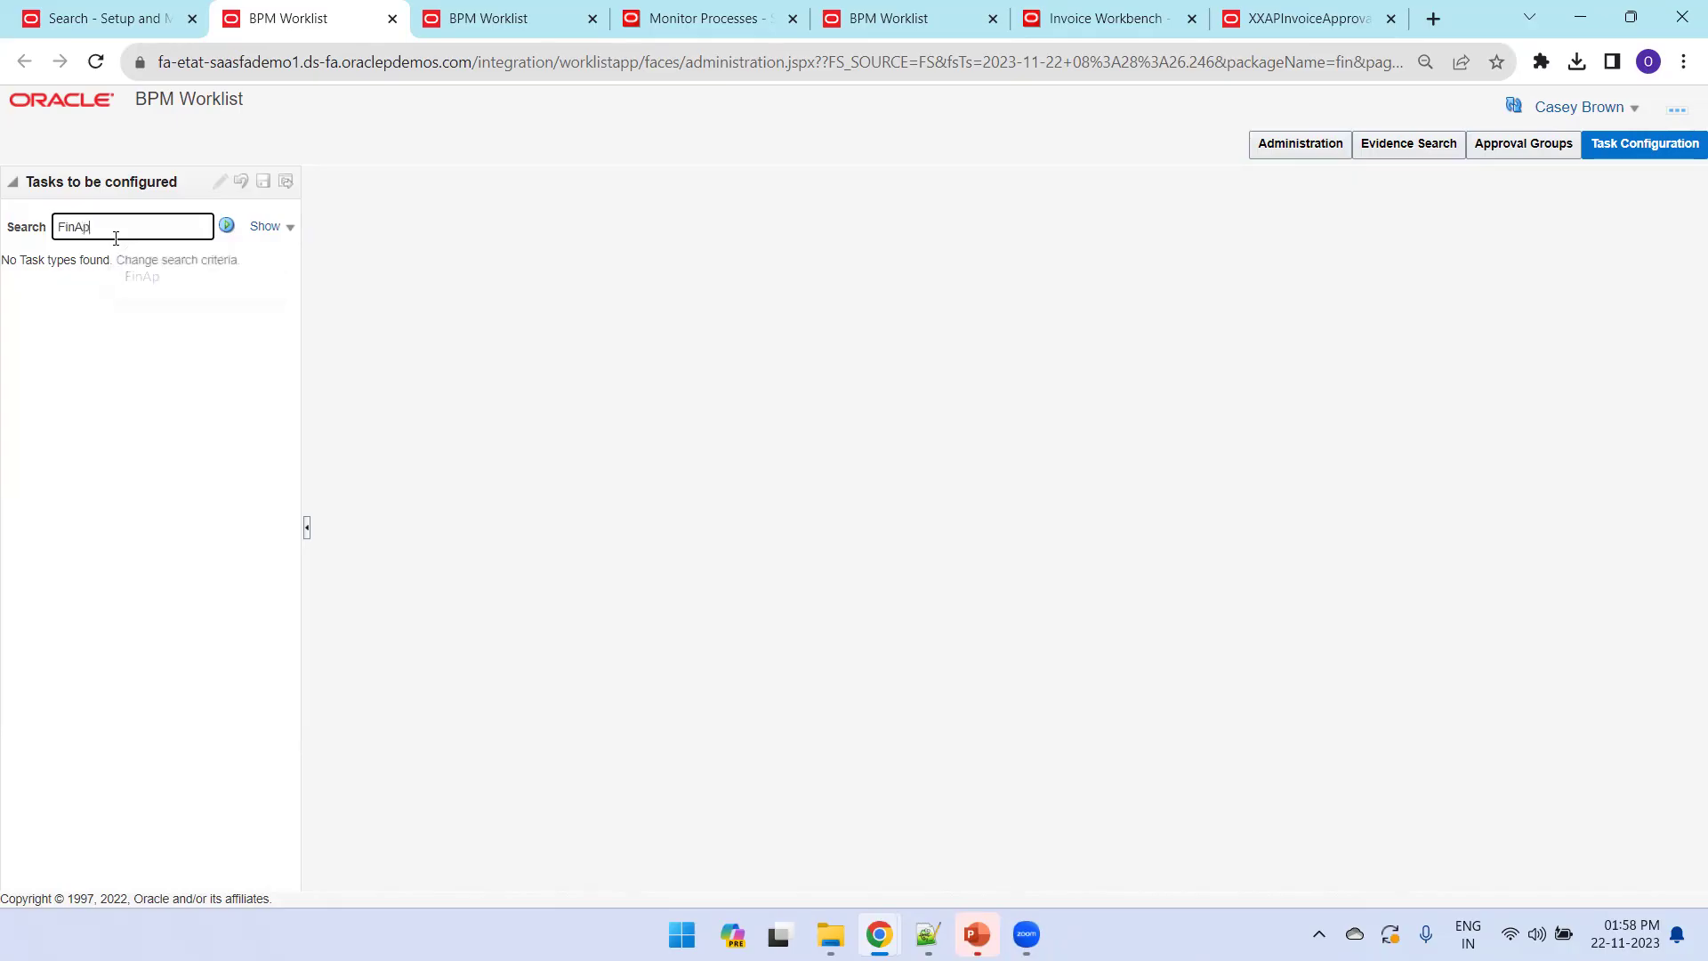
left_click(226, 226)
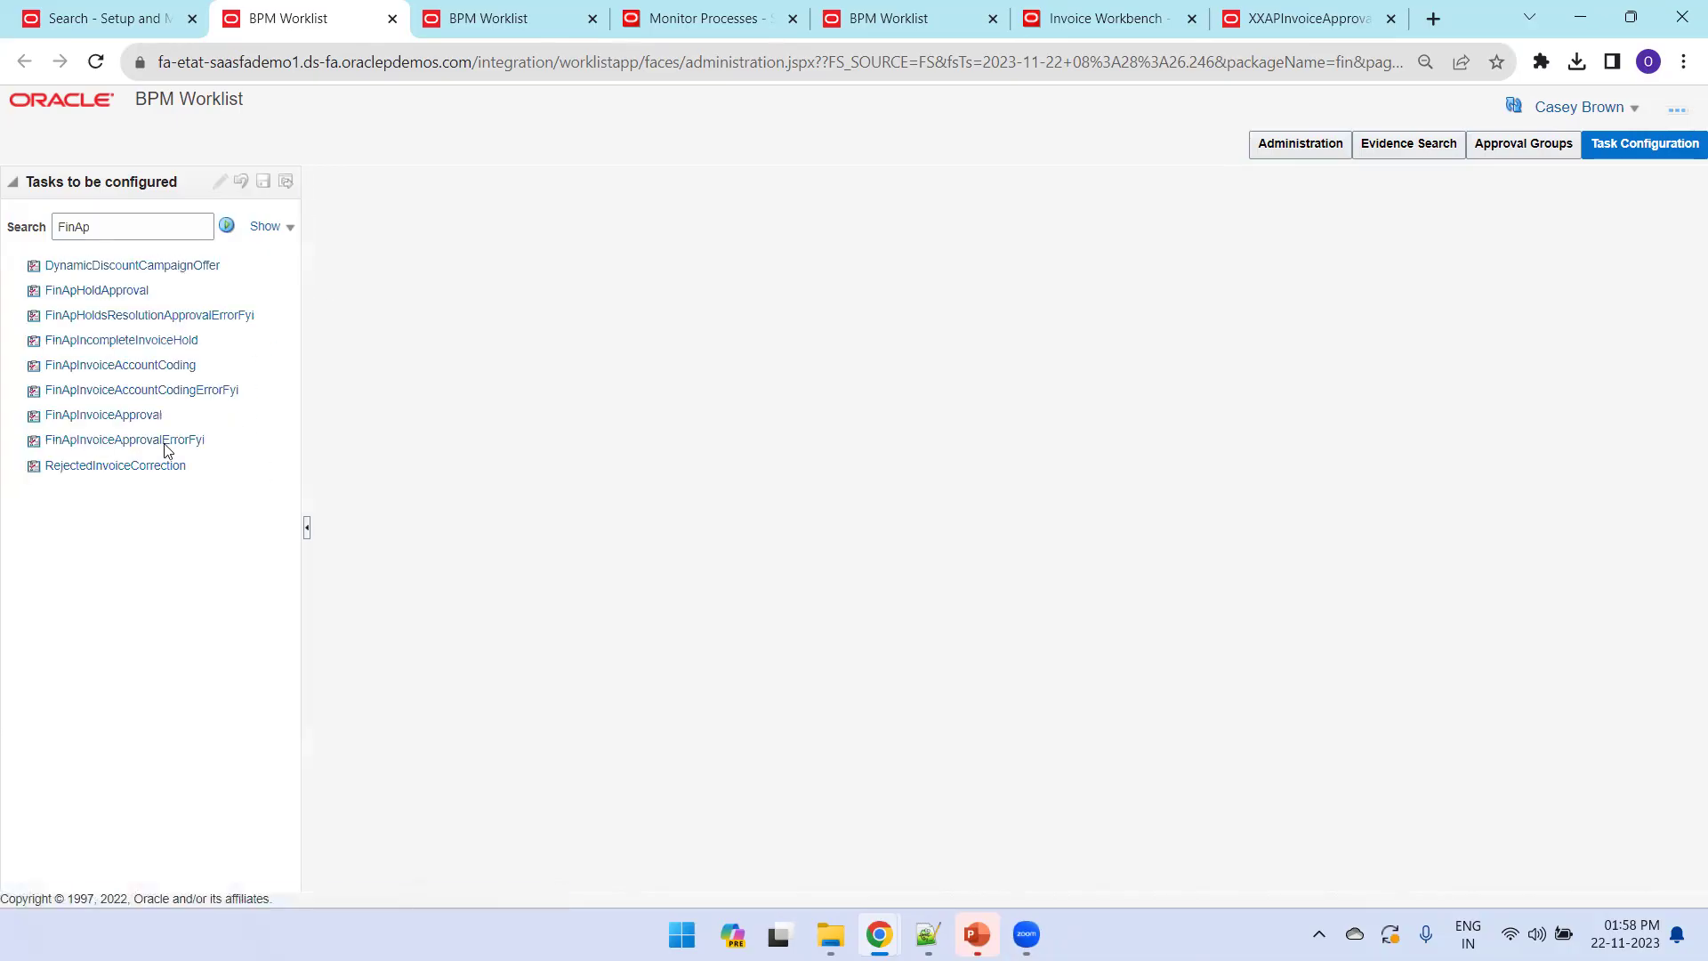
left_click(82, 416)
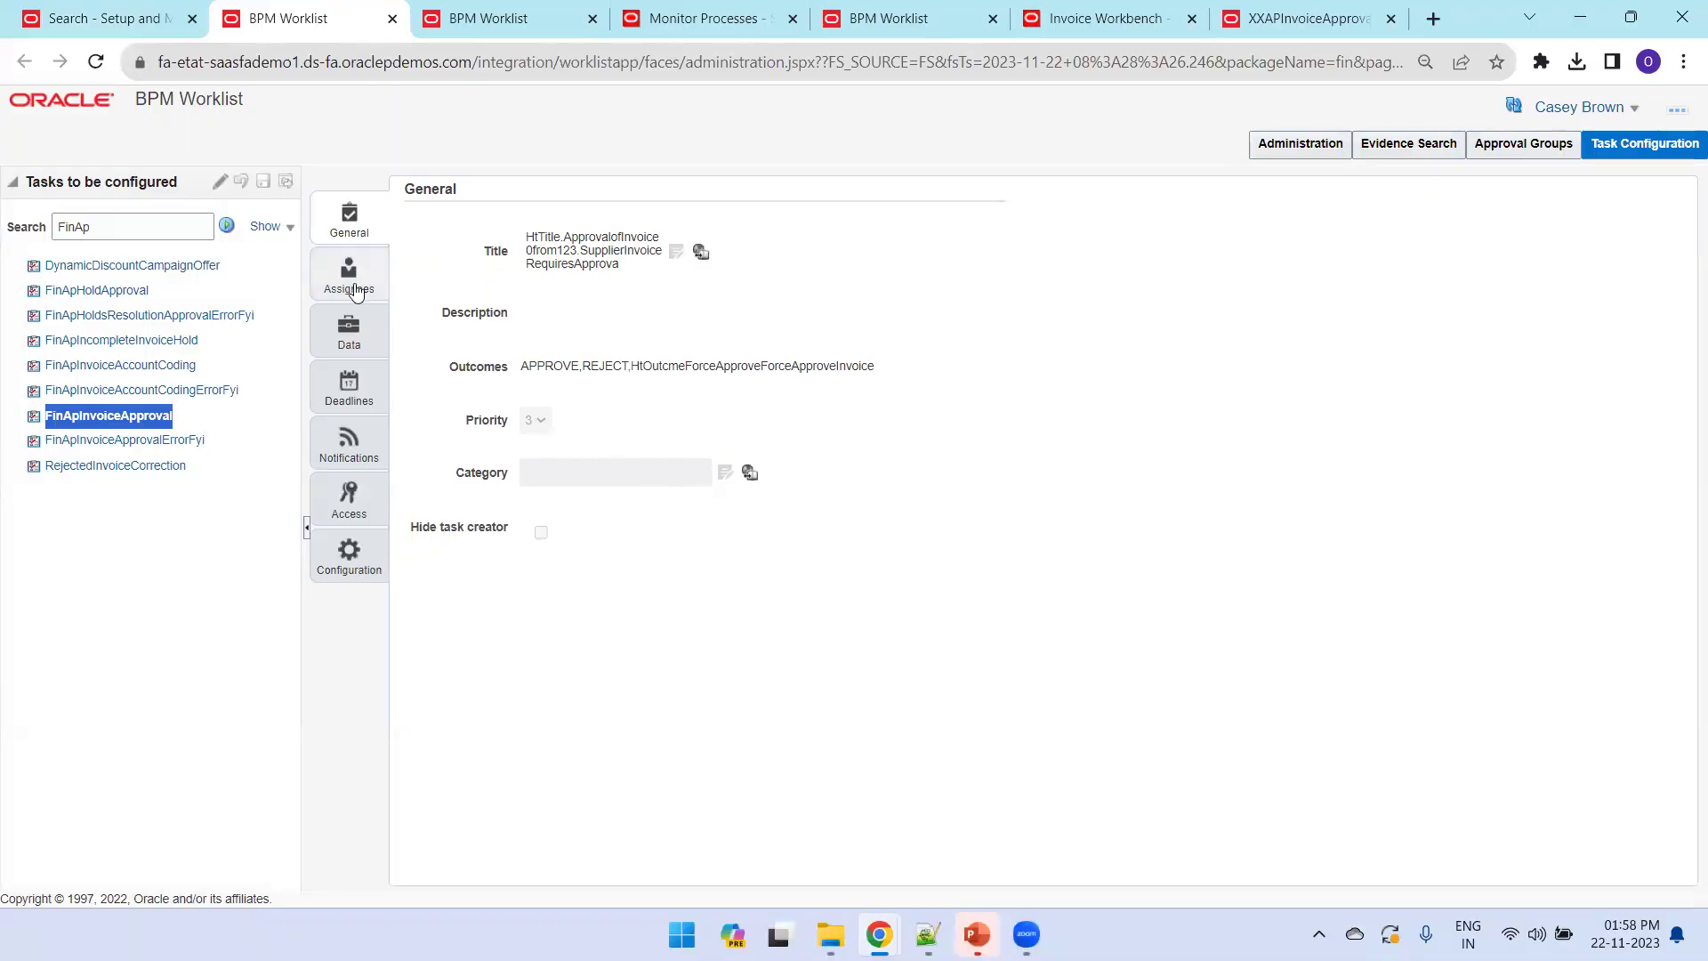
Step: View the rules of the invoice request participant among the FinApInvoiceApproval assignees
left_click(361, 272)
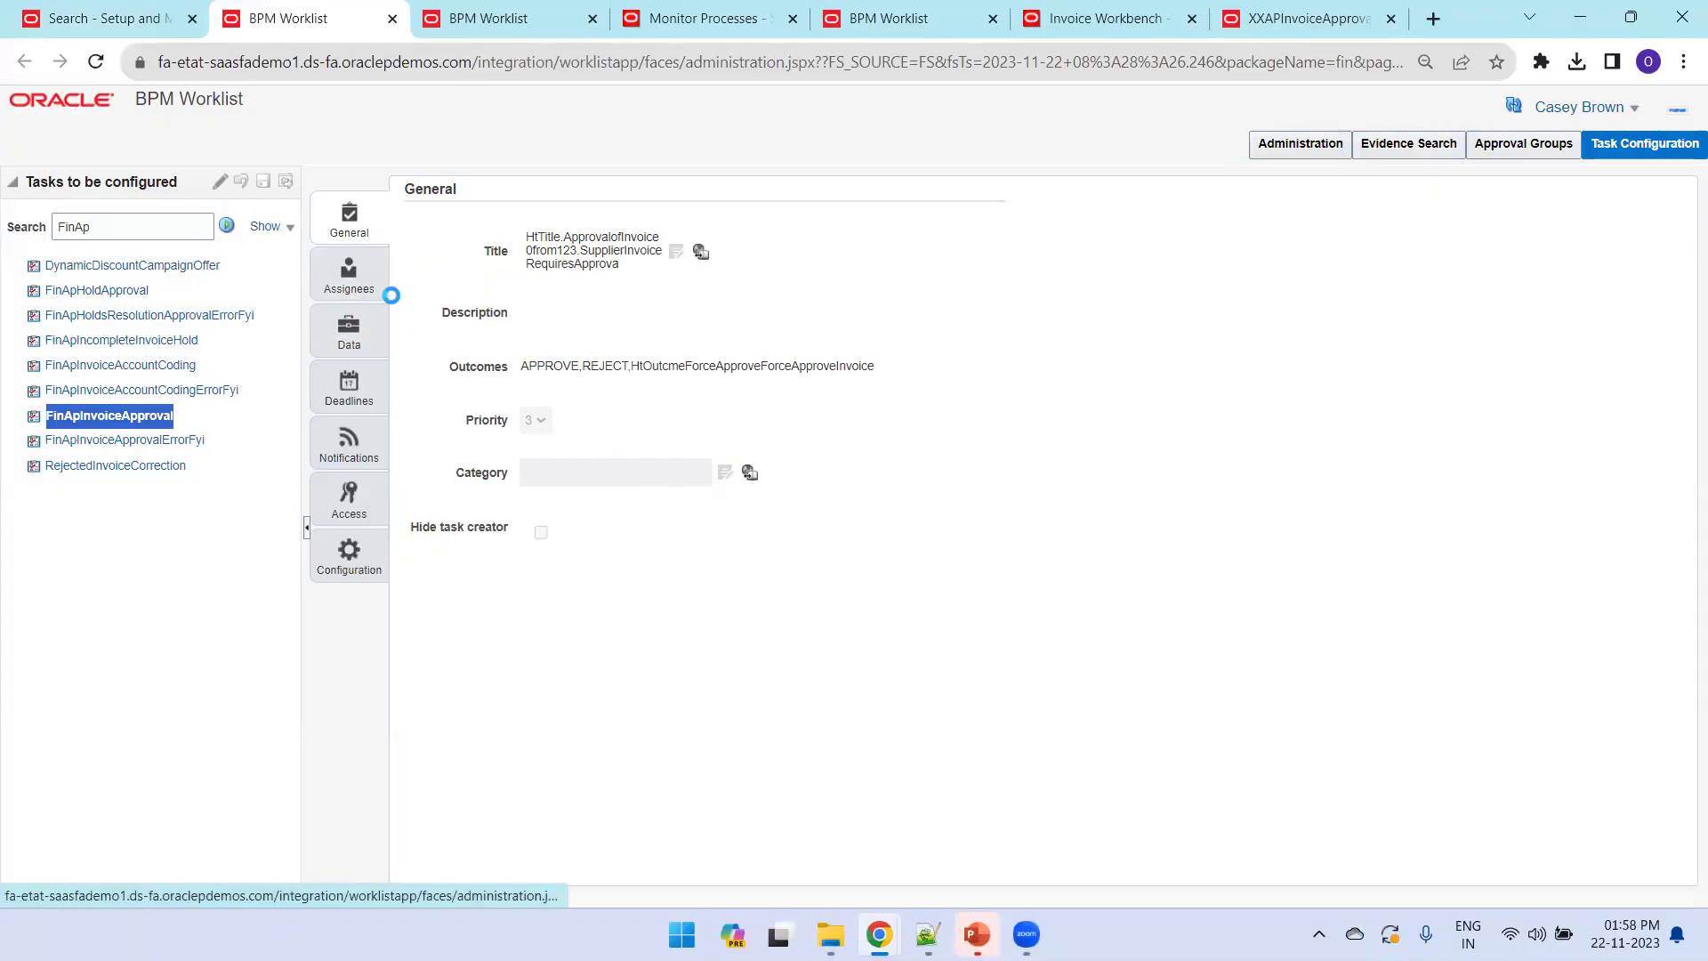
left_click_drag(708, 590, 1162, 609)
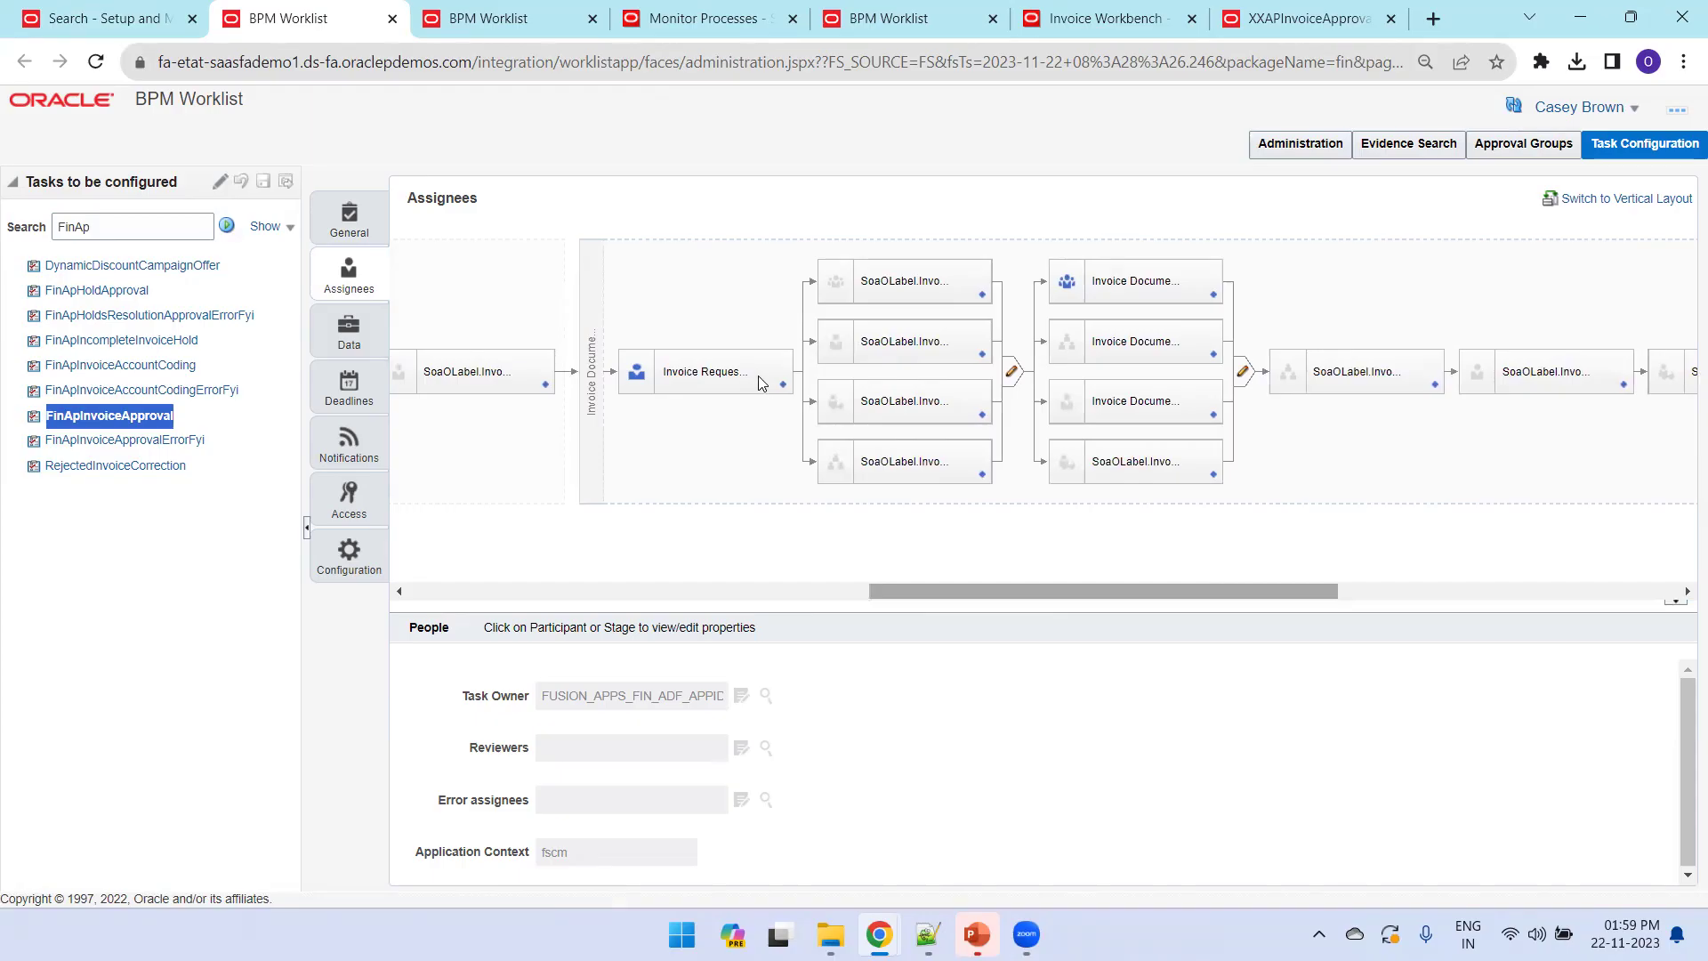
left_click(761, 376)
left_click(783, 384)
left_click(787, 397)
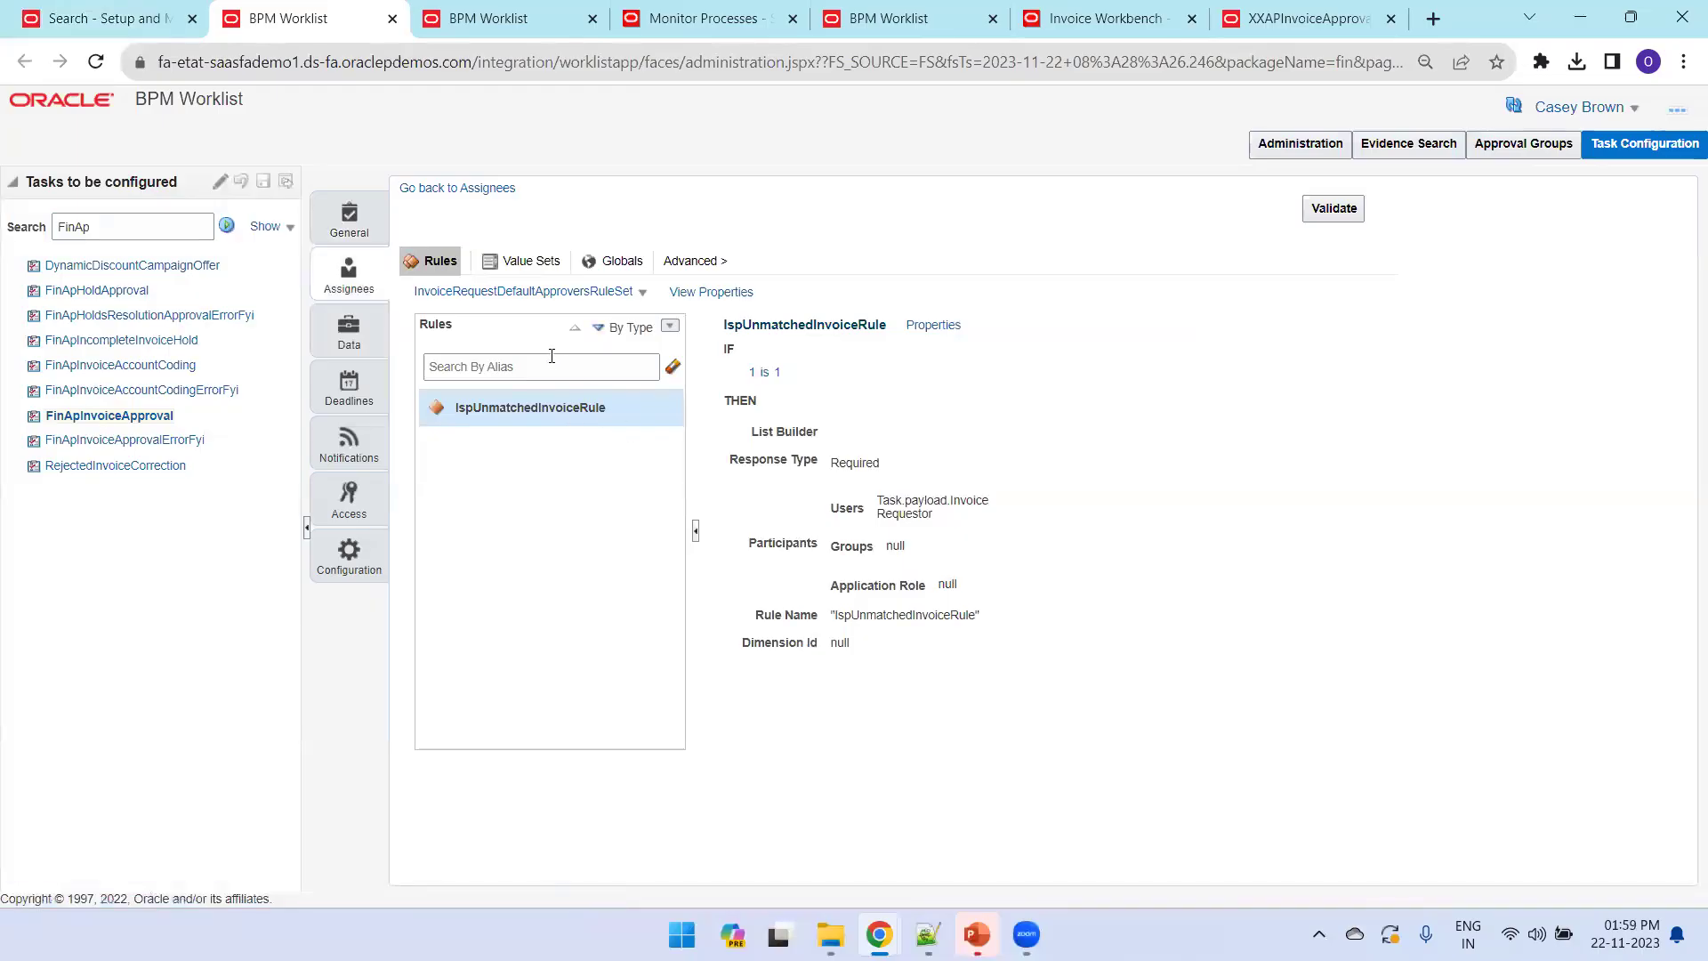
Step: Switch the FinApInvoiceApproval task configuration to edit mode
left_click(219, 182)
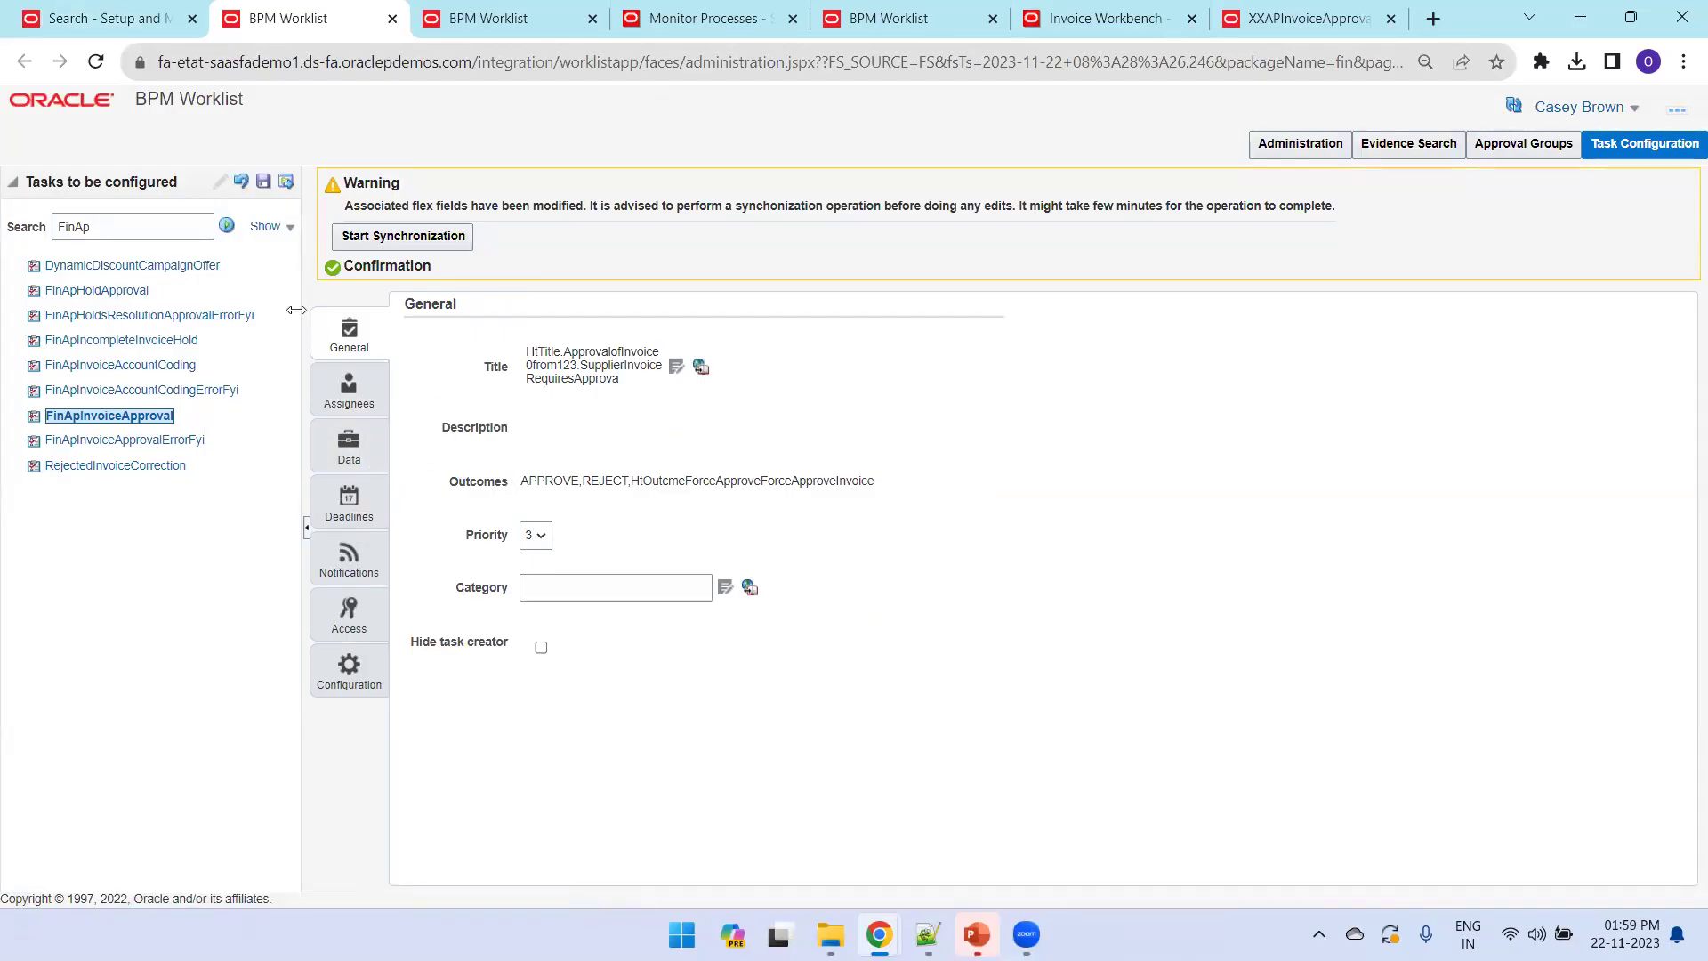
Step: Return to the setup search page, open the Payables Invoices work area, and end the chat conversation
left_click(105, 27)
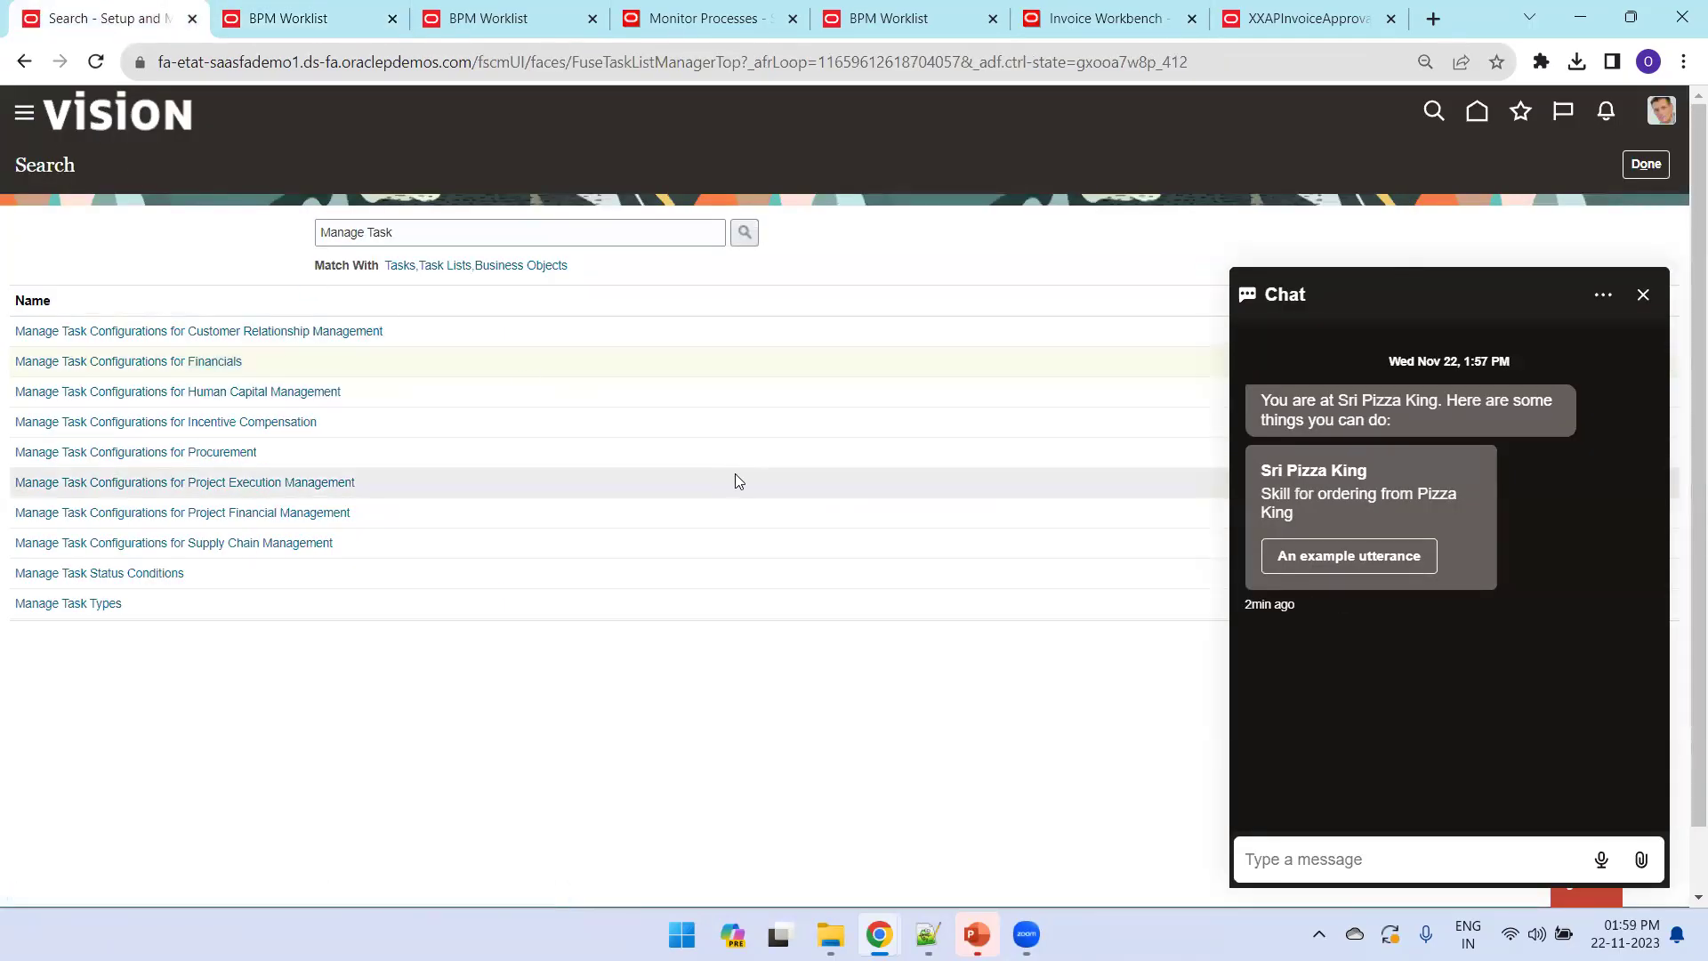
scroll(531, 541, "down", 4)
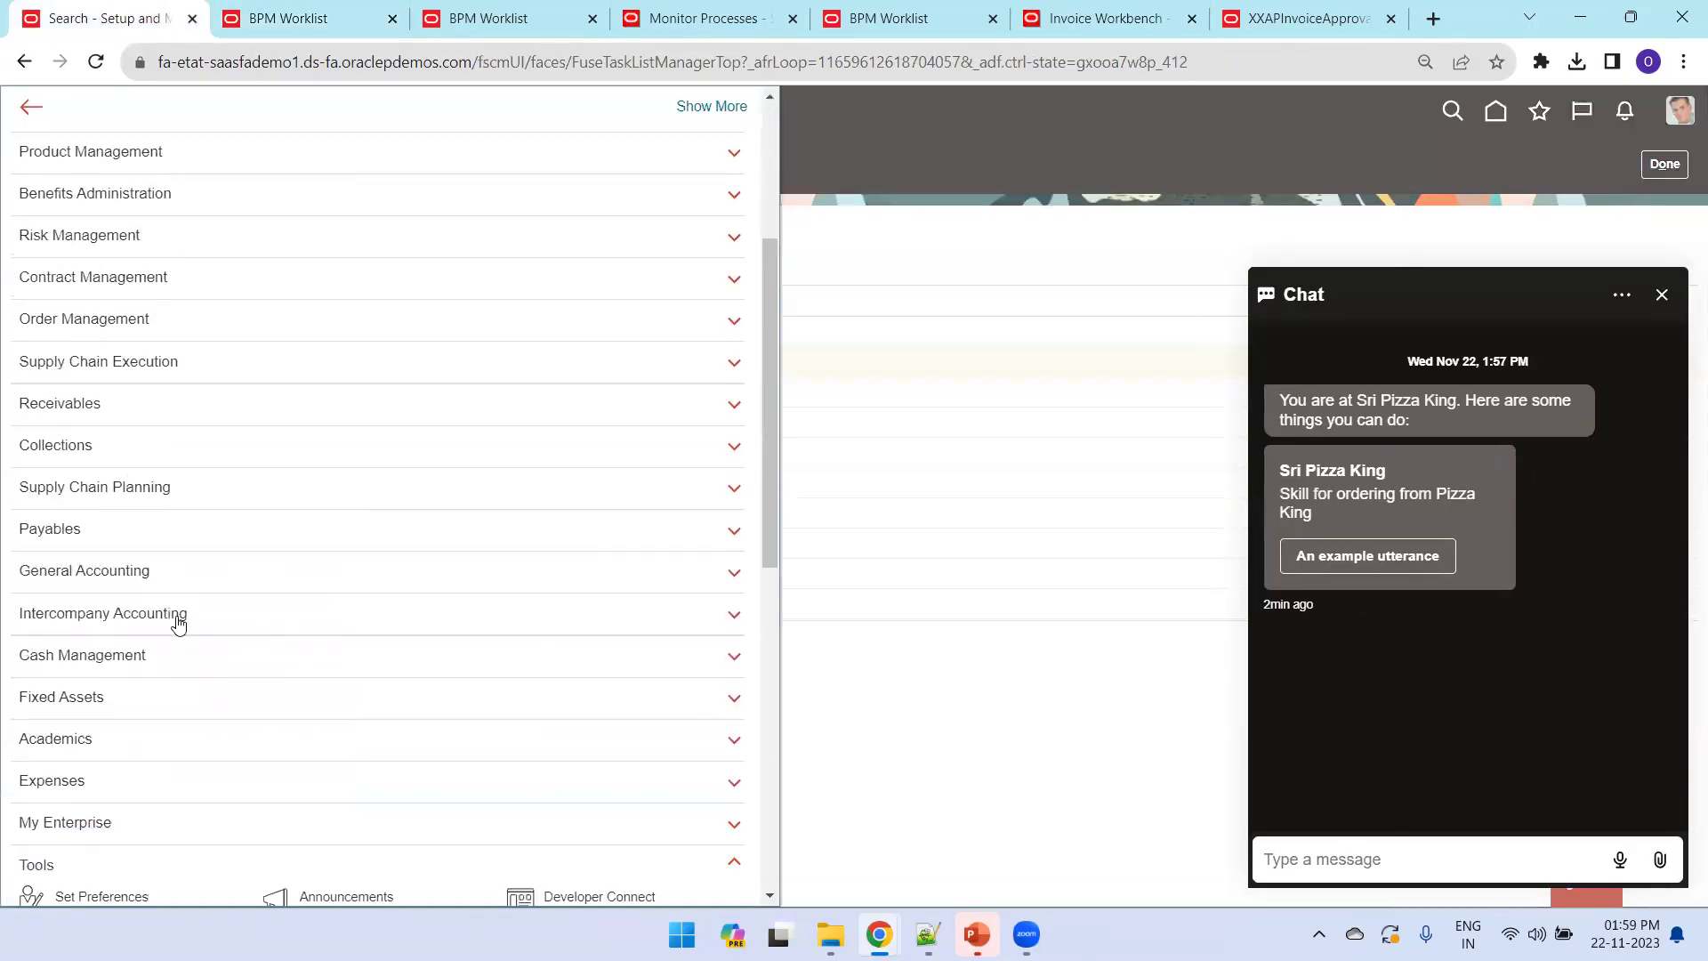
left_click(164, 539)
left_click(604, 555)
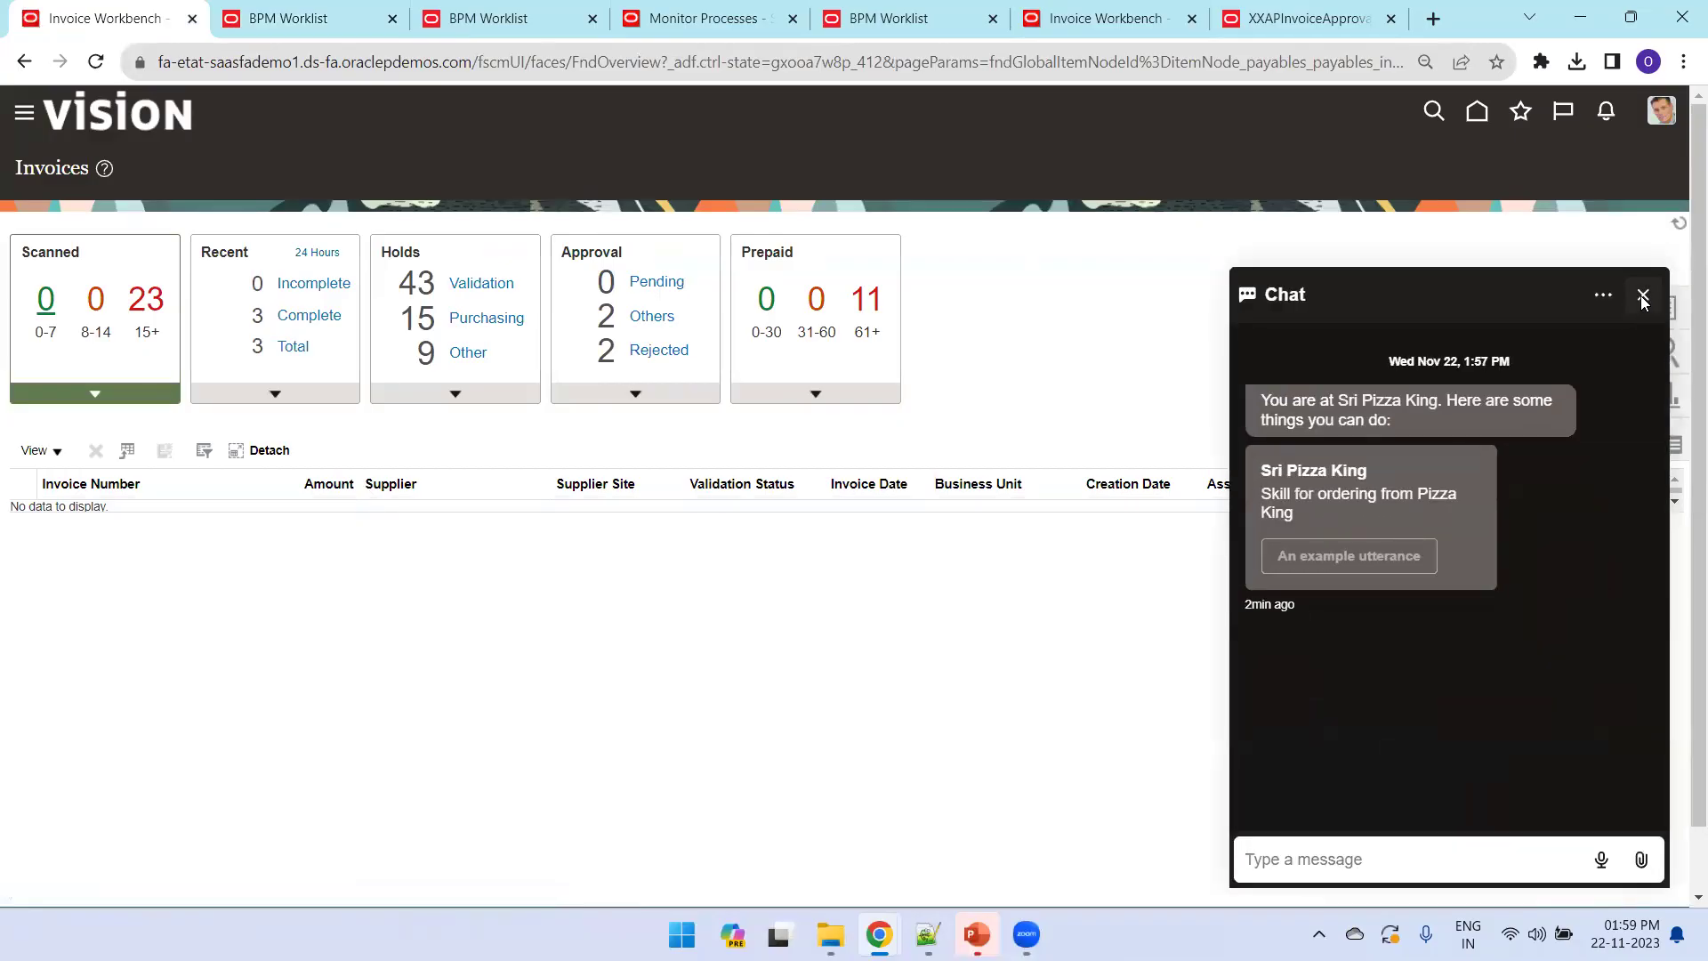
left_click(1642, 296)
left_click(1548, 598)
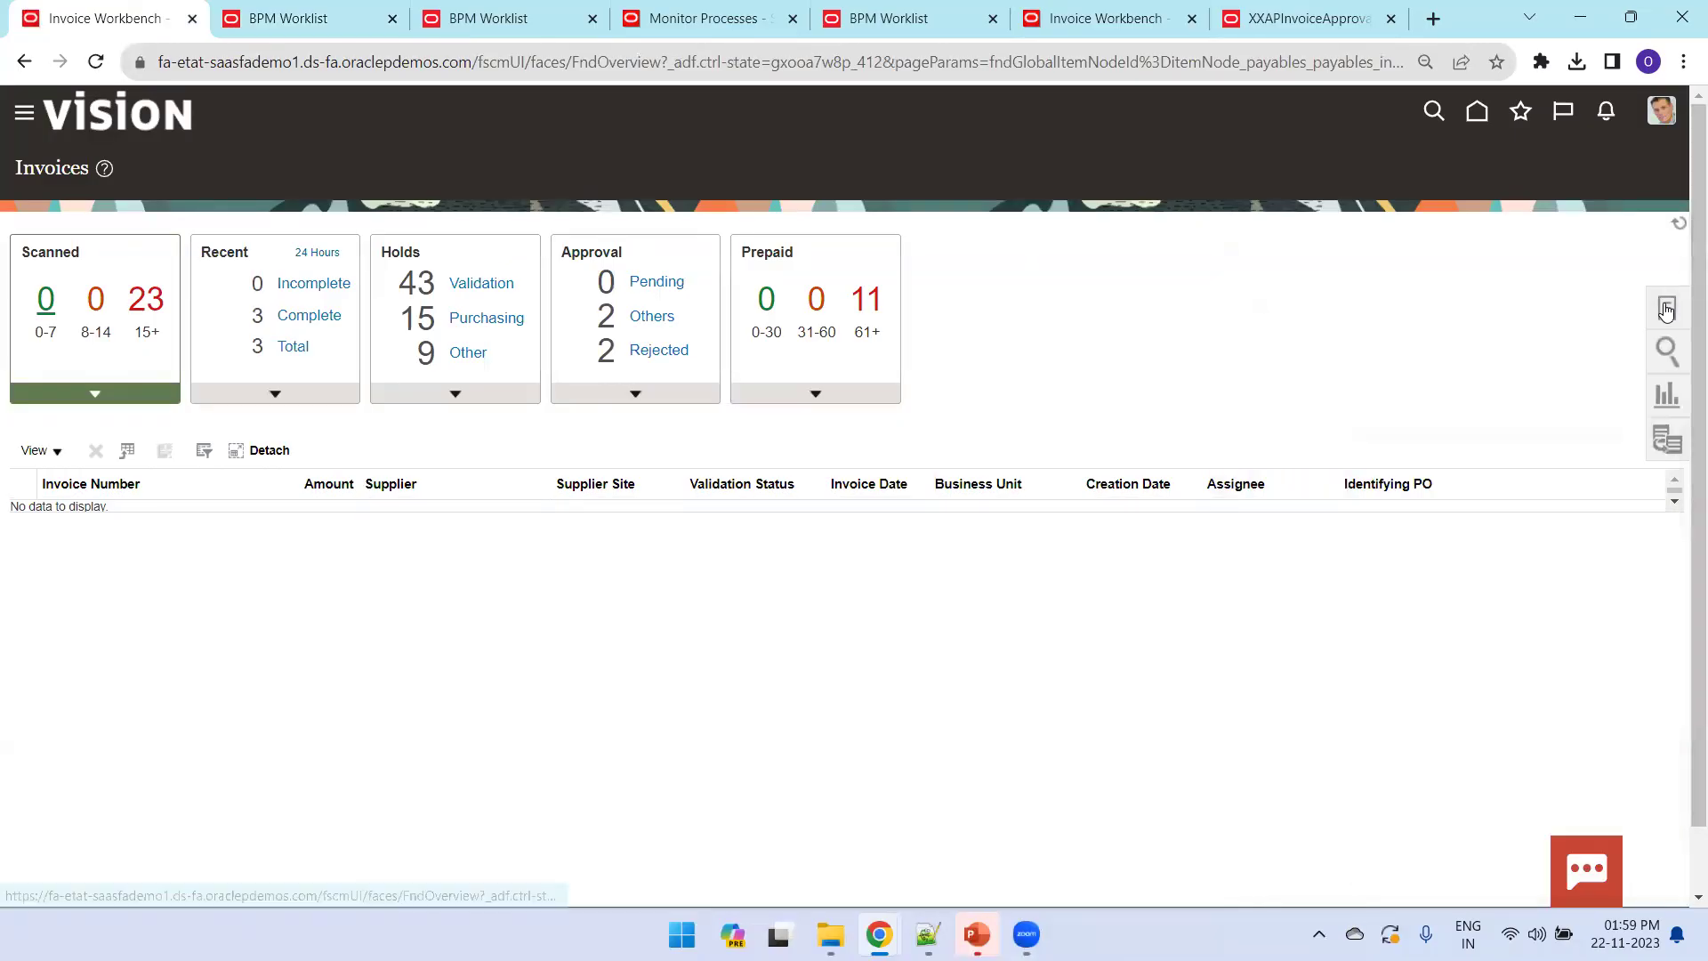
Step: Create invoice XXORA_INV_007 for supplier ABC Consulting with a header amount of 700 USD
left_click(1666, 307)
left_click(1478, 182)
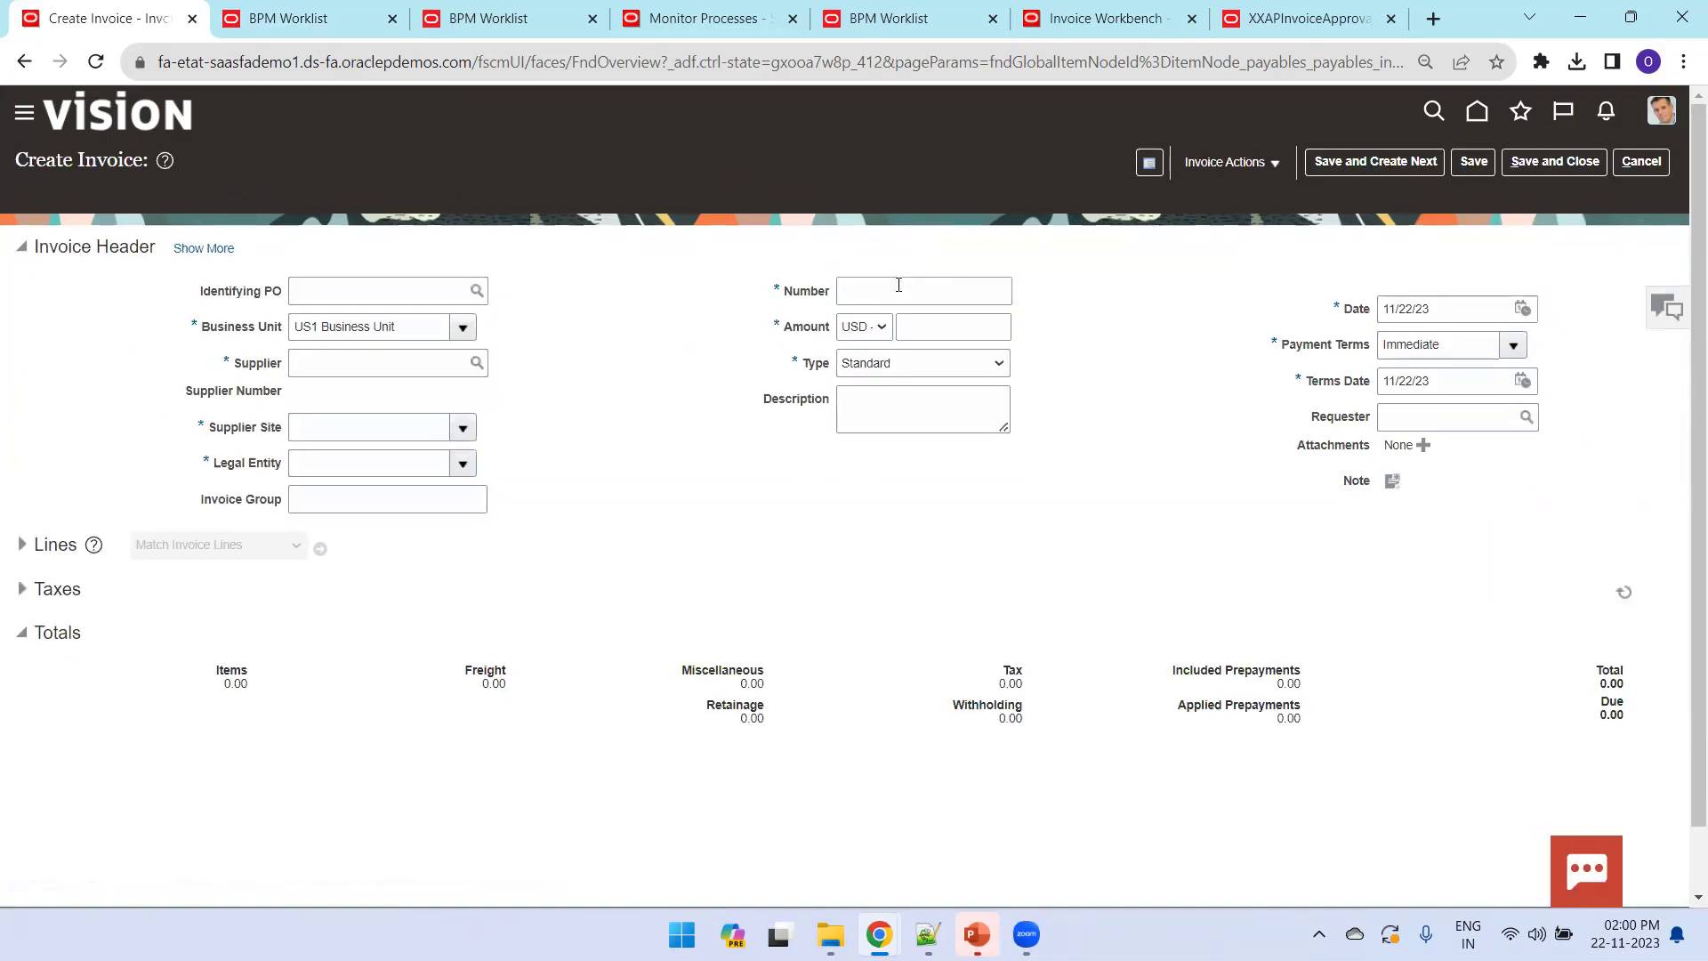
left_click(902, 291)
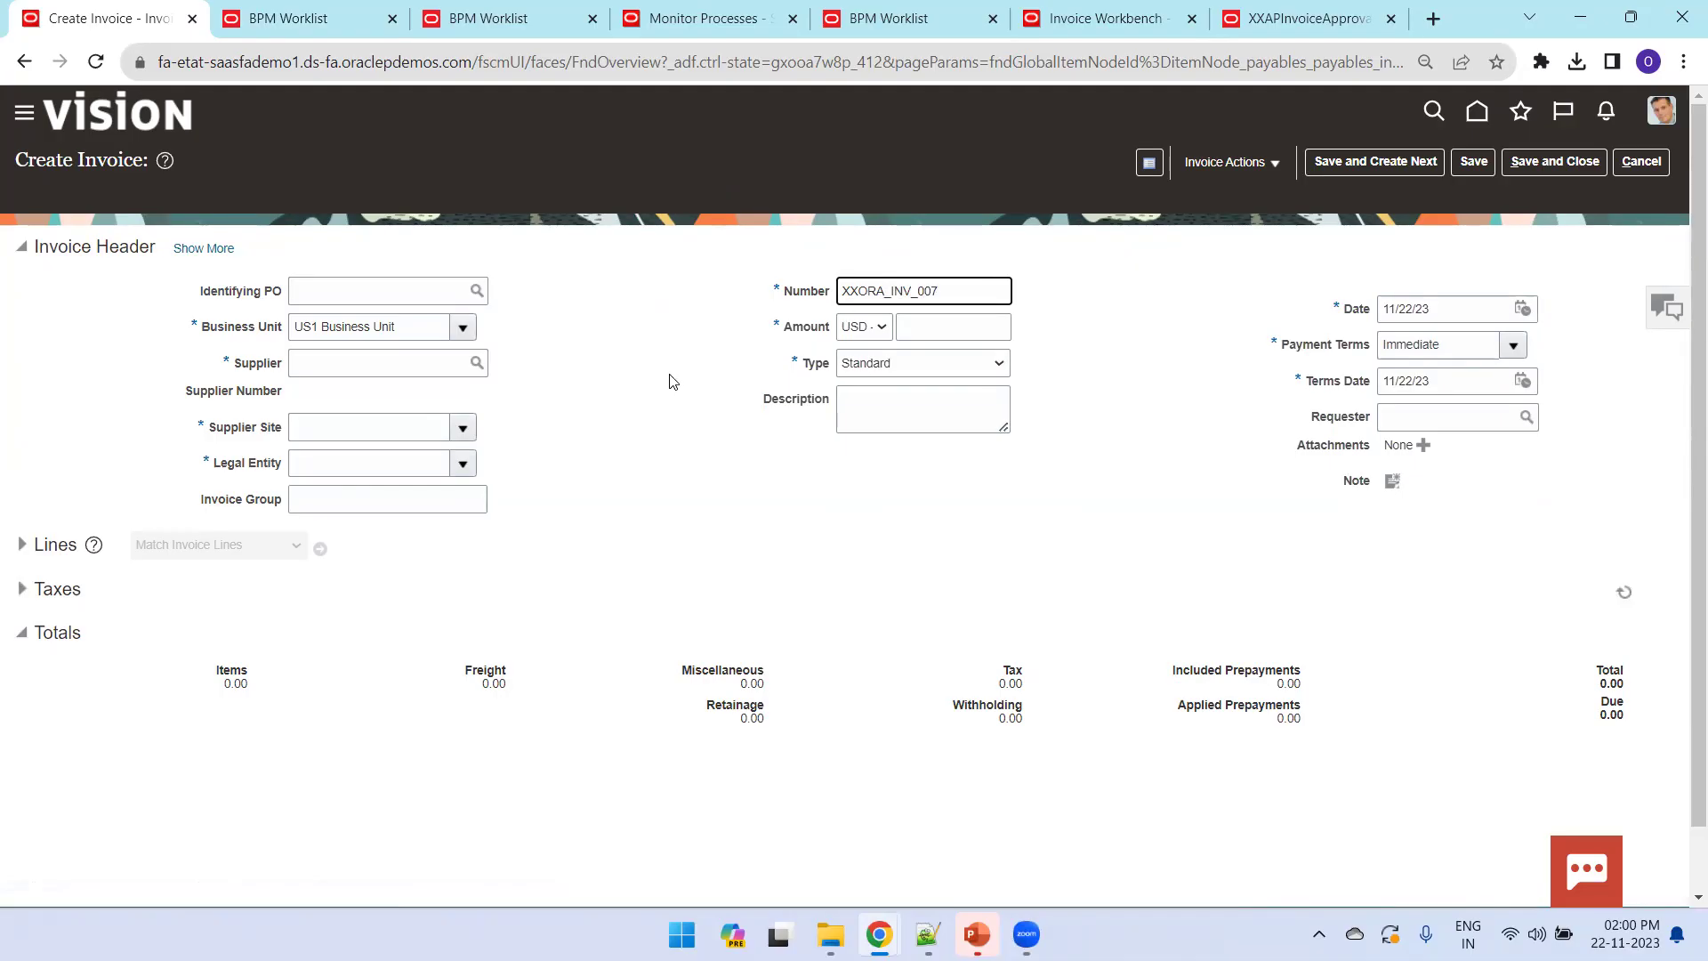
left_click(401, 371)
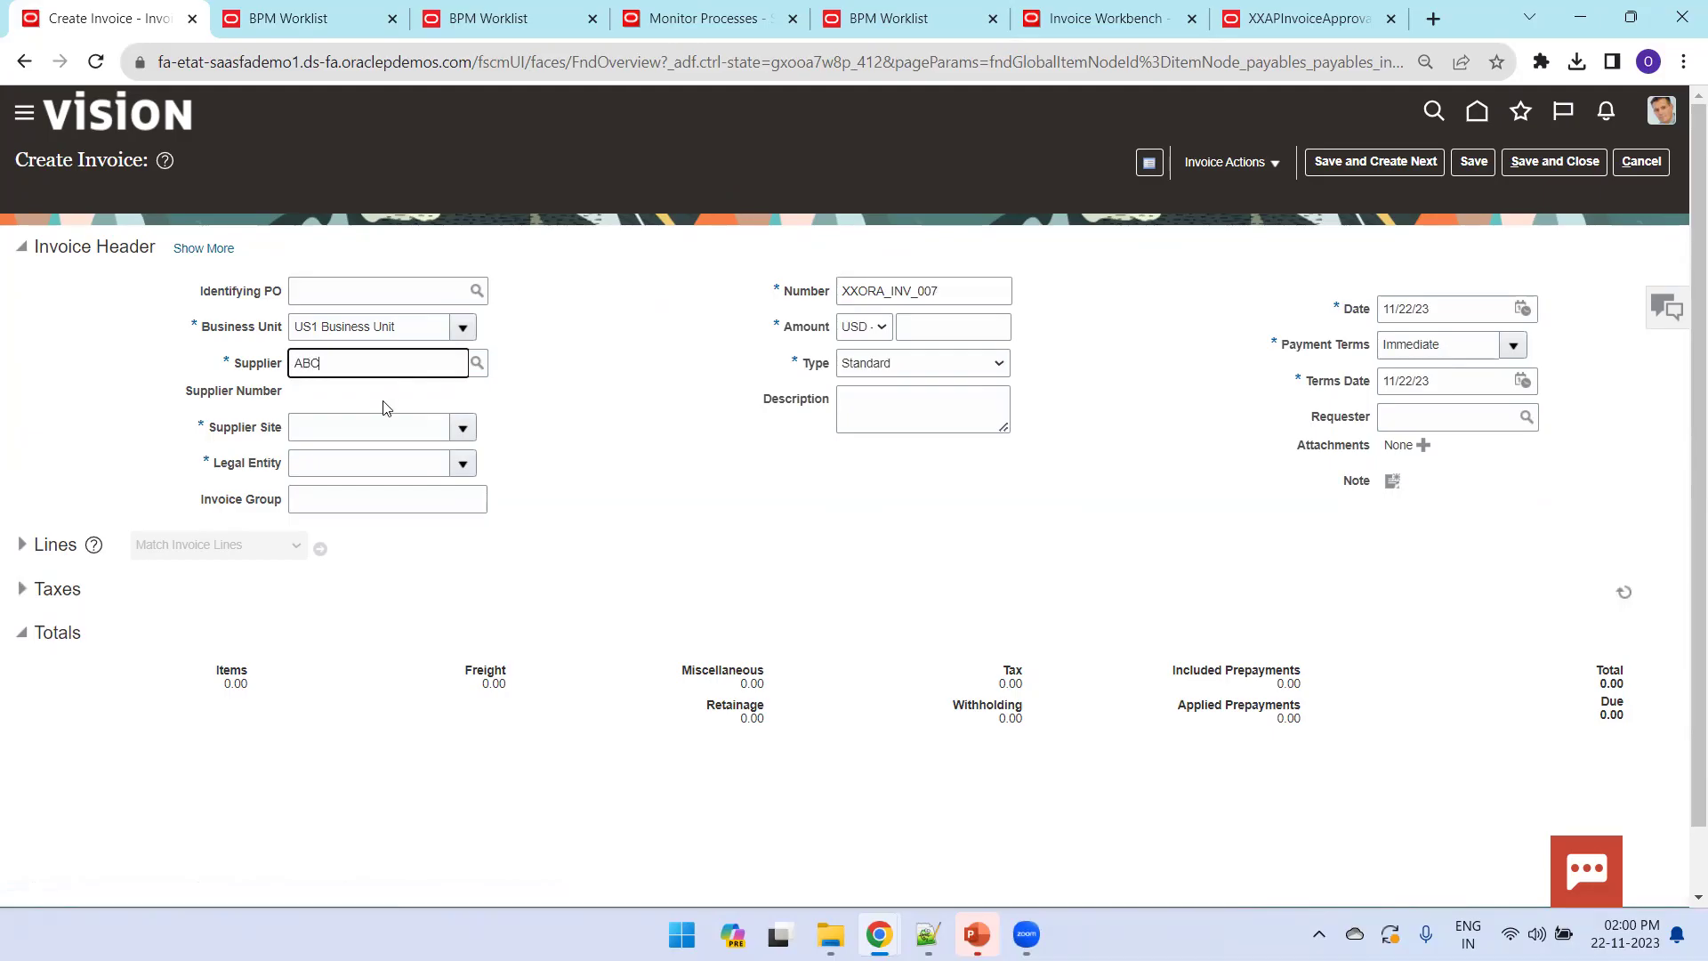
left_click(374, 427)
left_click(944, 333)
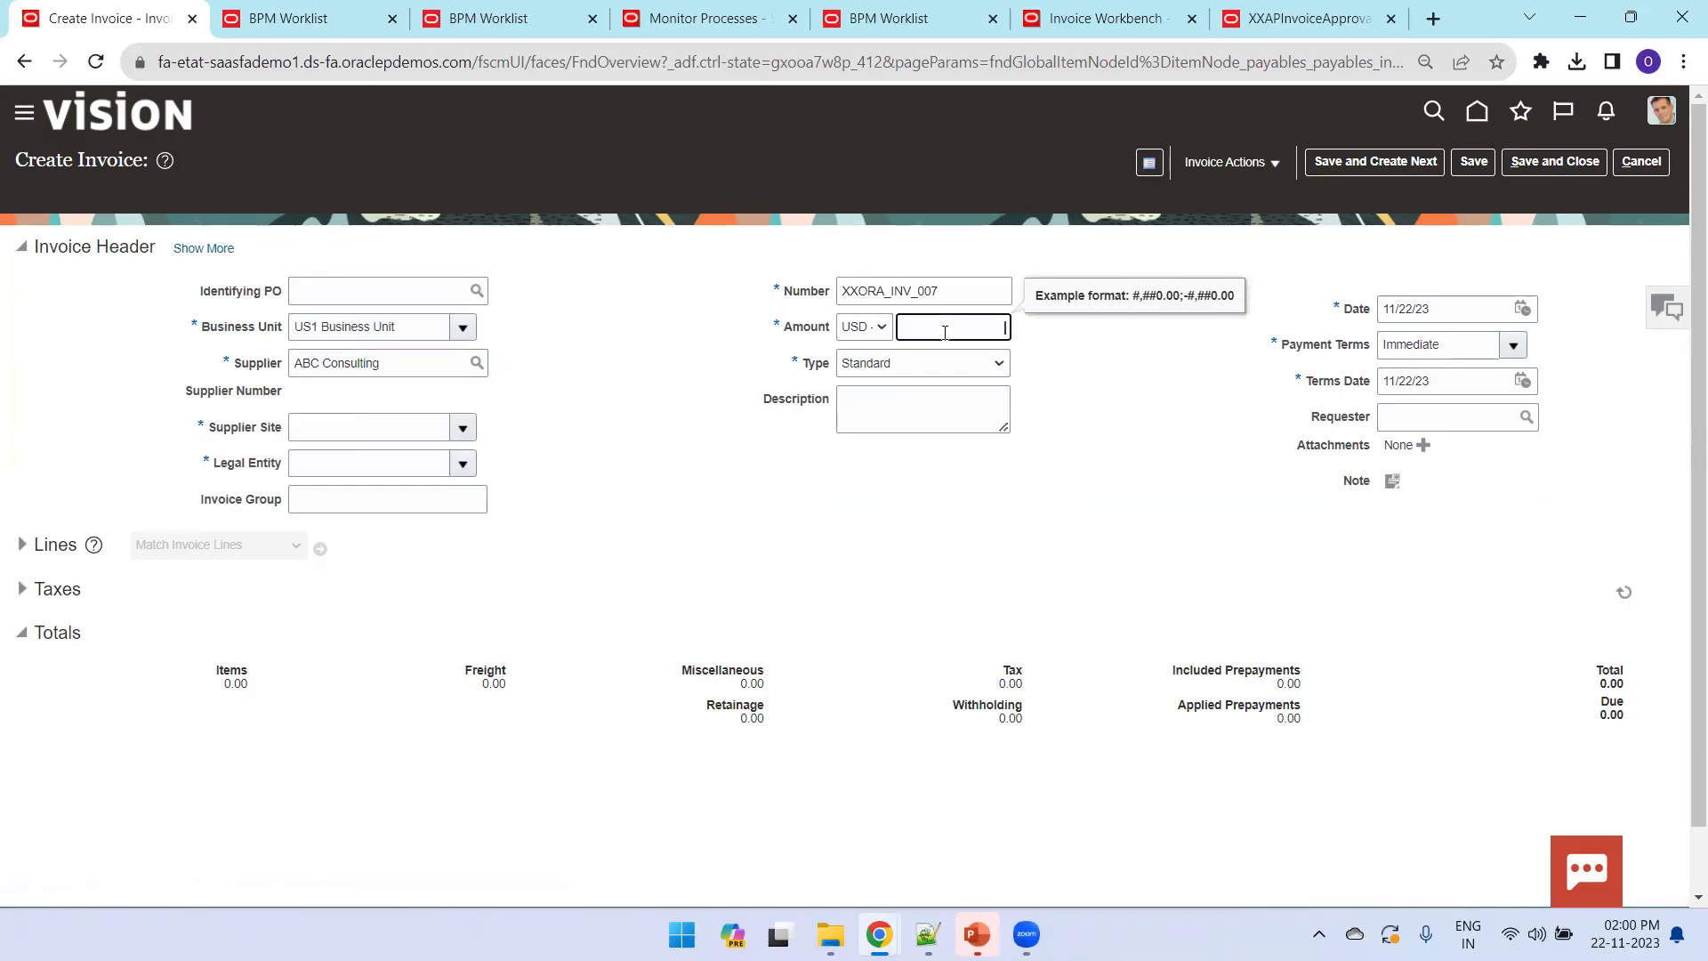
type("700")
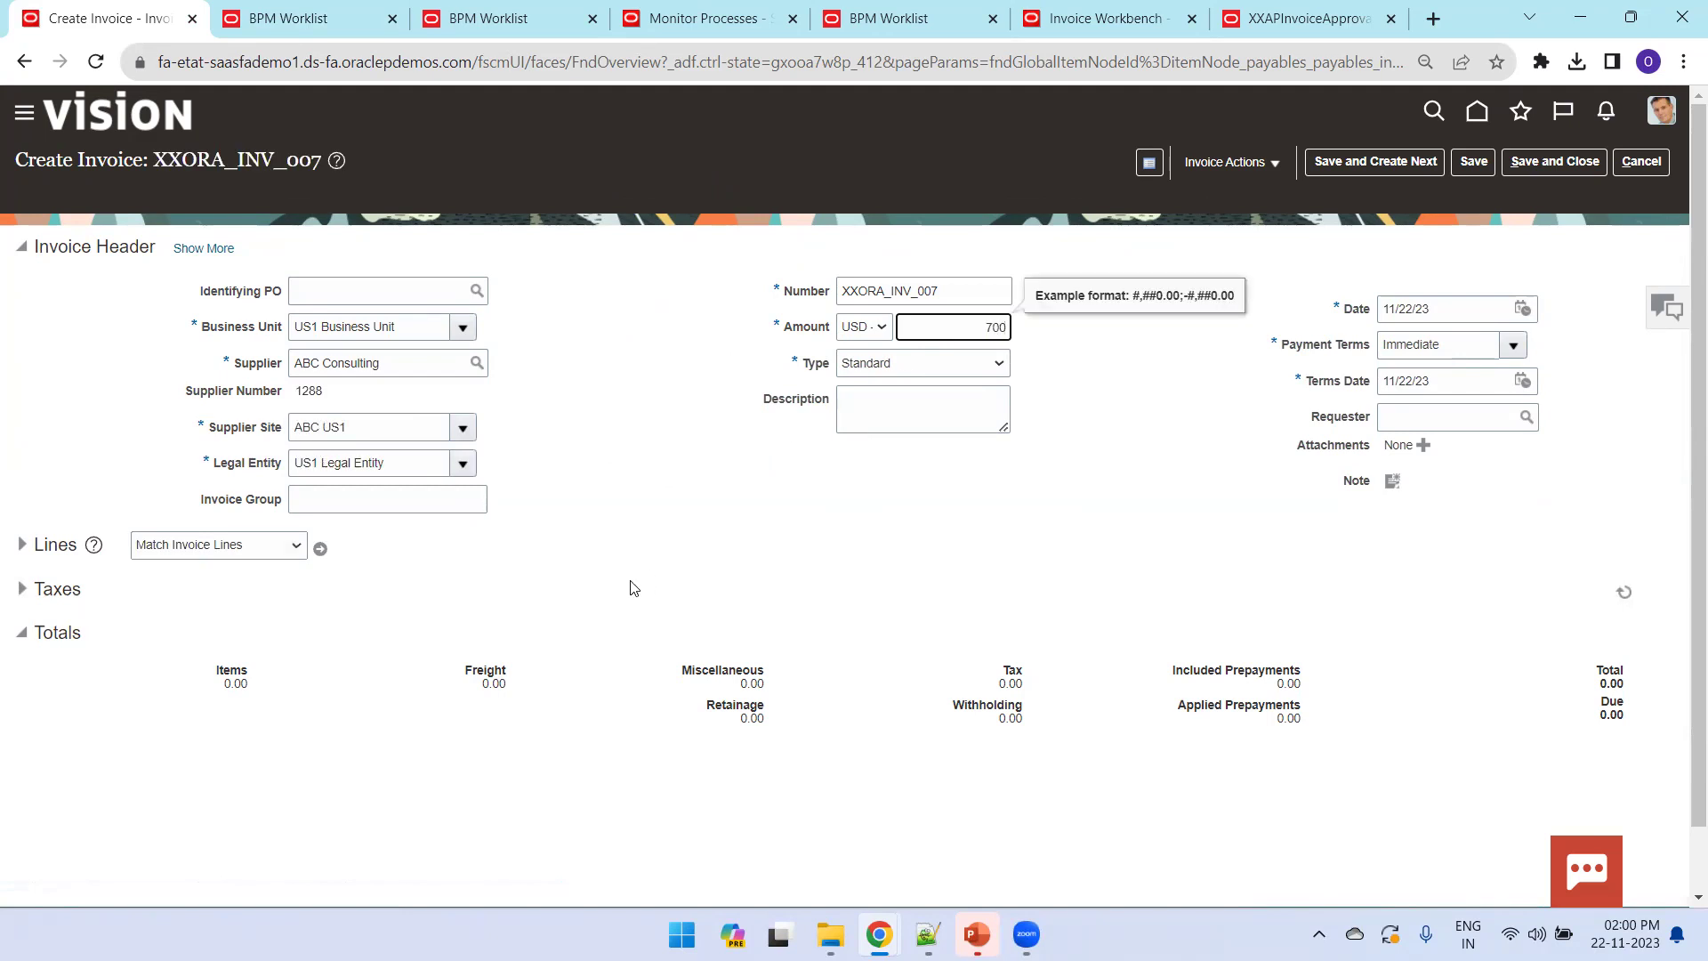
left_click(633, 587)
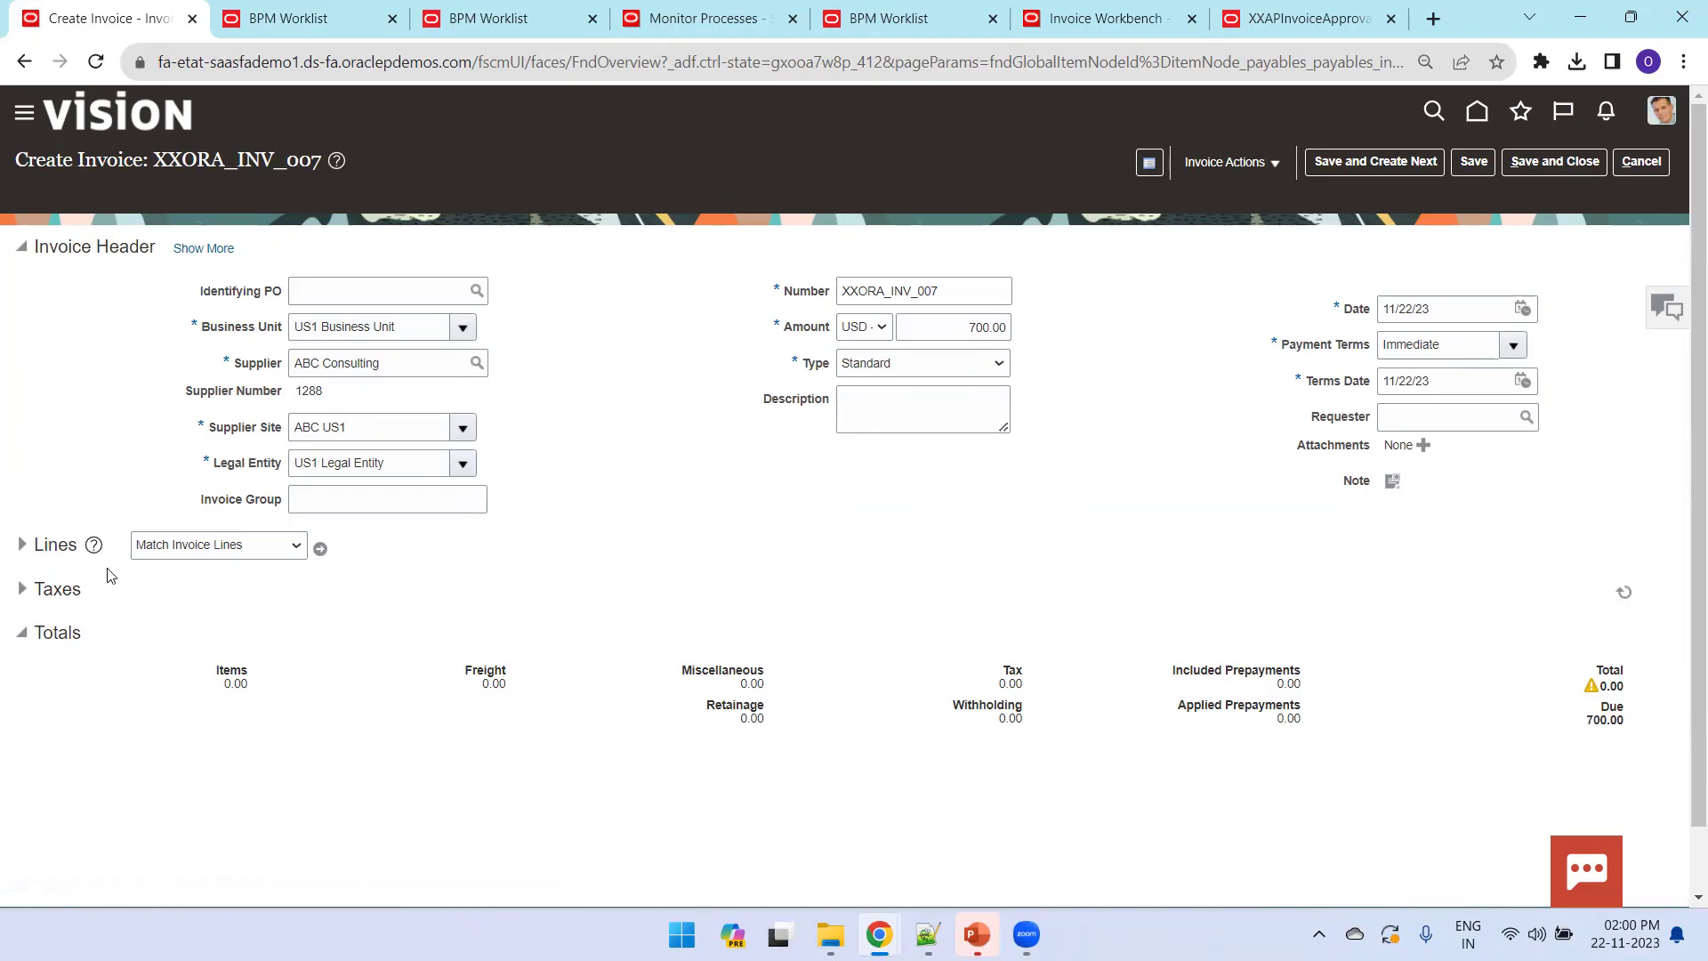
Step: Enter 700 as the amount of the first item line and save the invoice
left_click(23, 544)
left_click(294, 729)
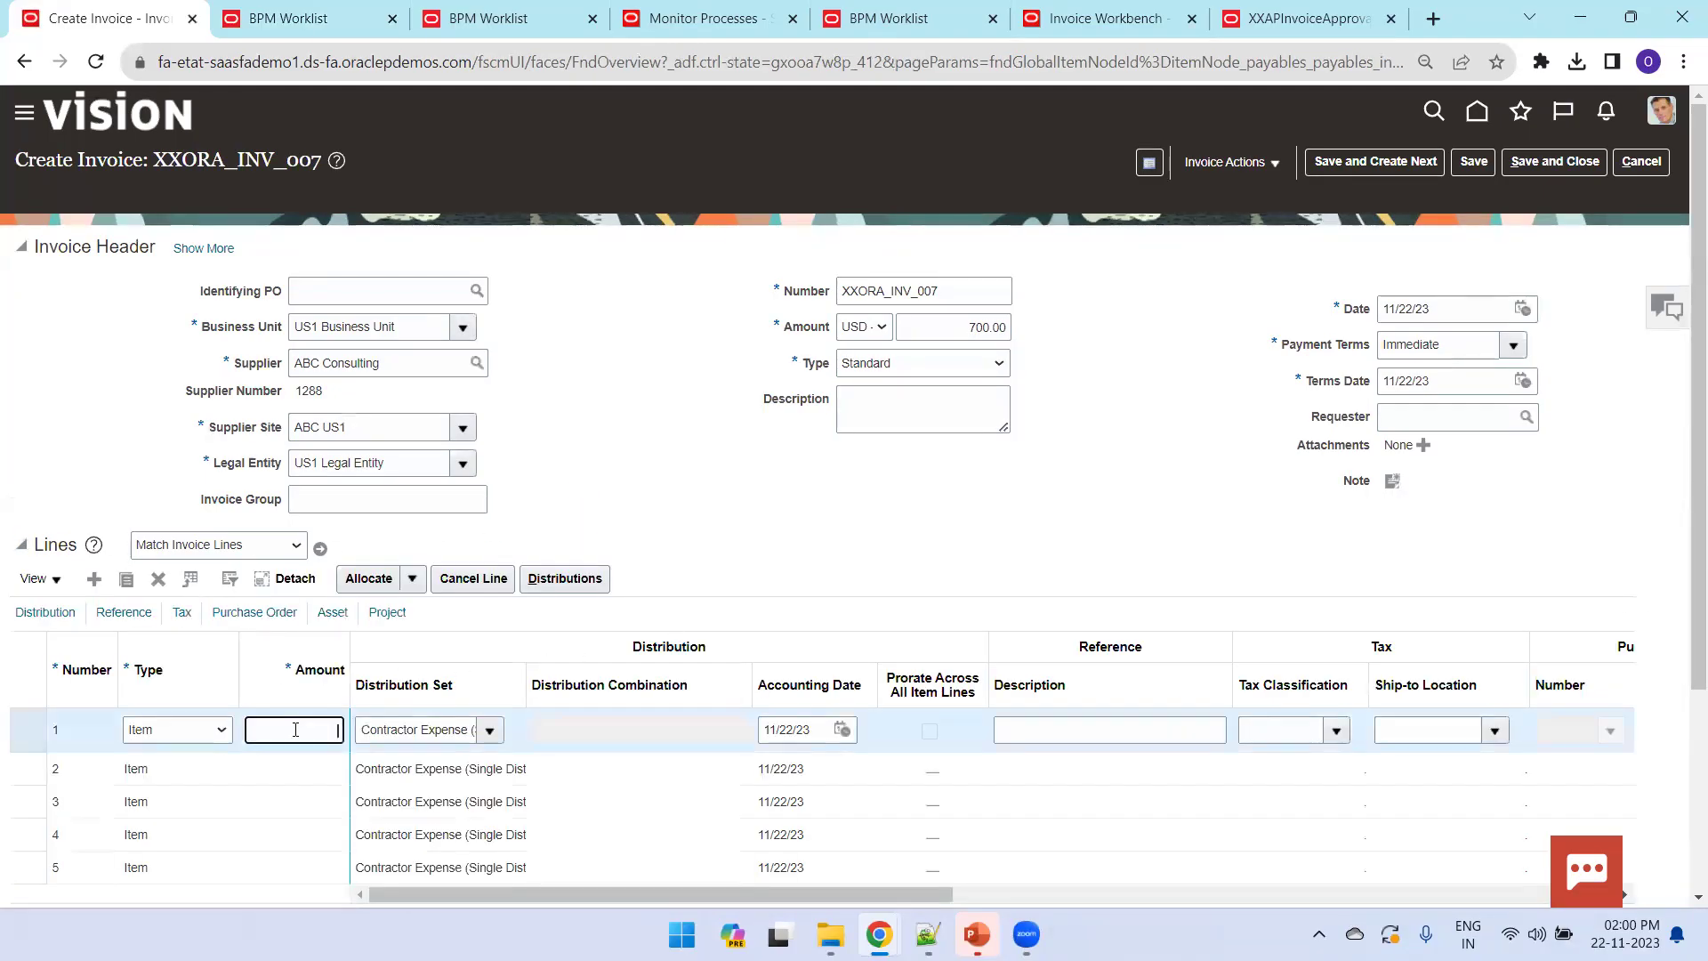
type("700")
key("Tab")
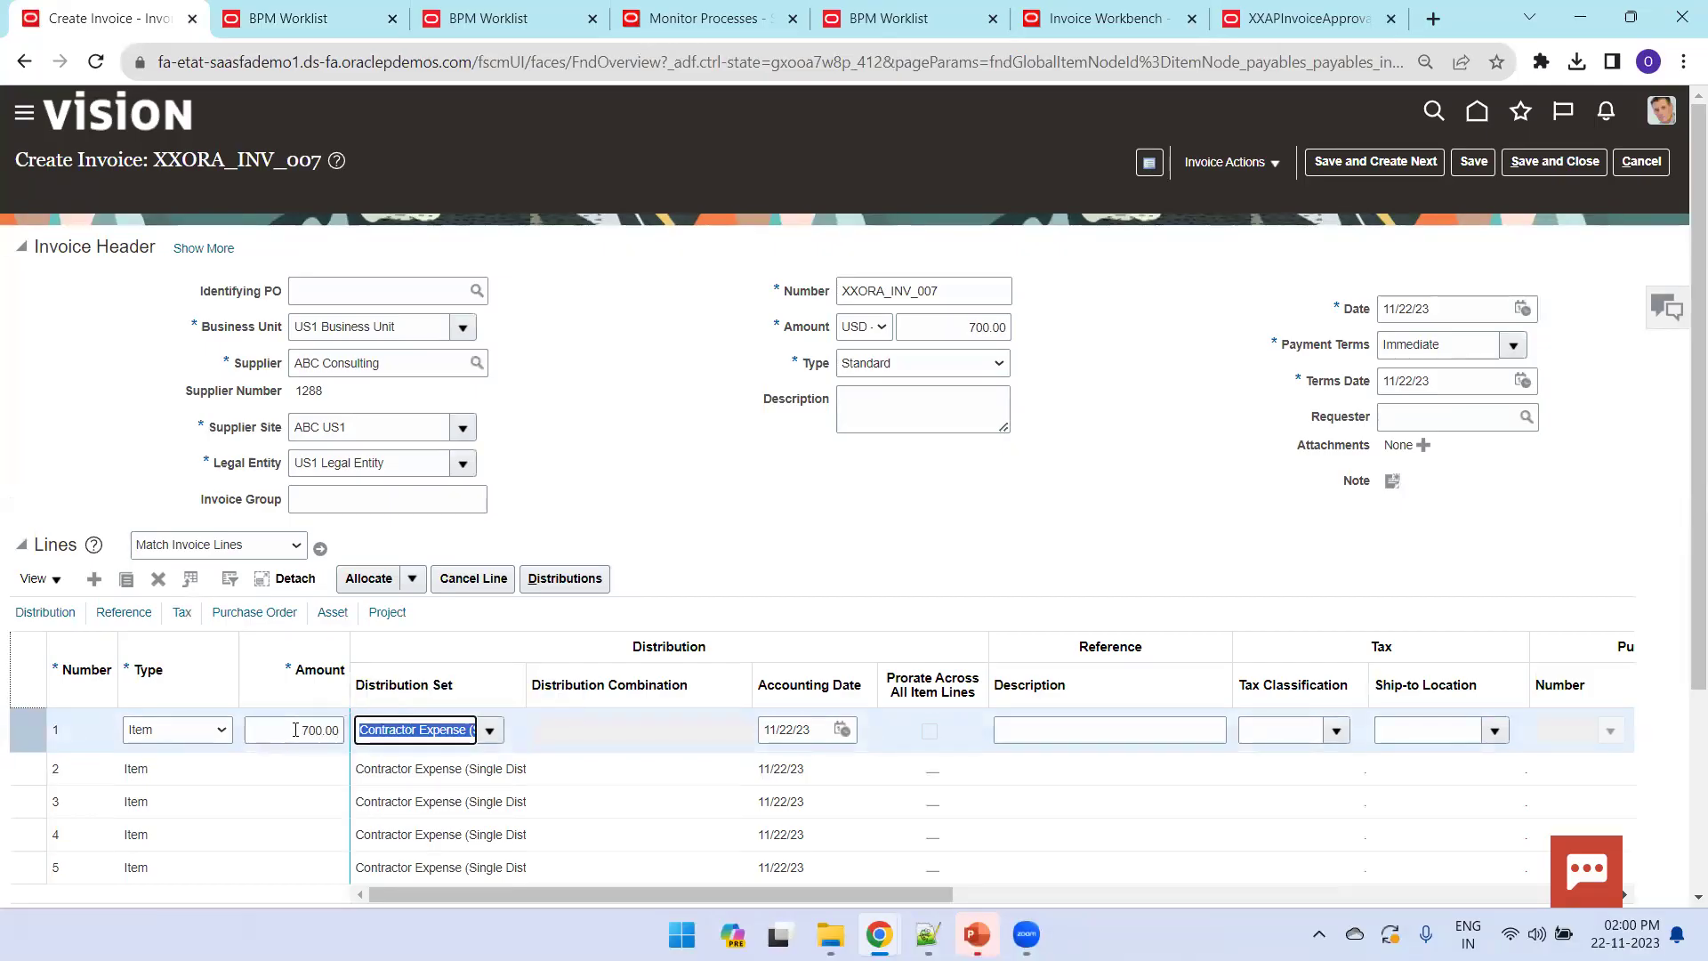
left_click(1466, 168)
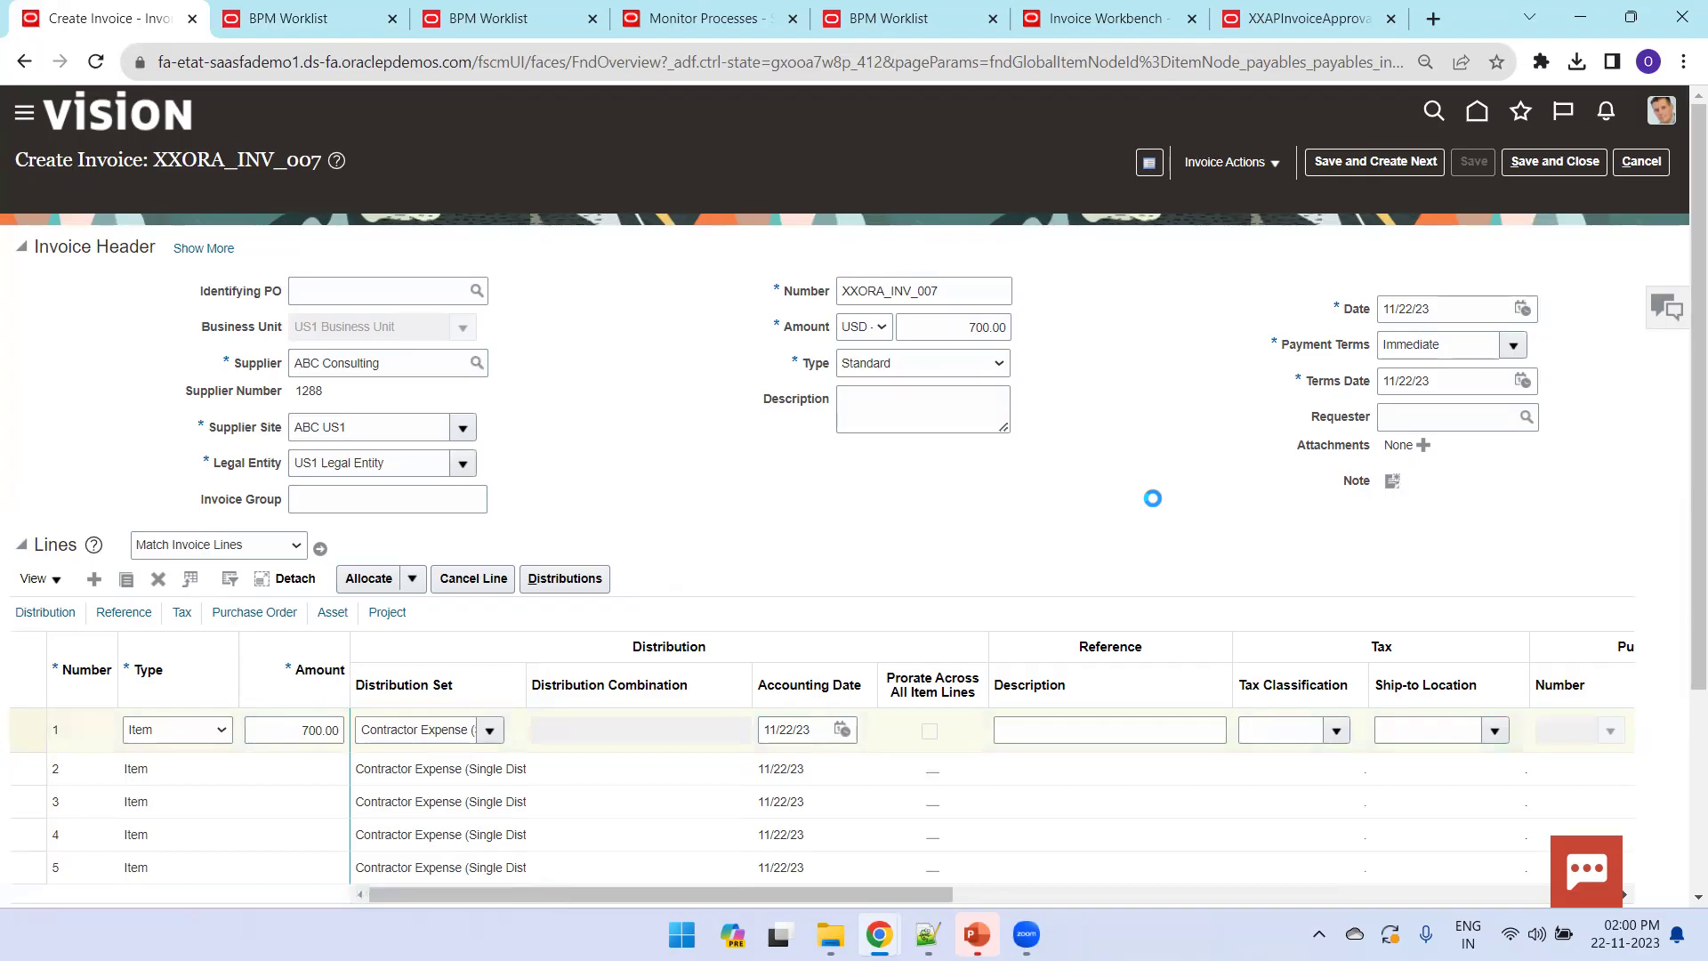
Step: Validate the invoice and check its totals
scroll(1147, 511, "down", 2)
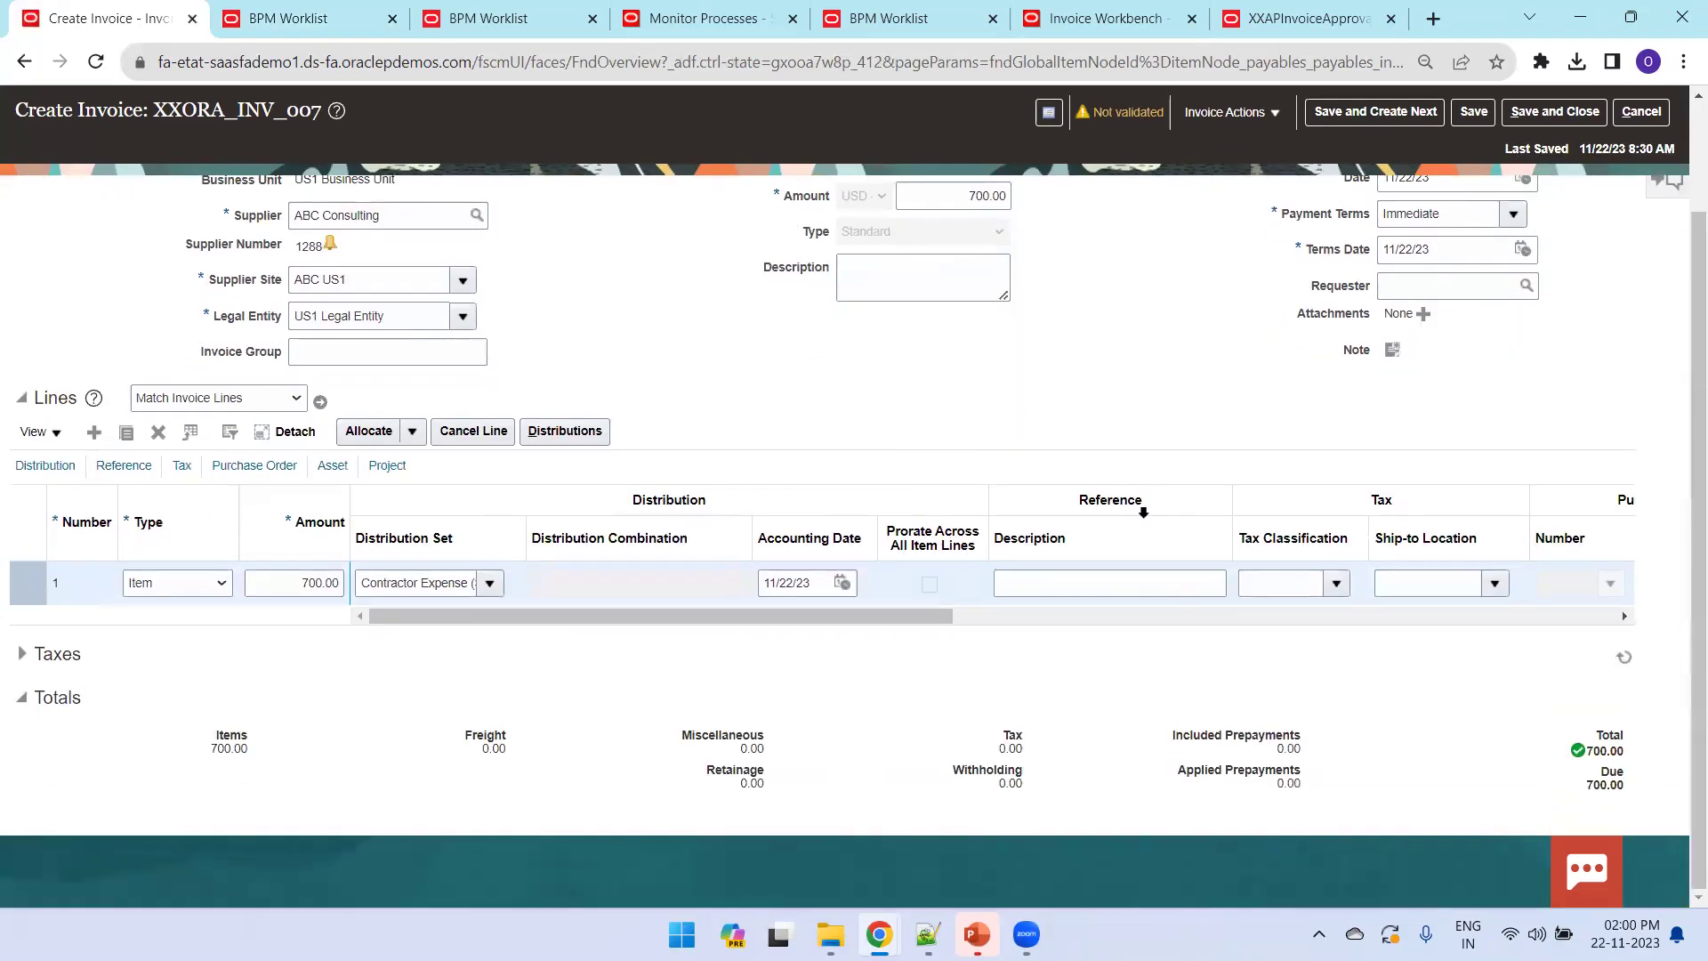
scroll(1143, 512, "up", 2)
left_click(1269, 169)
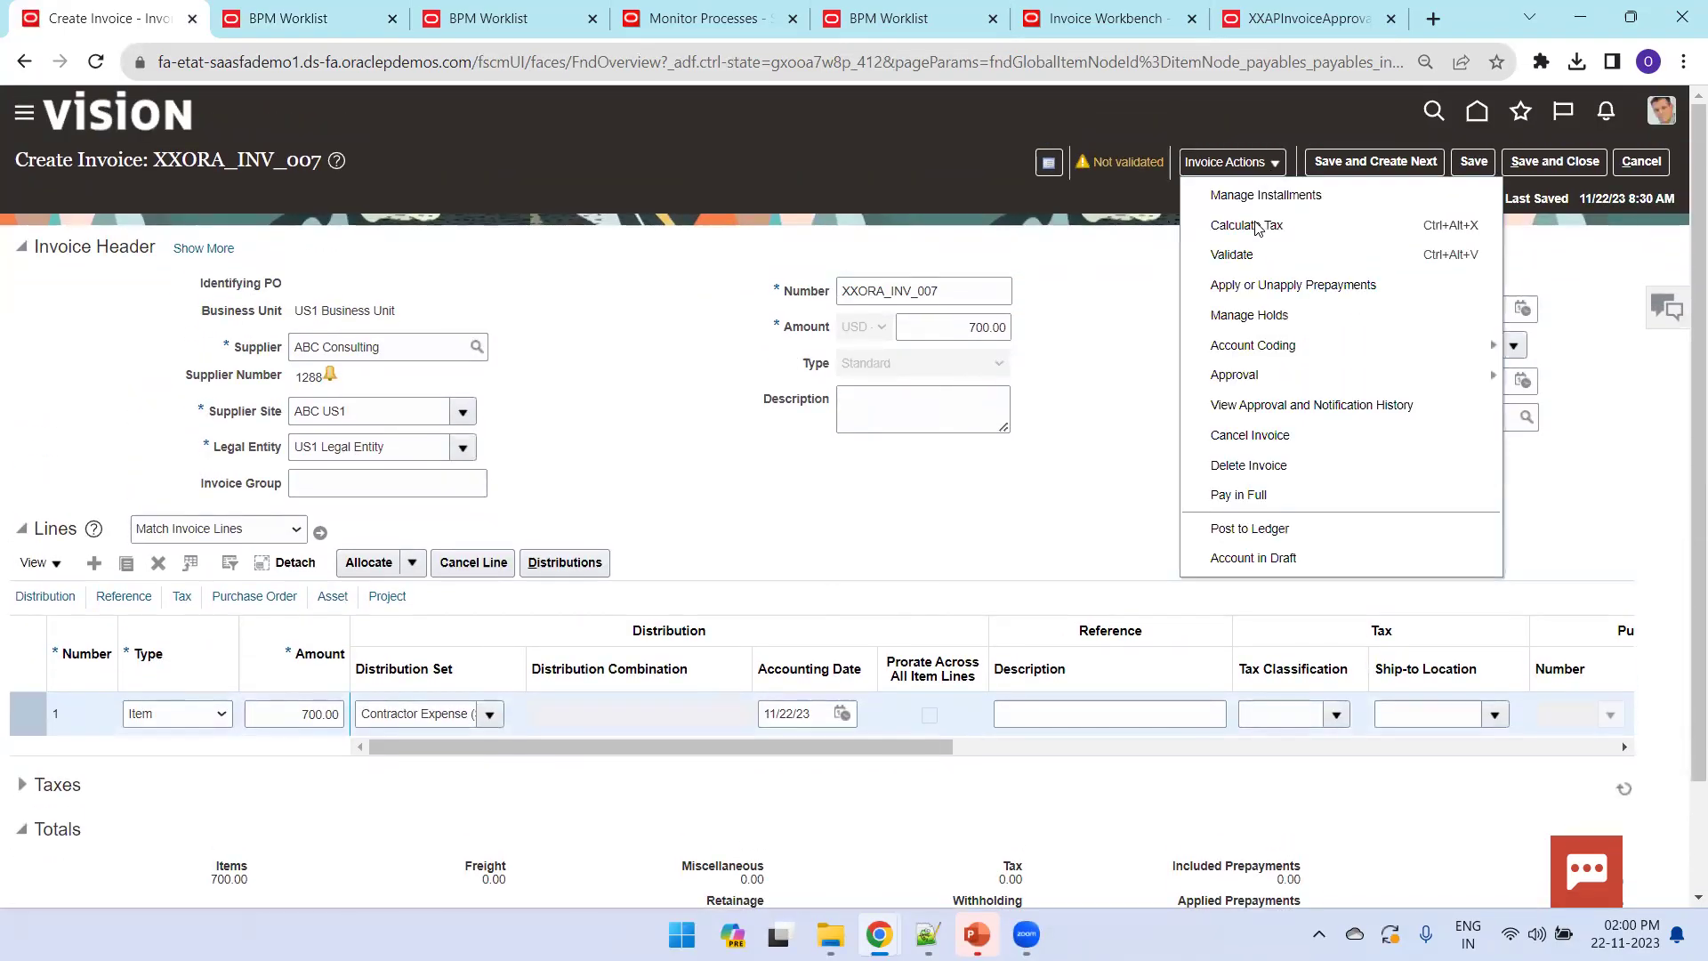
left_click(1230, 255)
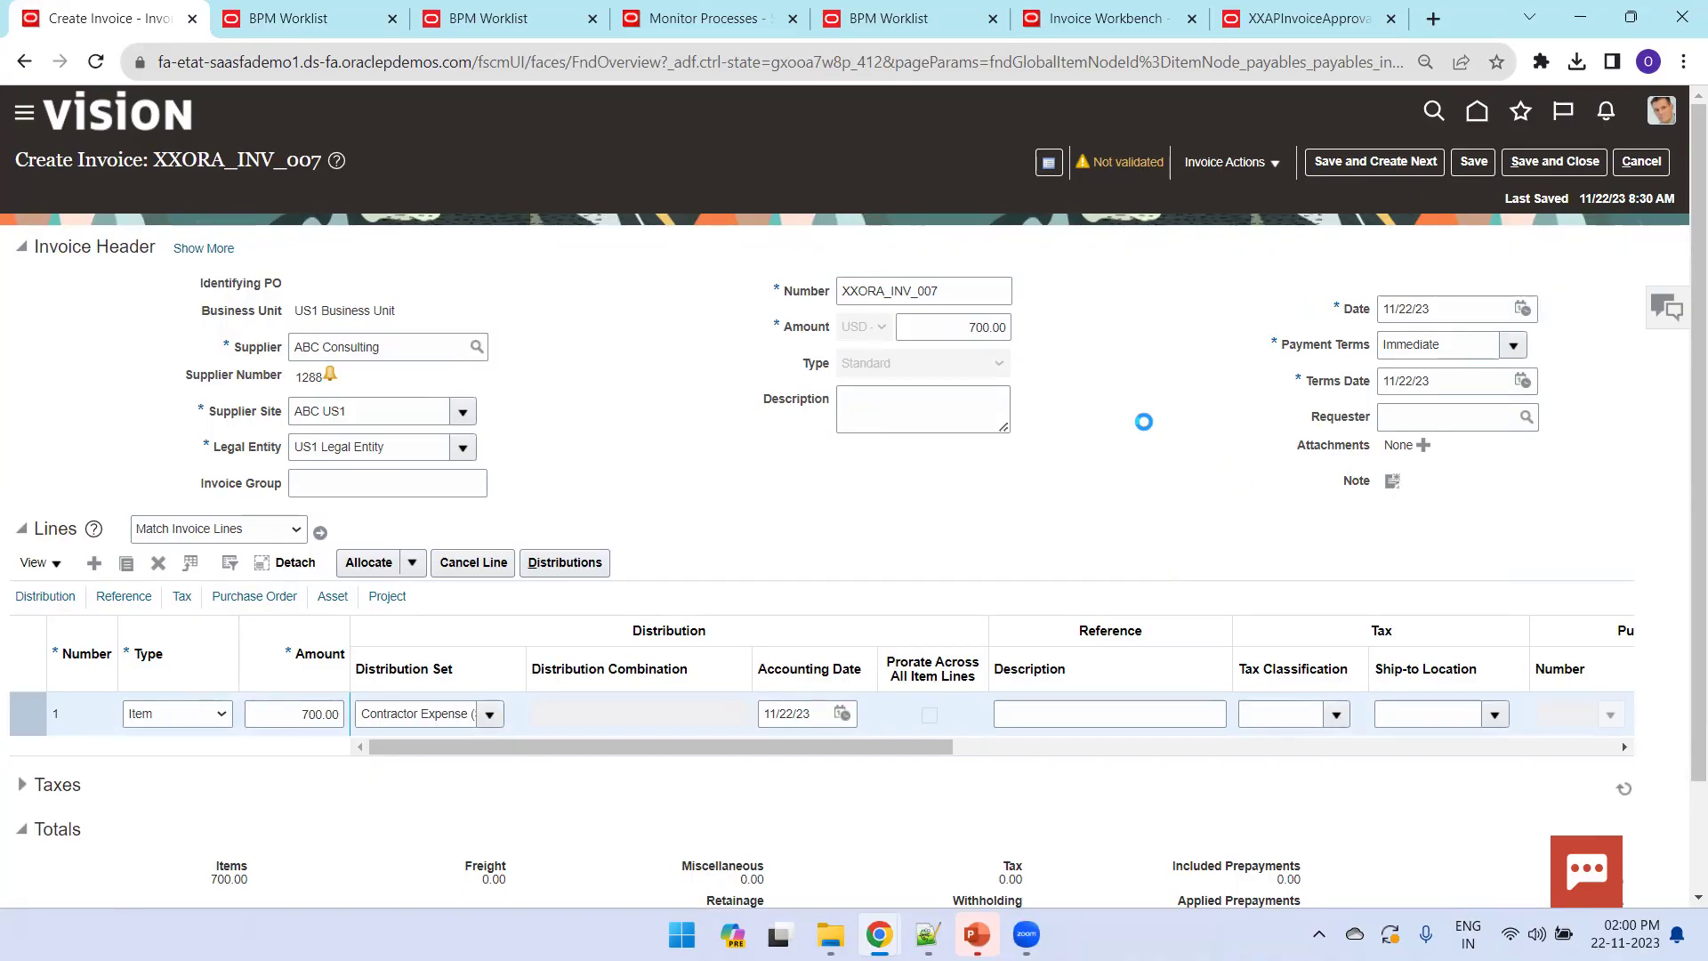
scroll(1143, 422, "down", 3)
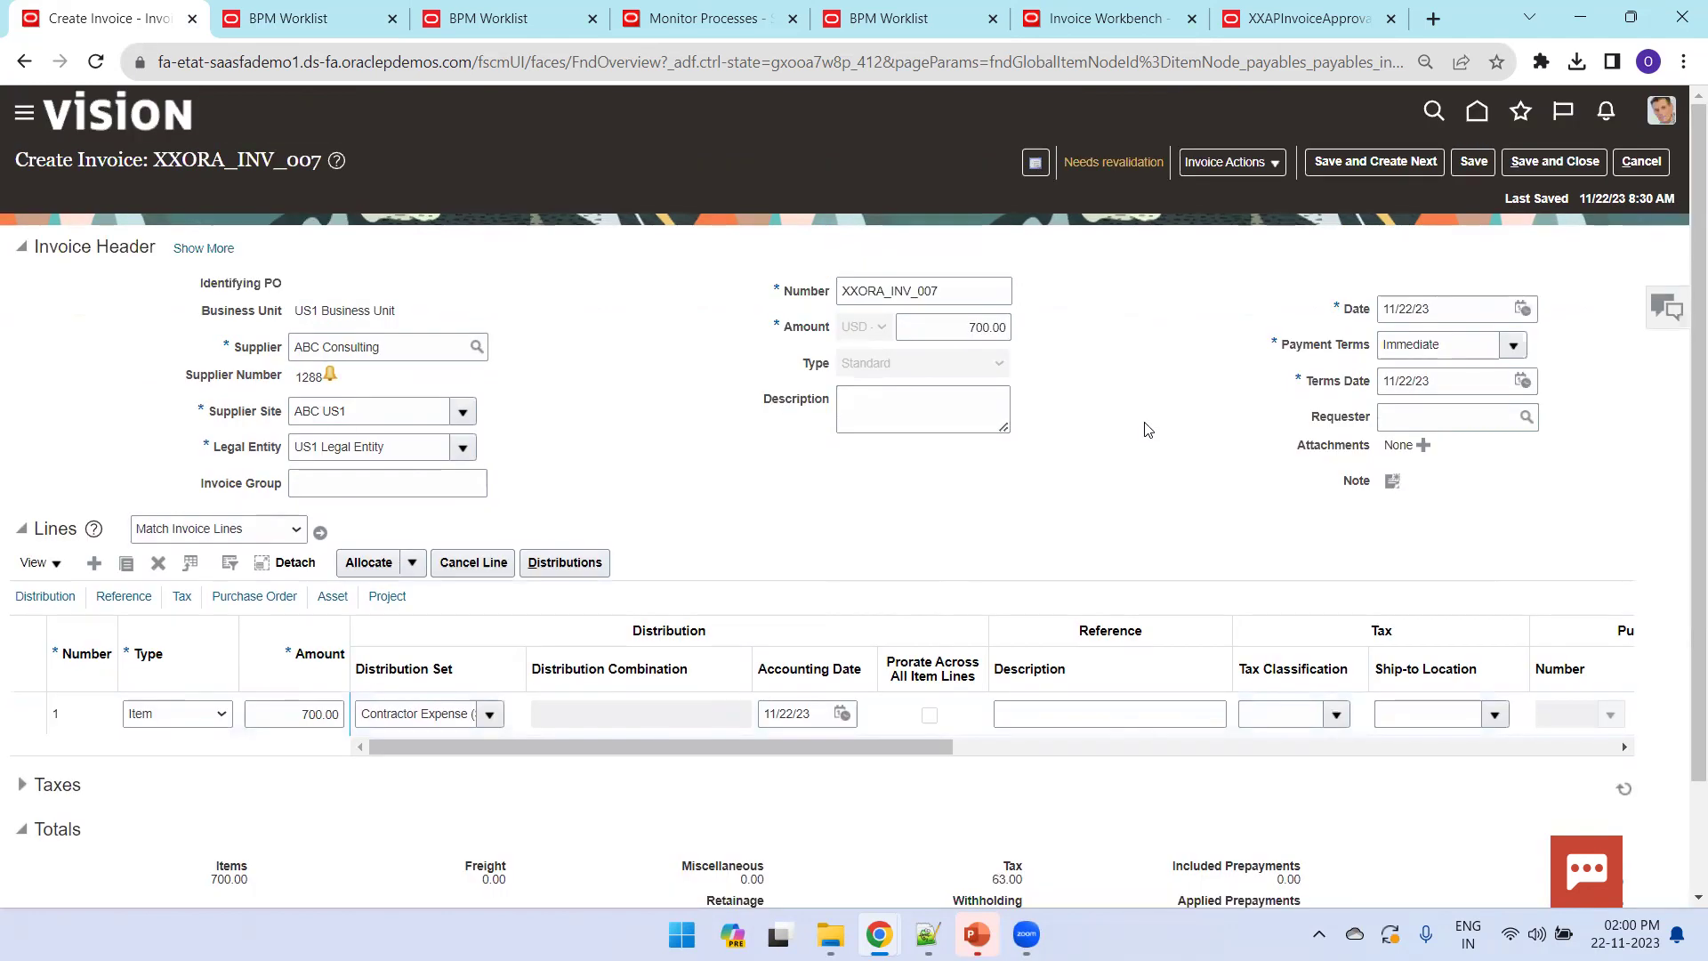
Step: Set the invoice header amount to 763, save, and validate the invoice again
scroll(1144, 431, "up", 3)
left_click(1003, 327)
type("7")
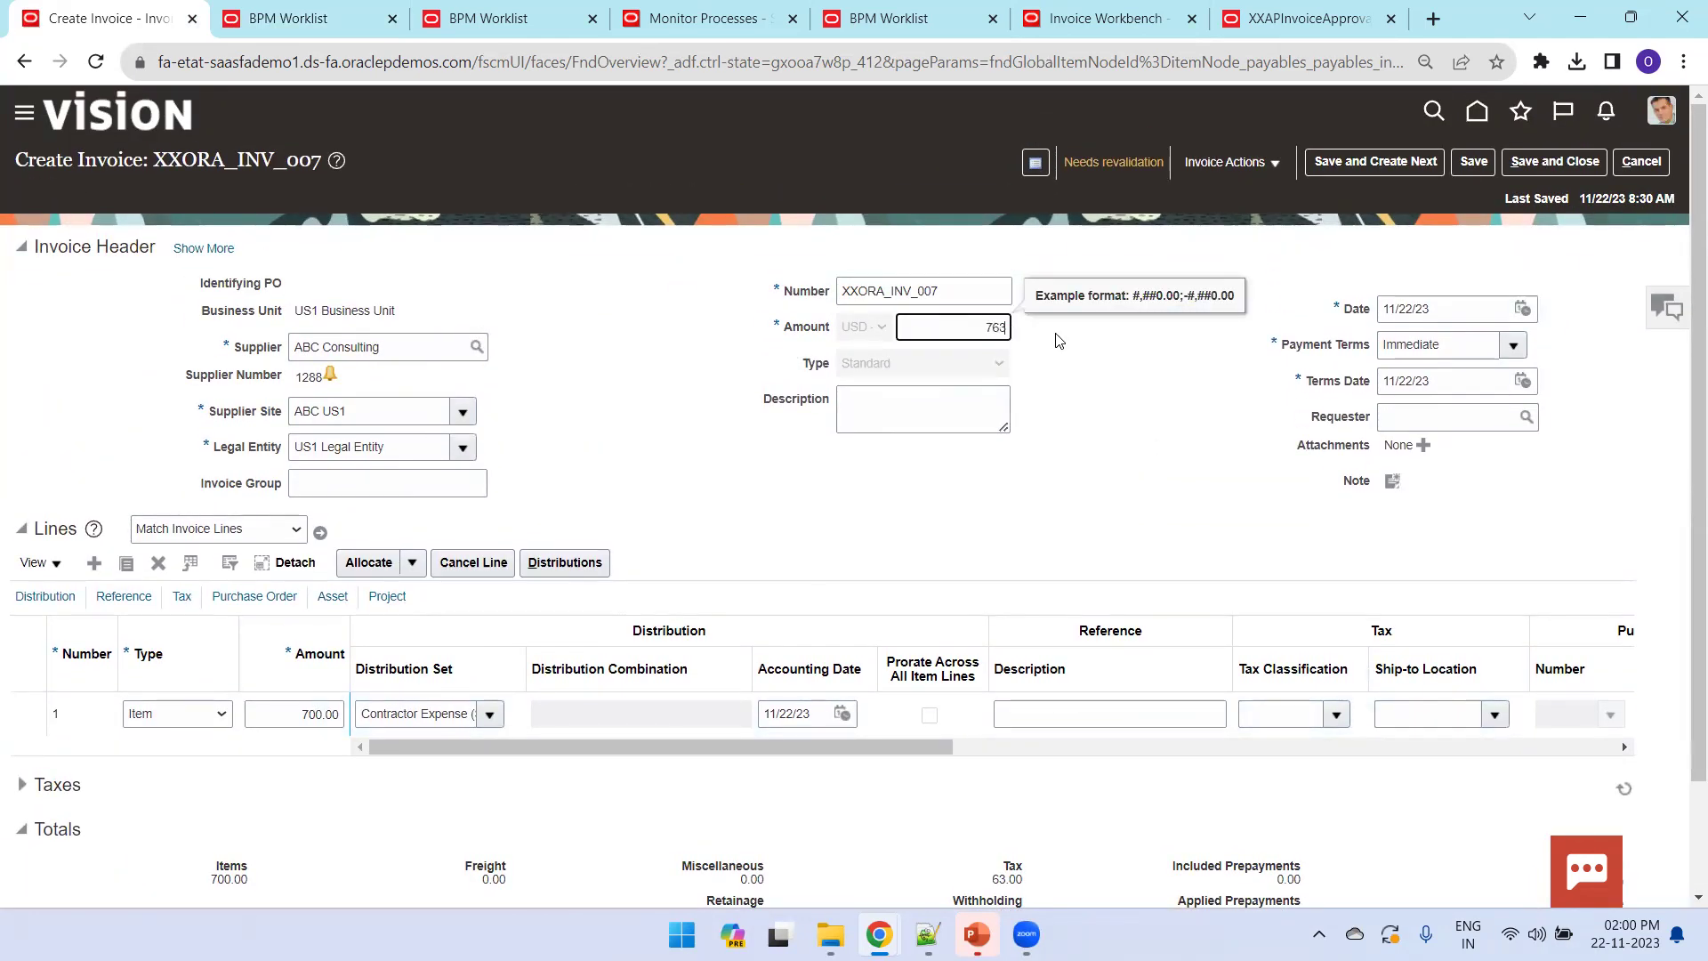
type("63")
left_click(1058, 341)
left_click(1472, 162)
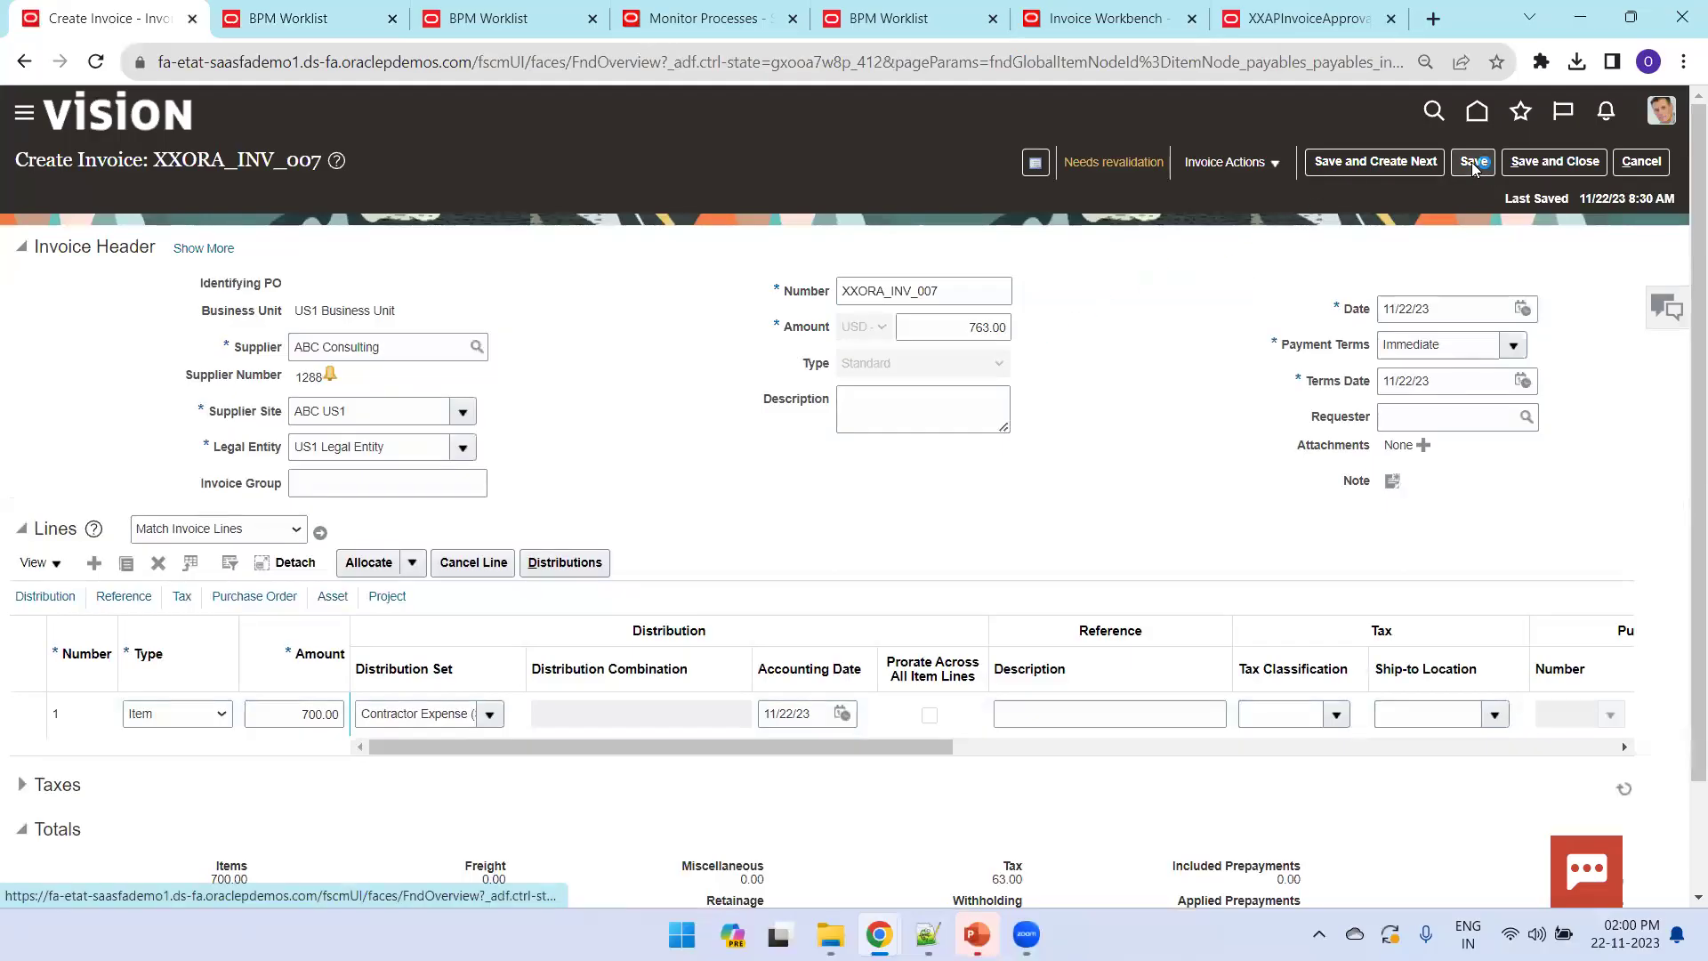
left_click(1262, 169)
left_click(1246, 250)
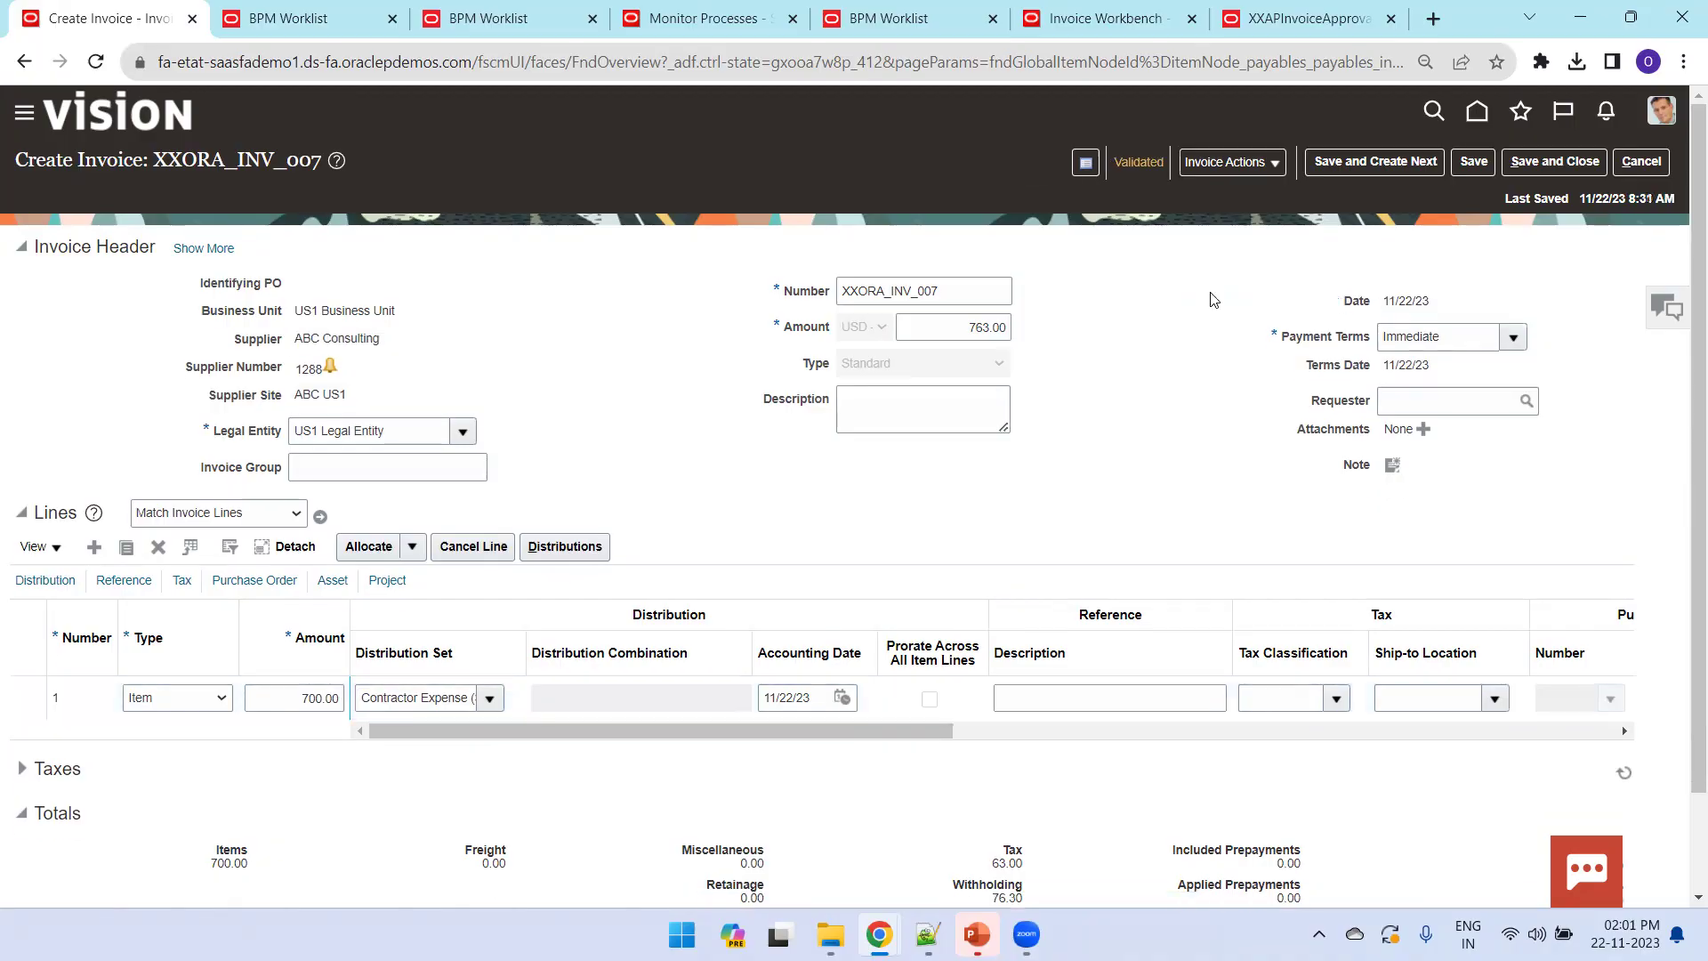
Step: View the invoice's approval and notification history and close it
left_click(1257, 172)
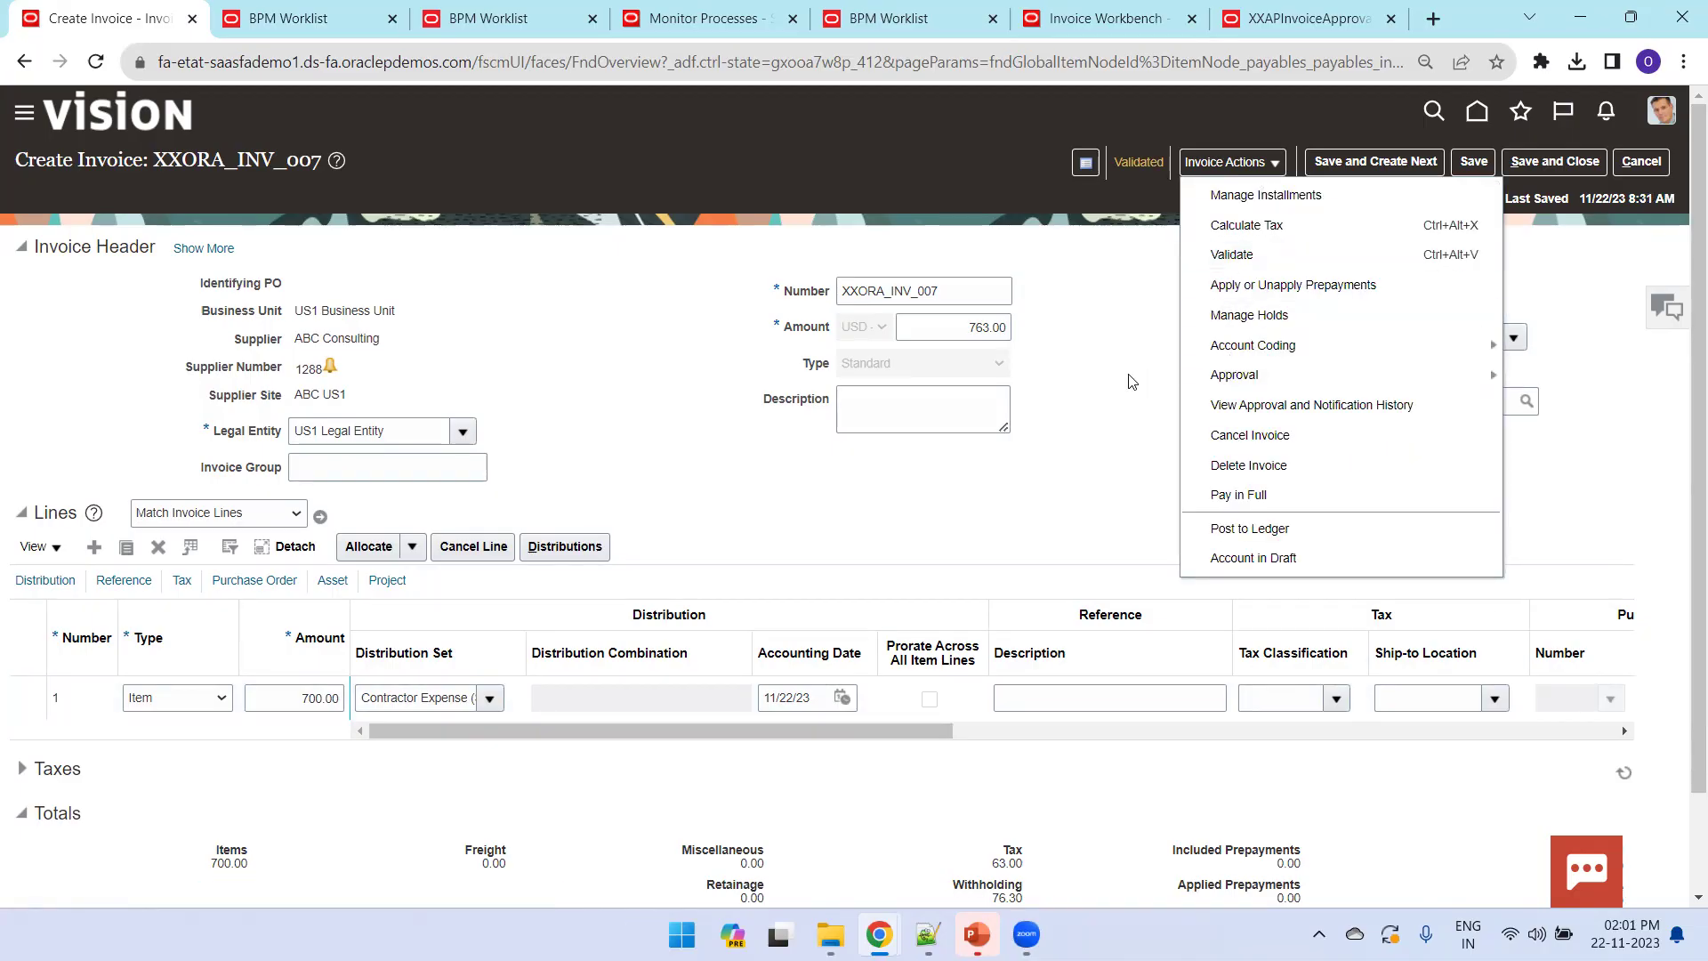
left_click(1272, 408)
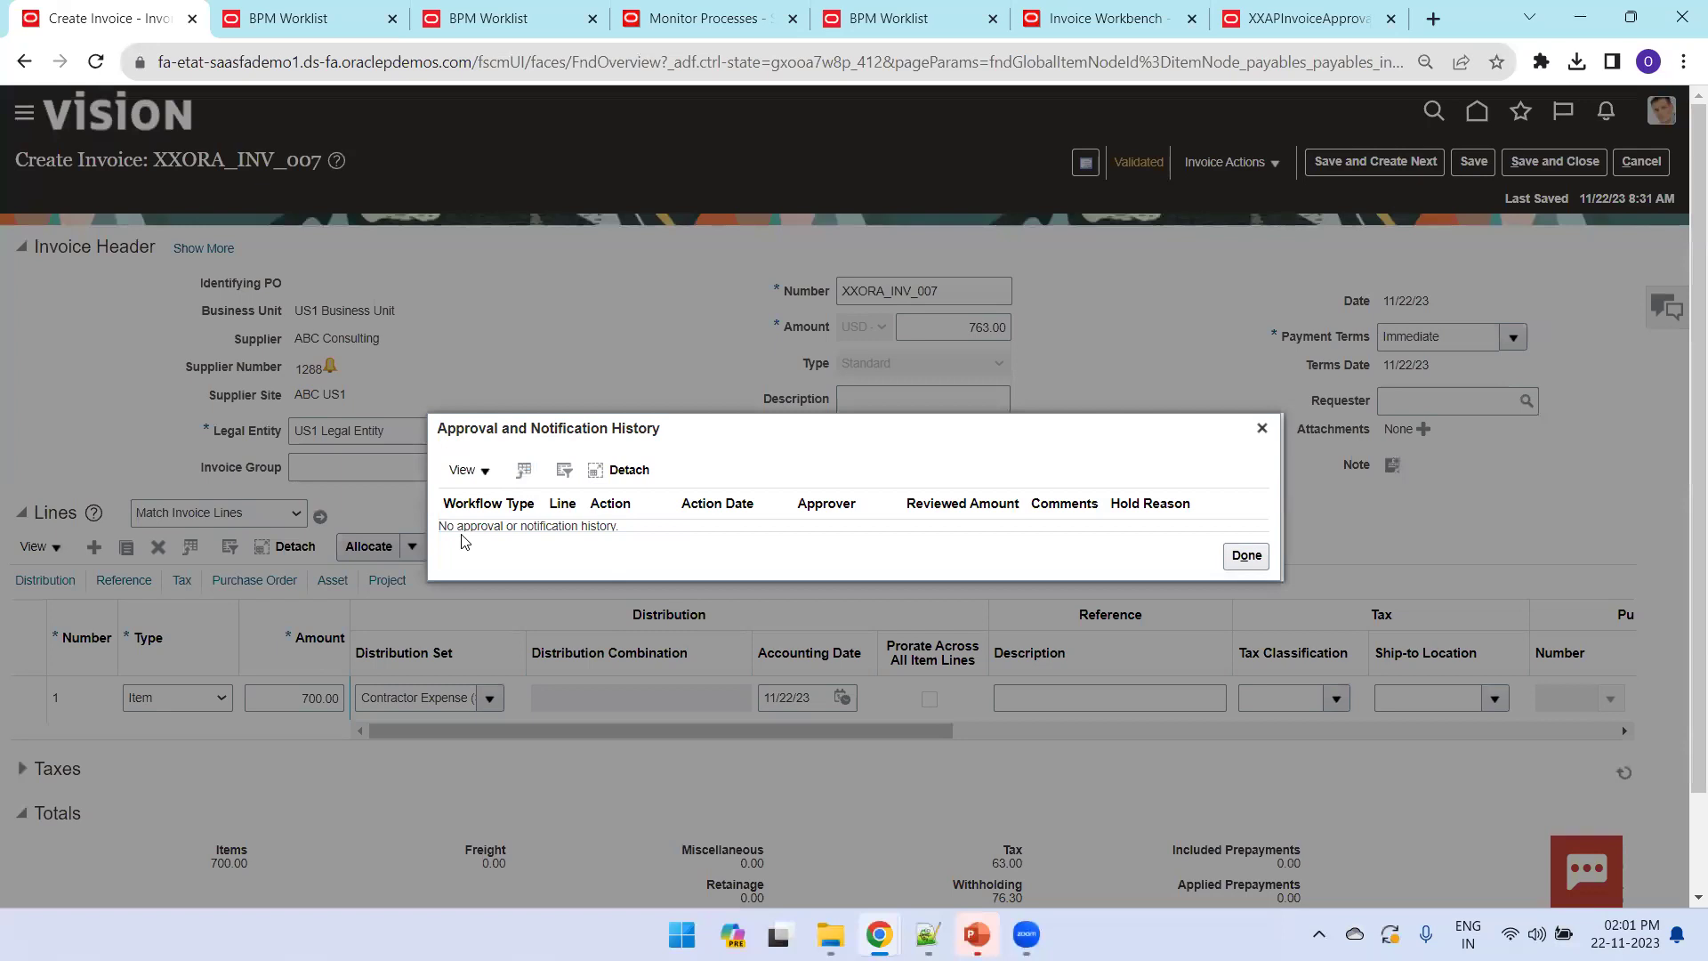
left_click(1245, 555)
Step: Initiate the approval of the invoice
left_click(1274, 167)
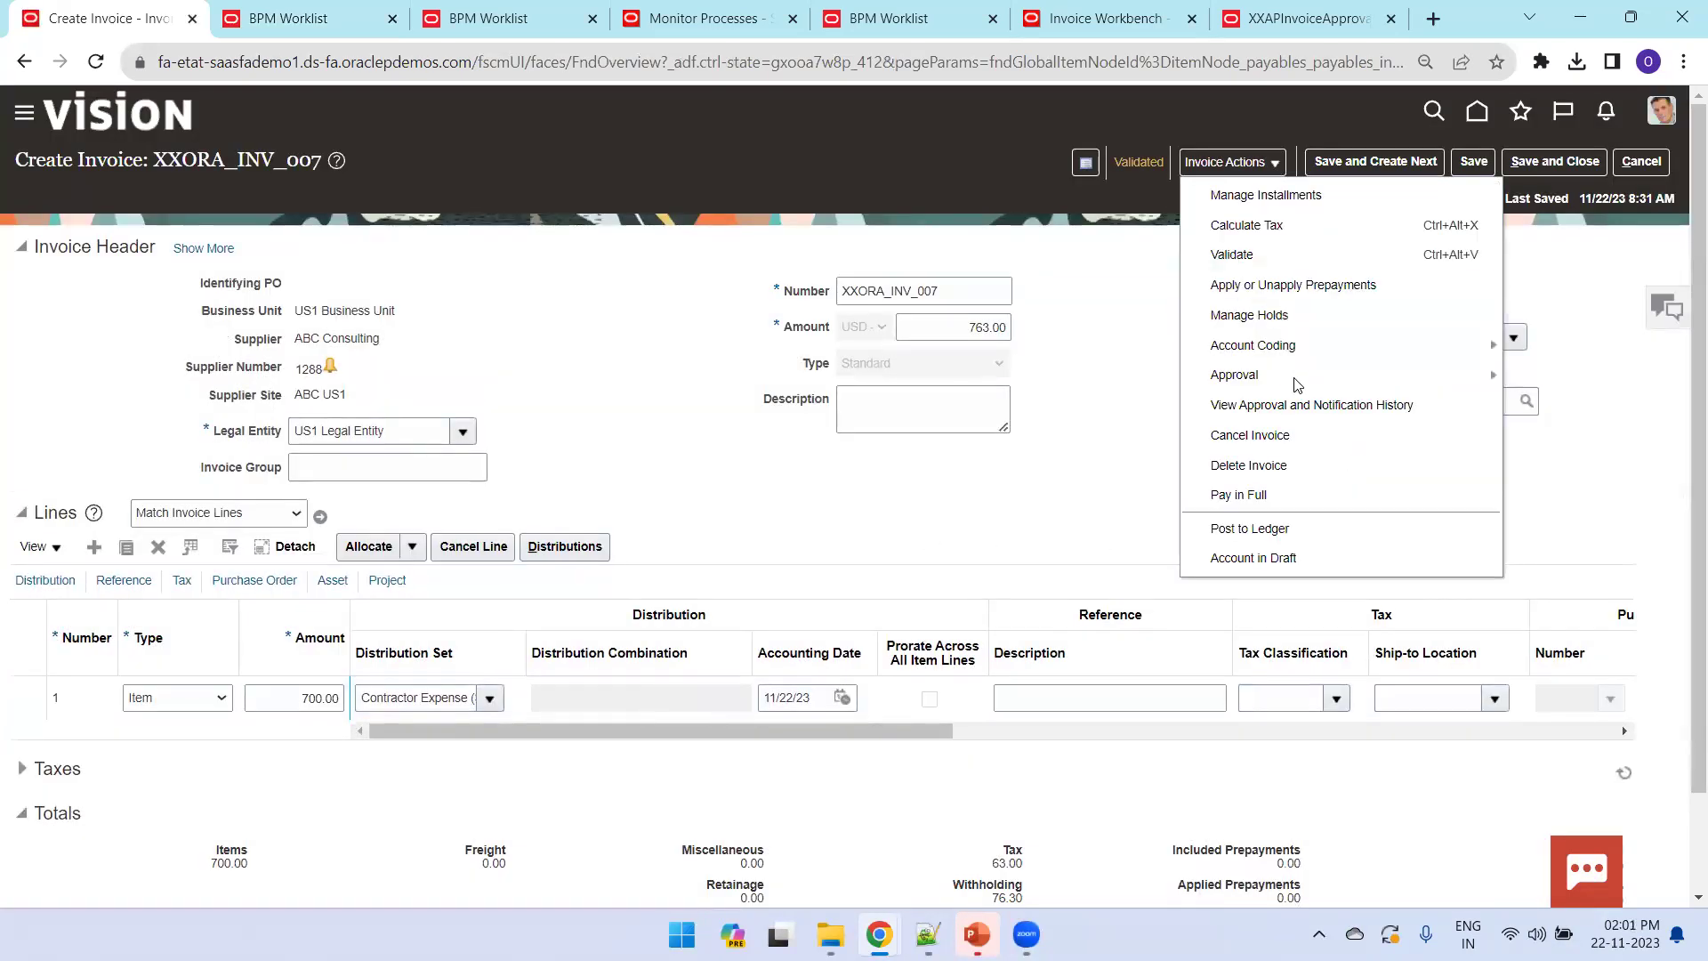
mouse_move(1263, 385)
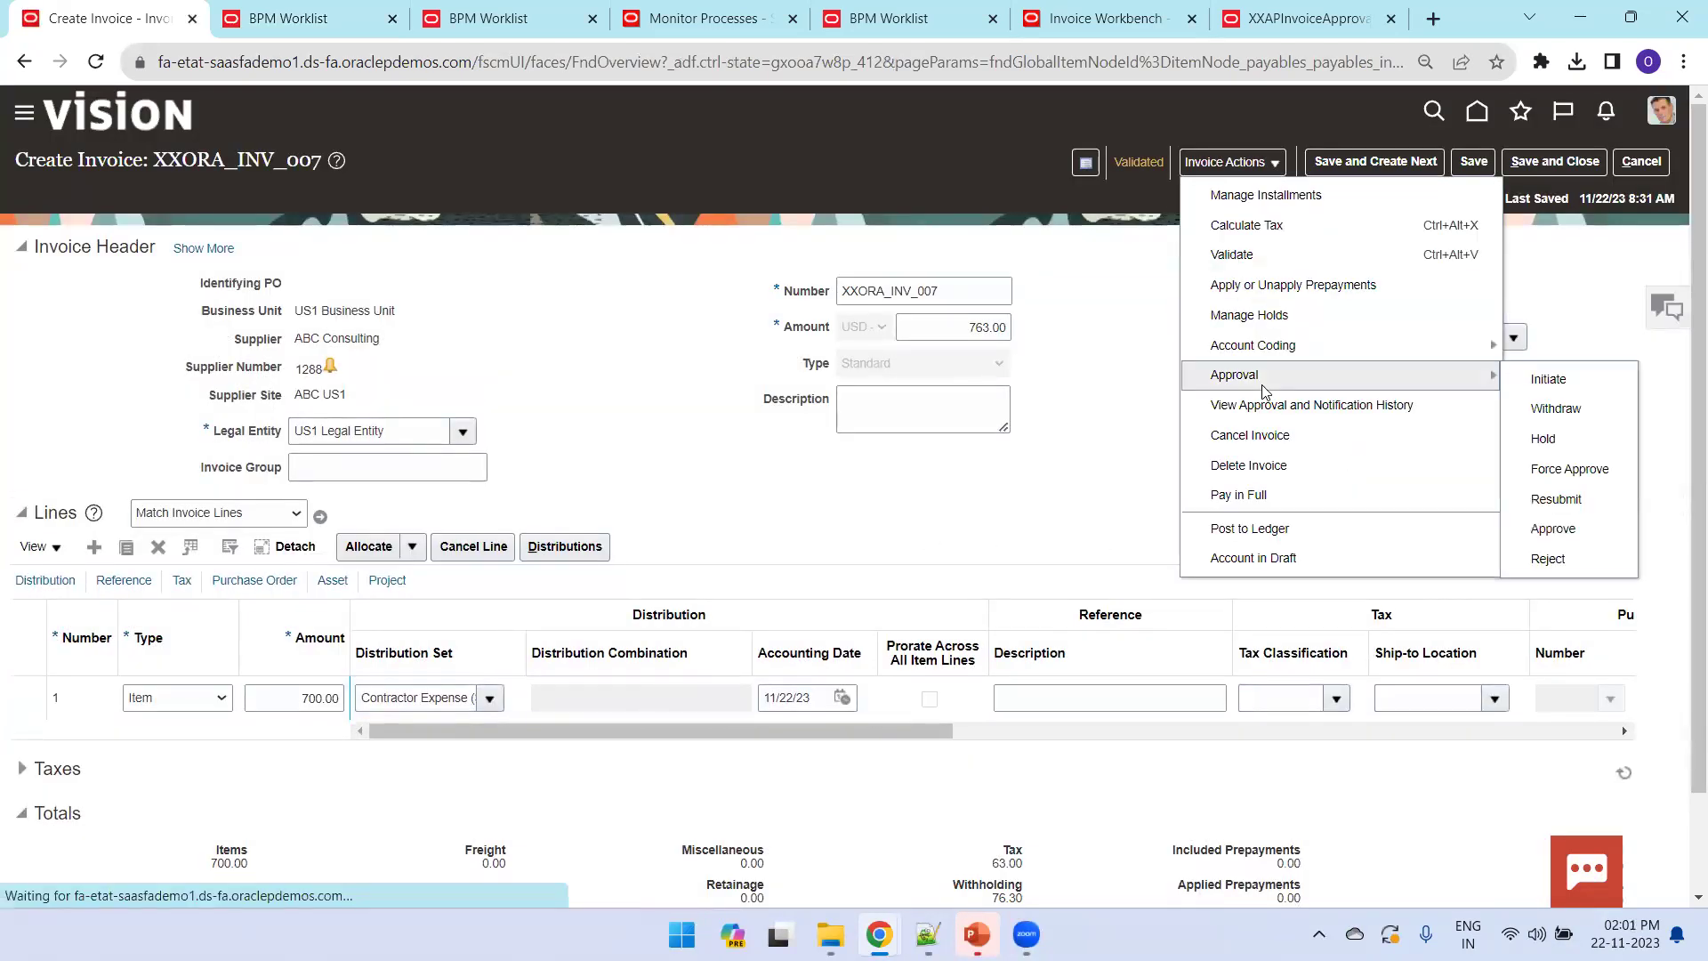
left_click(1545, 380)
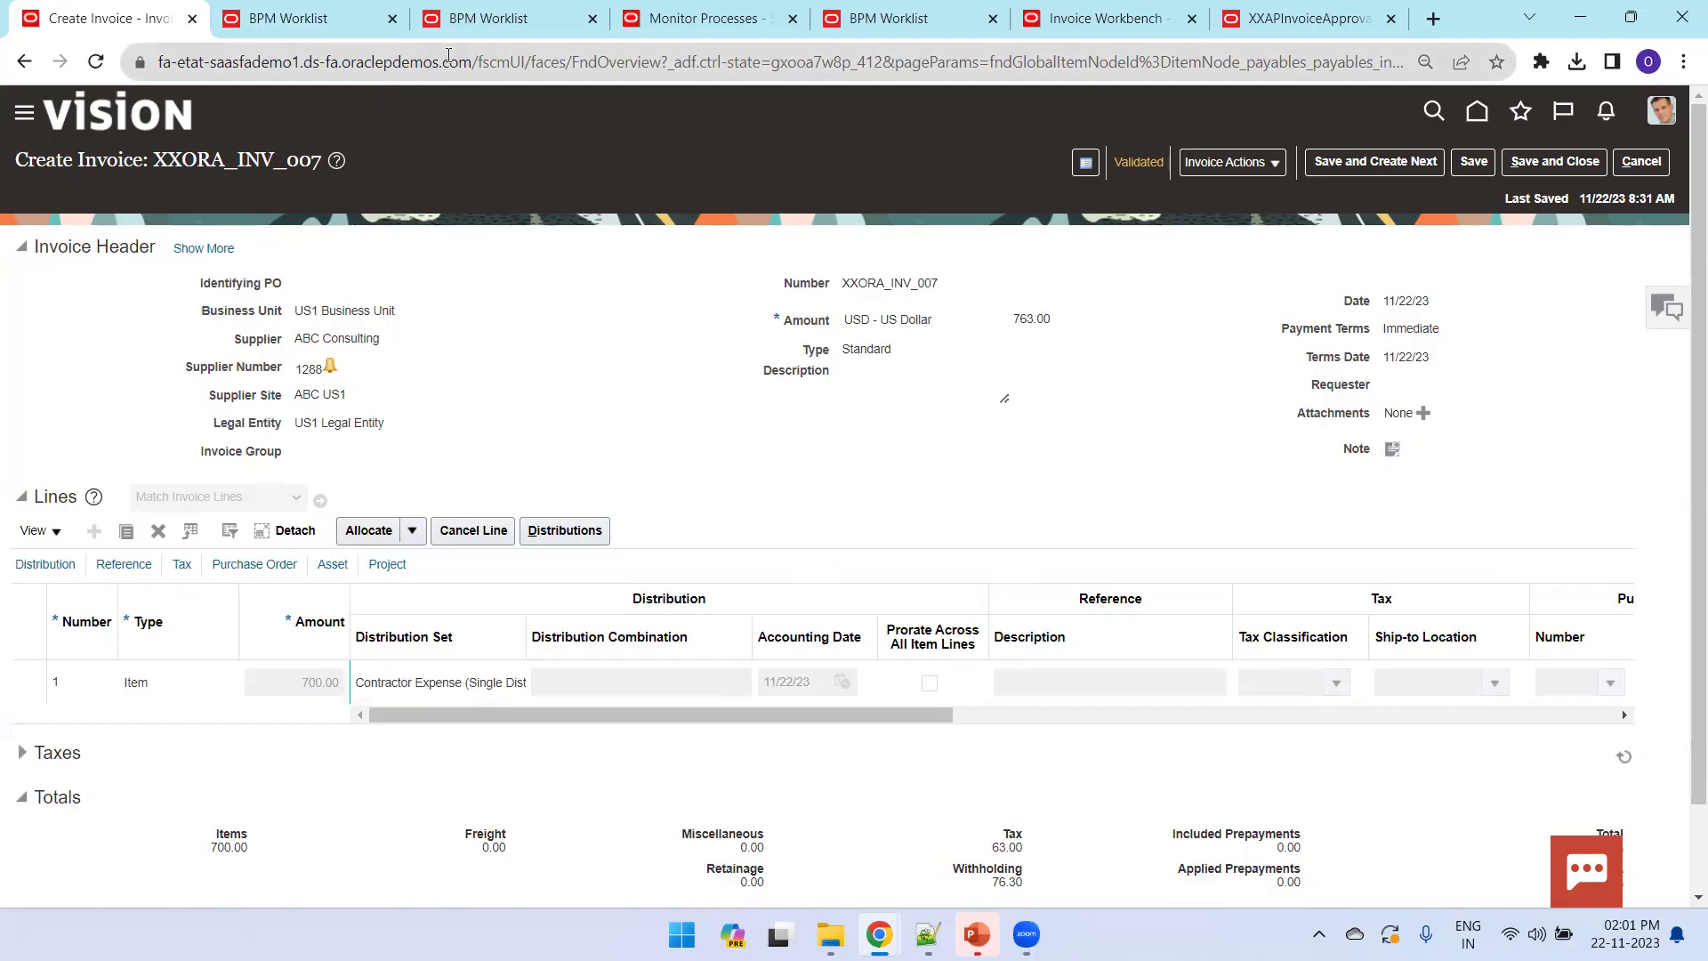
Step: Open the Transaction Console from the scheduled processes page and end the chat conversation
left_click(666, 25)
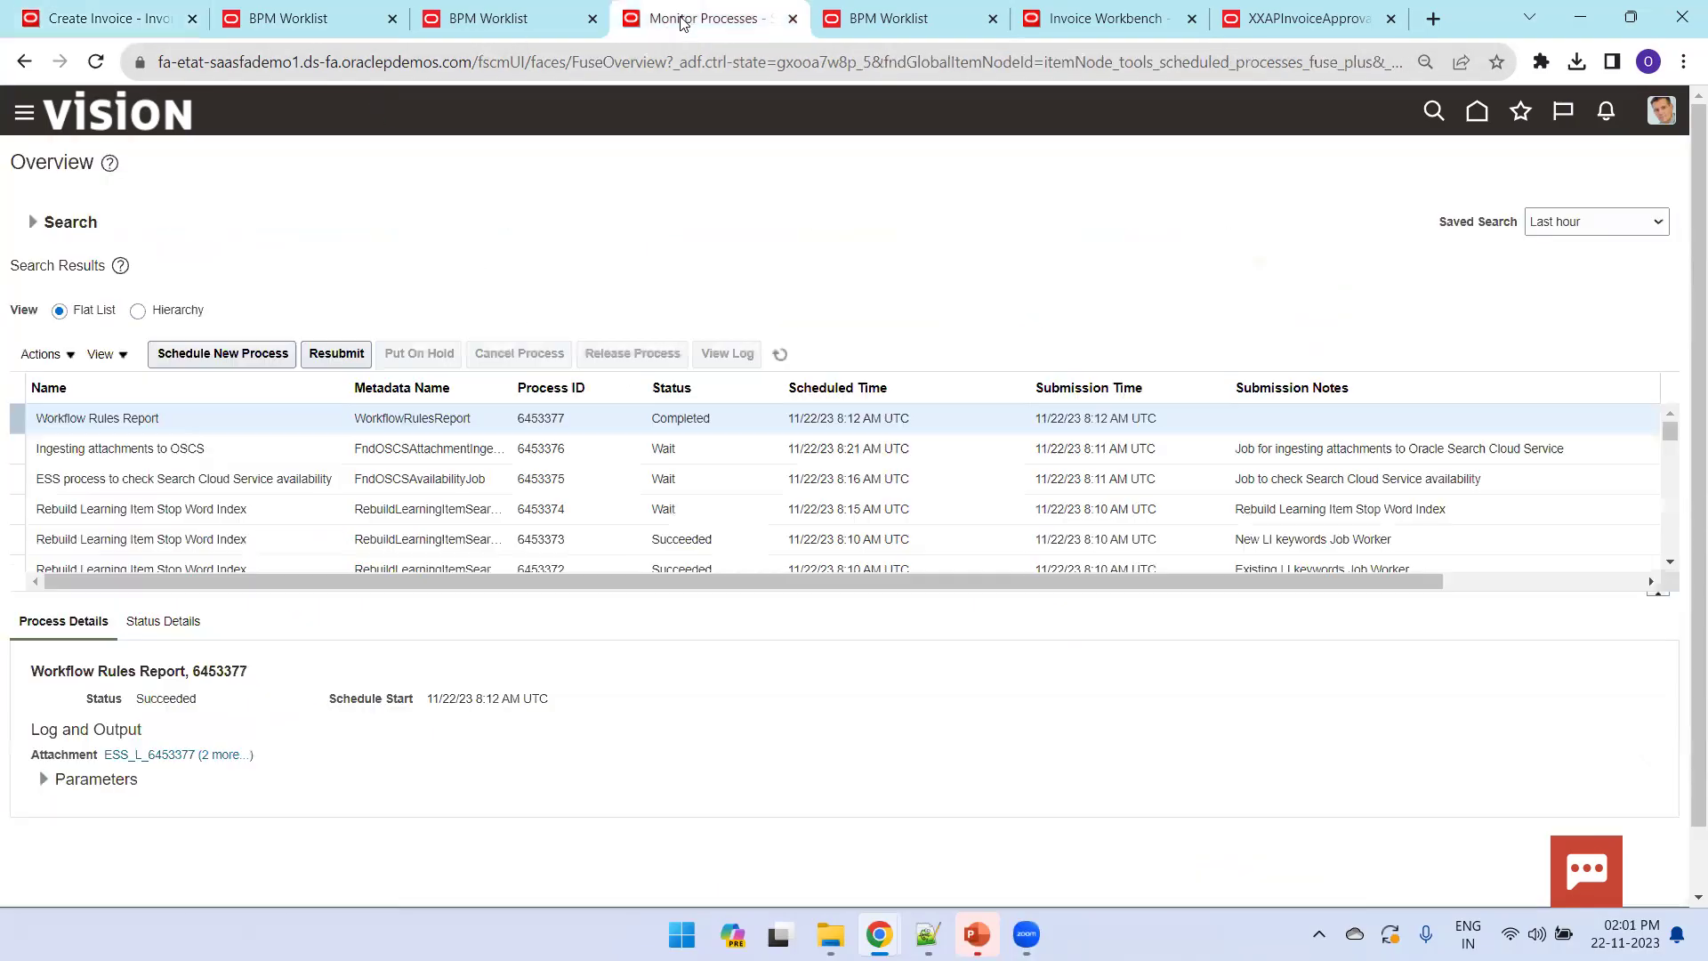
left_click(22, 123)
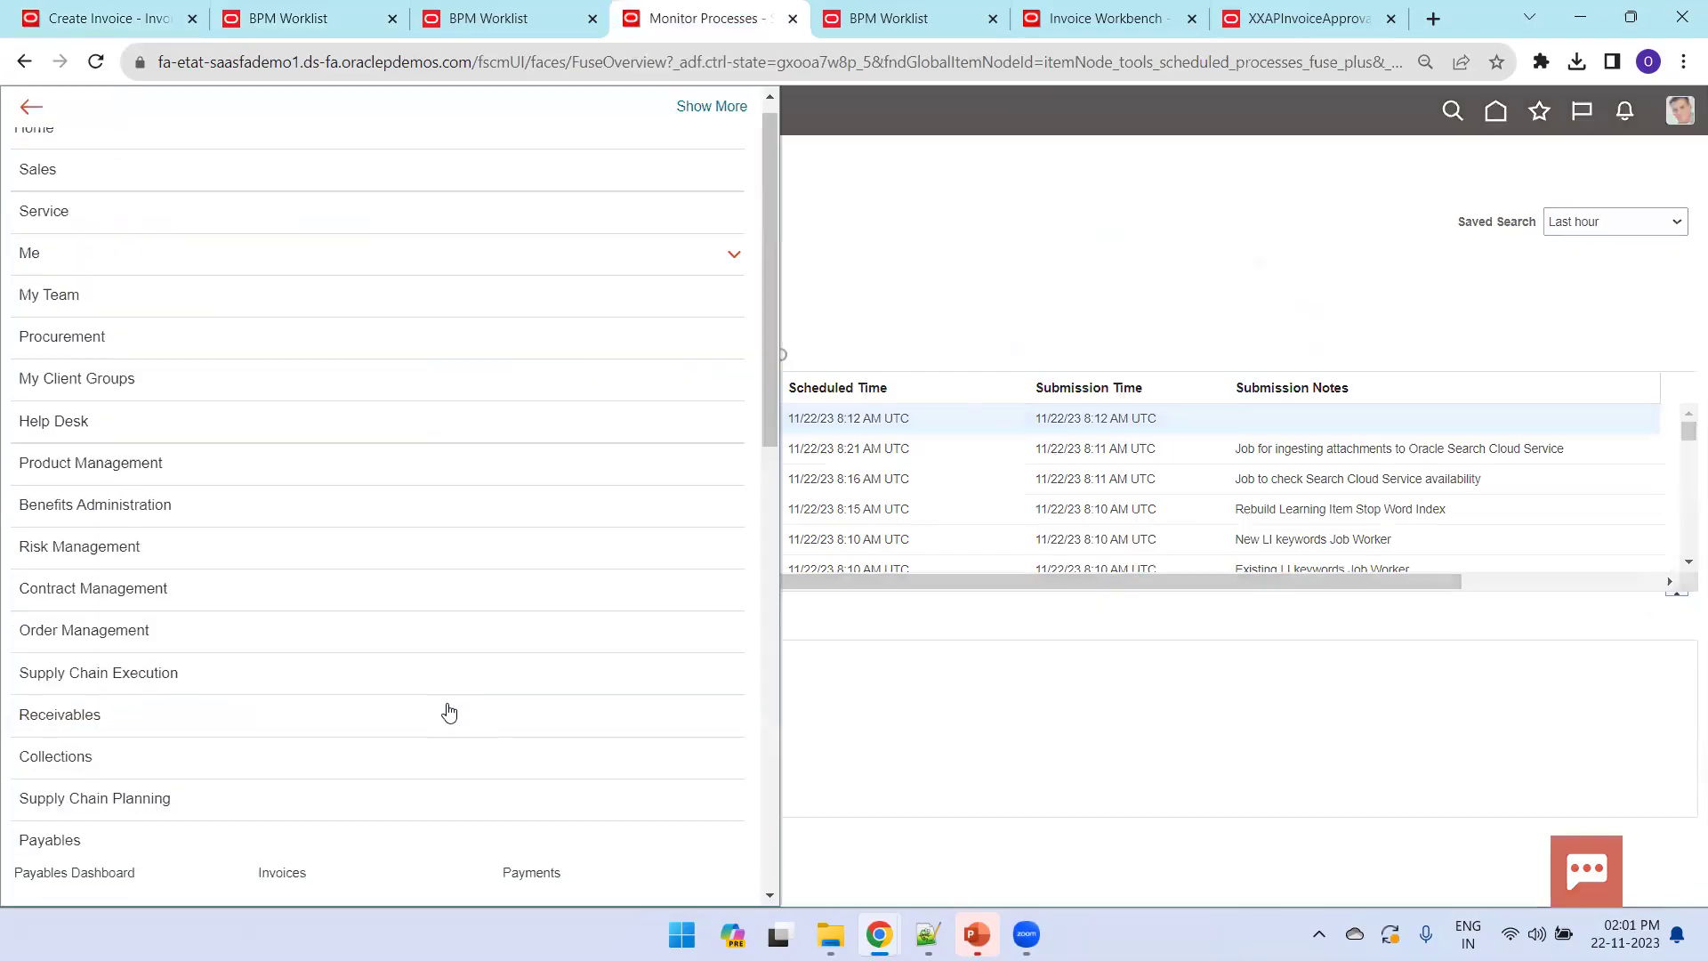
scroll(446, 709, "down", 5)
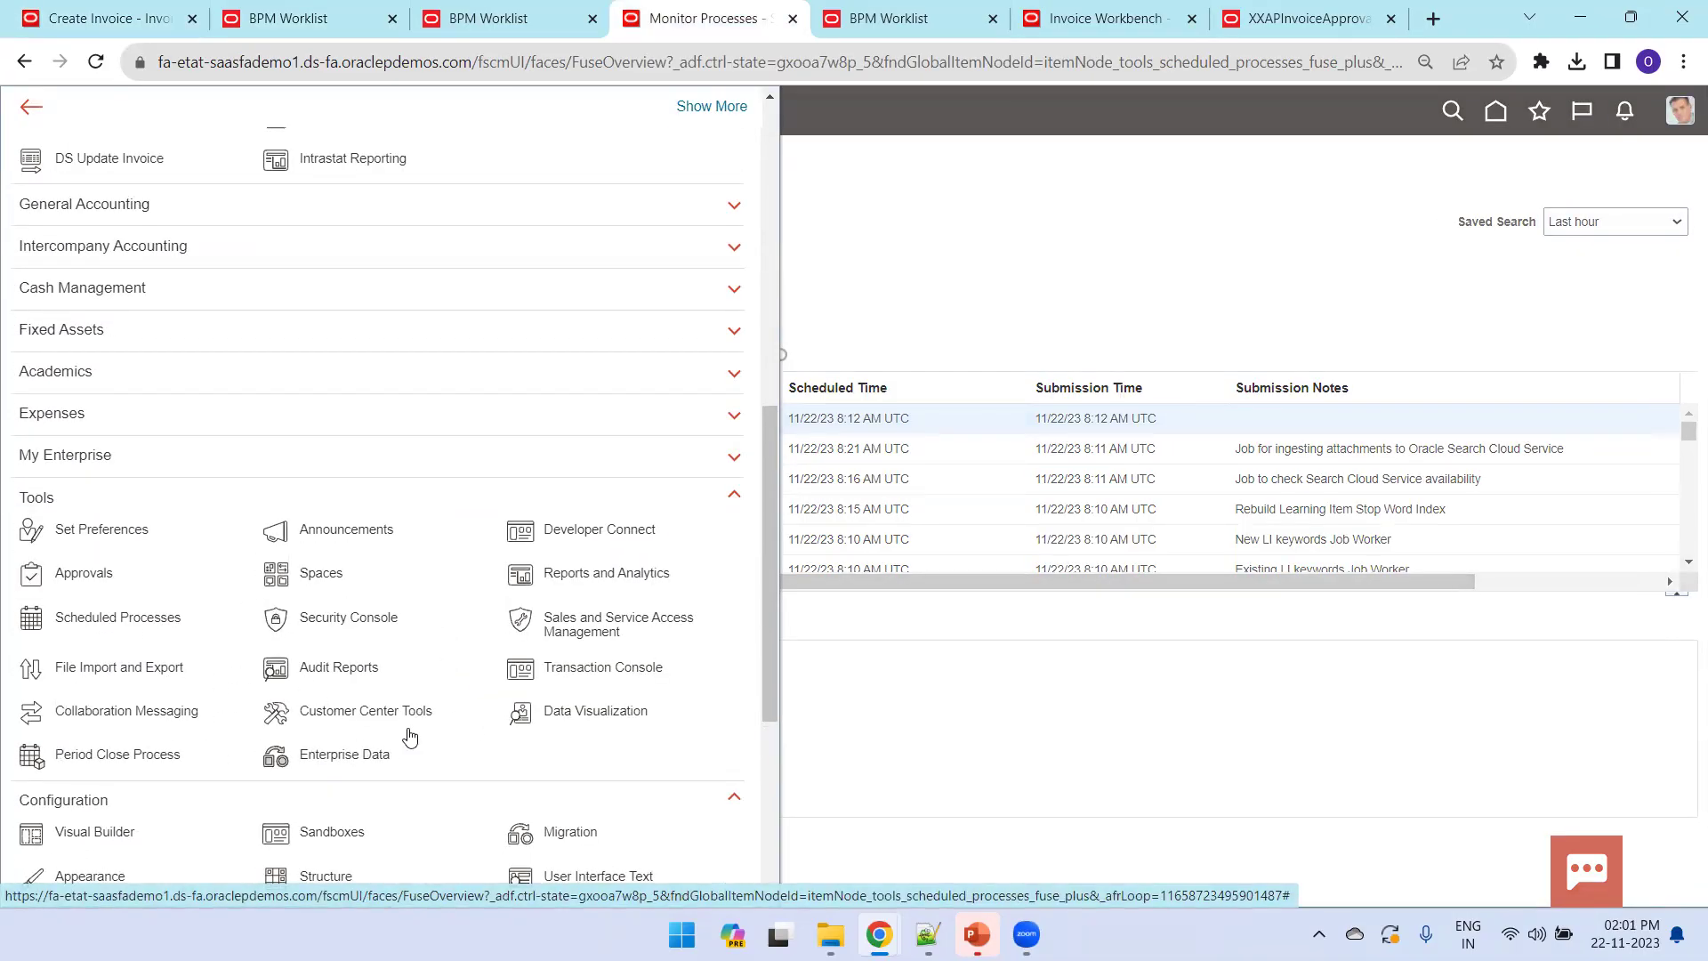
left_click(553, 674)
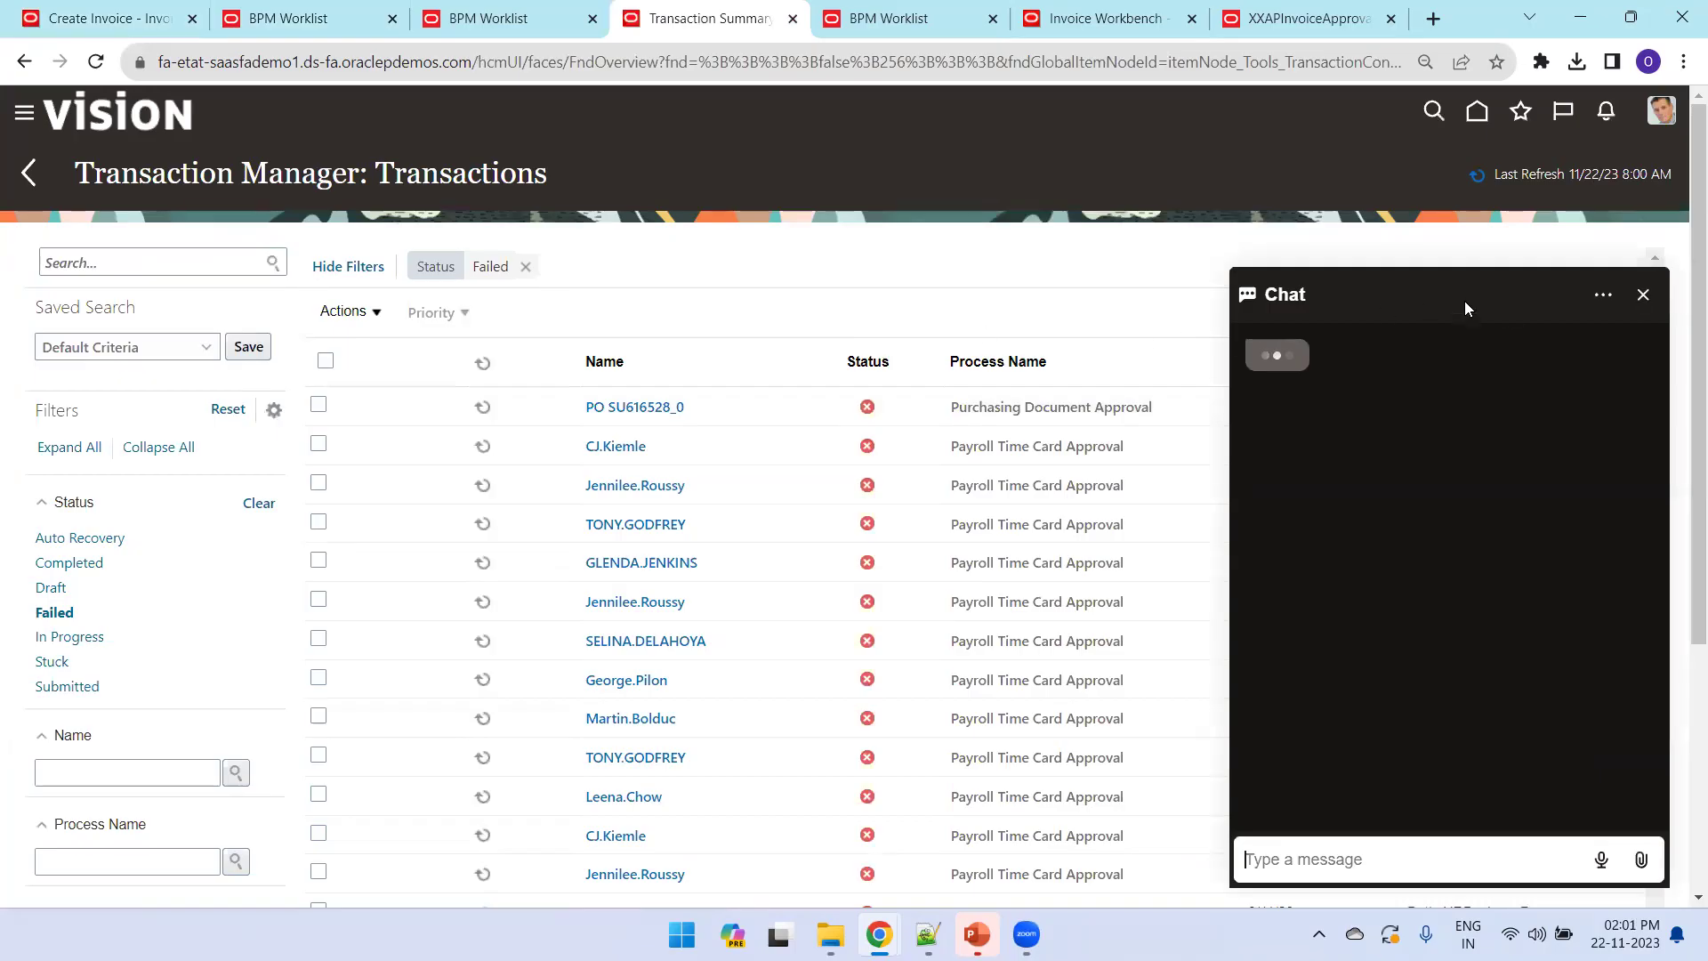
left_click(1644, 301)
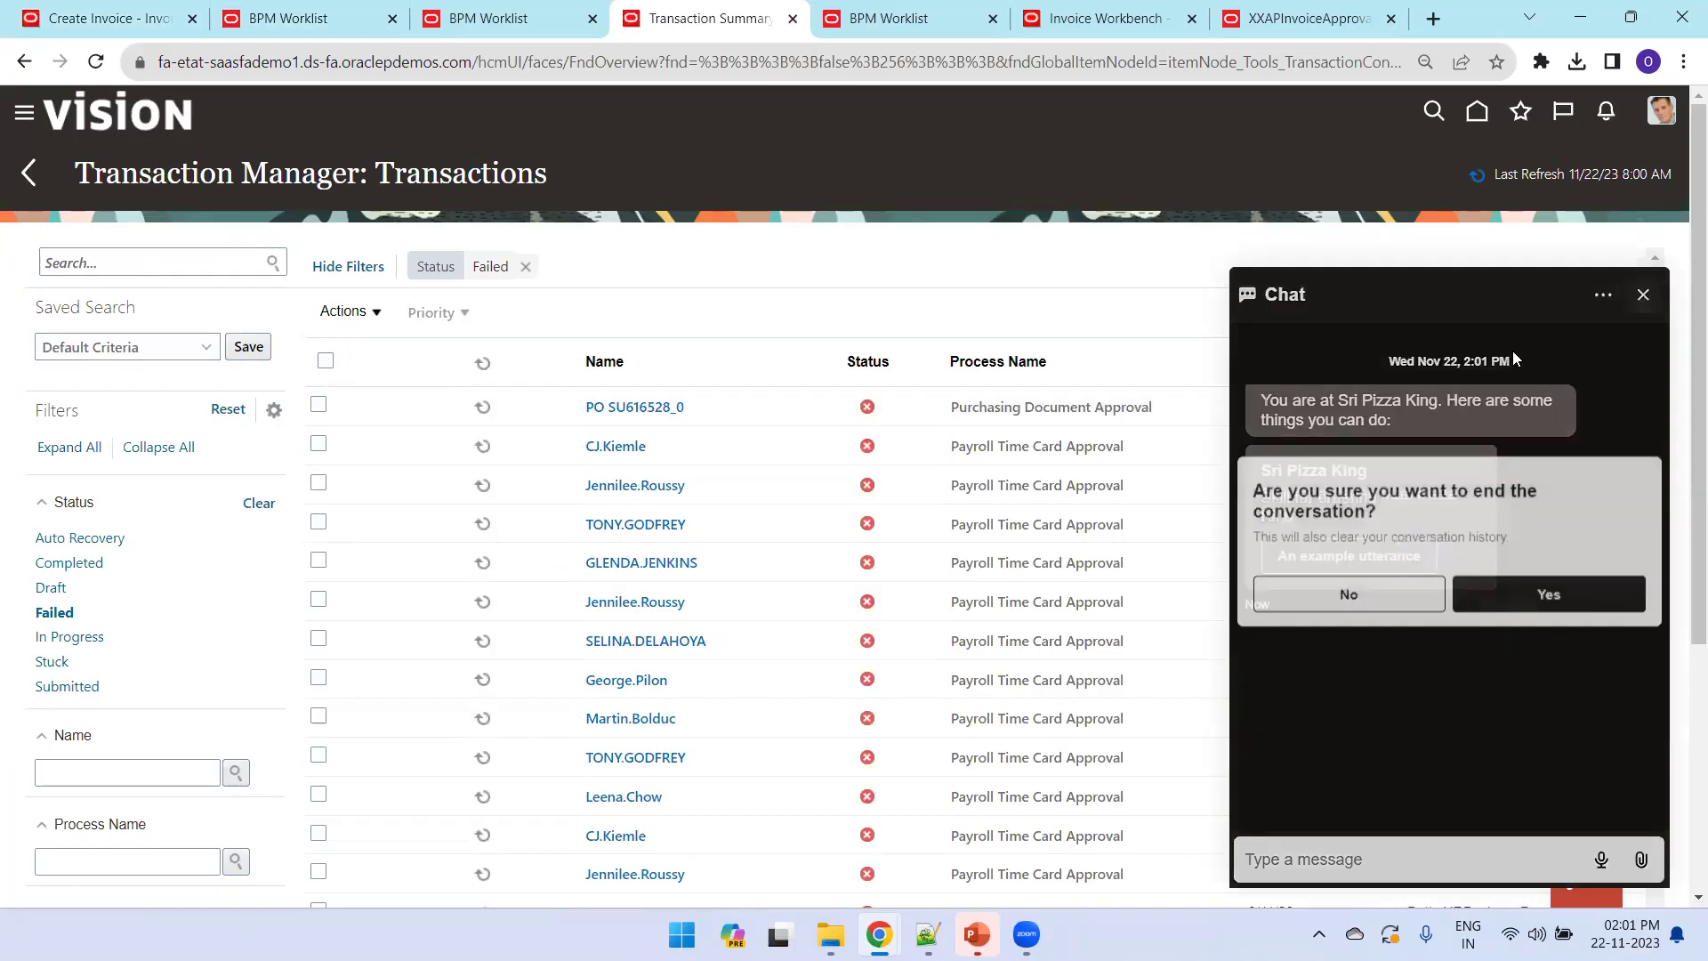
left_click(1468, 596)
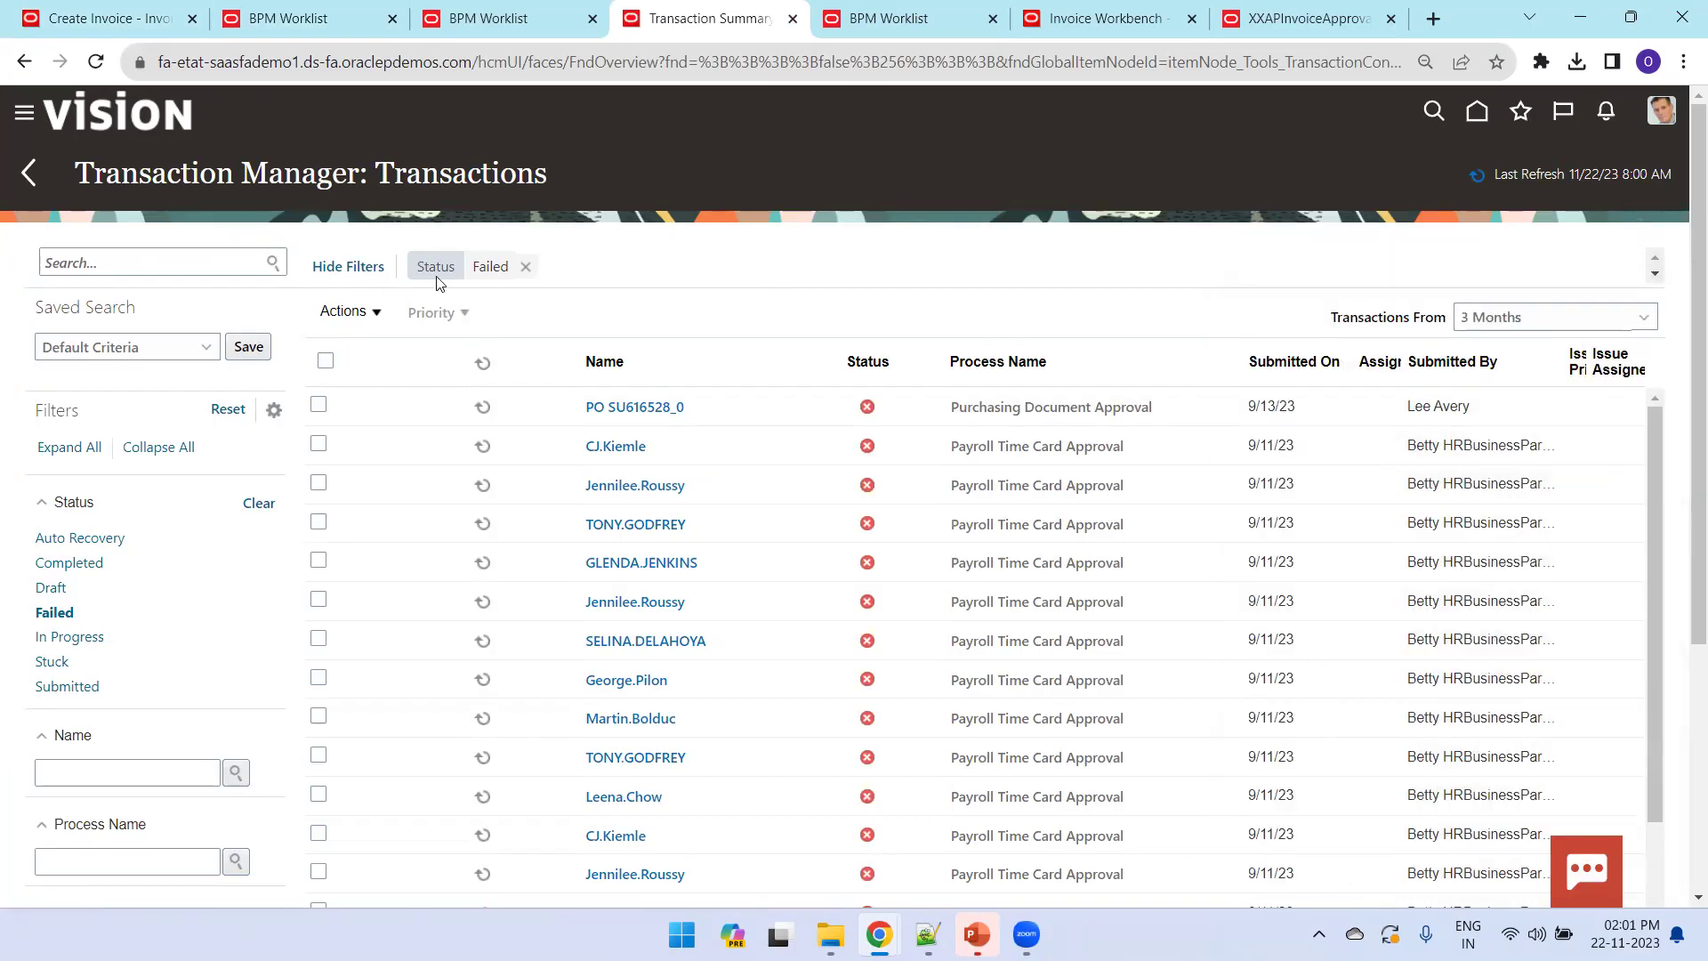
Step: Remove the Failed status filter and open the XXORA_INV_007 invoice approval transaction to examine its approval history
left_click(525, 269)
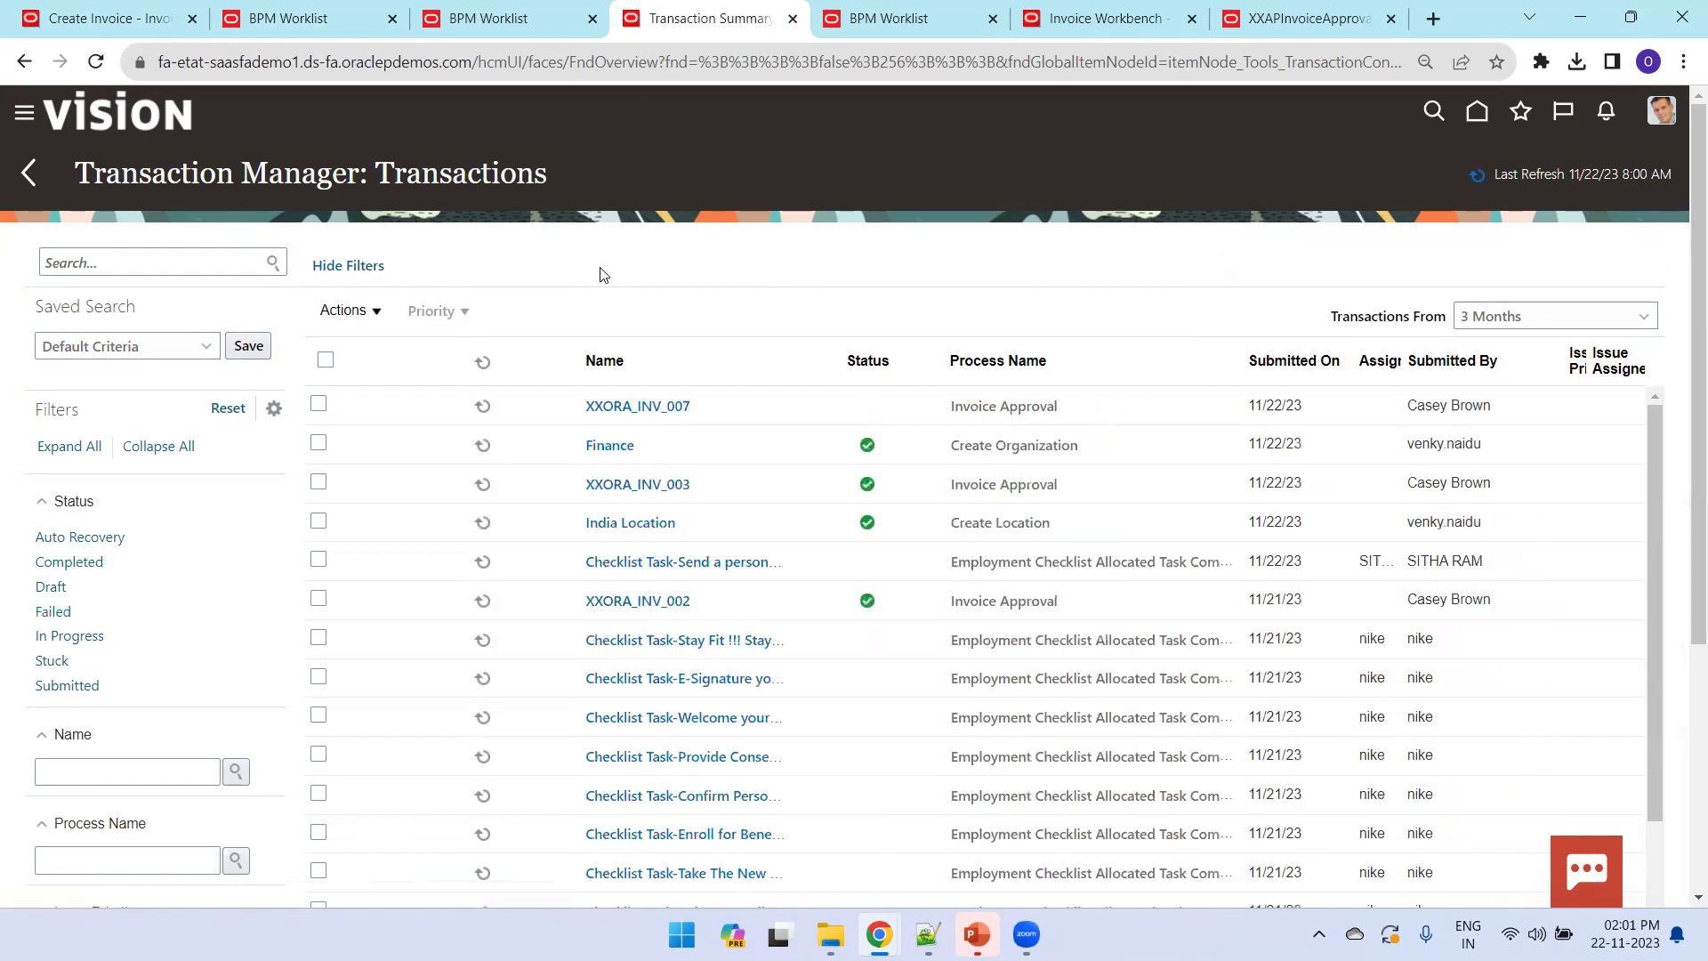
mouse_move(875, 412)
left_click(665, 405)
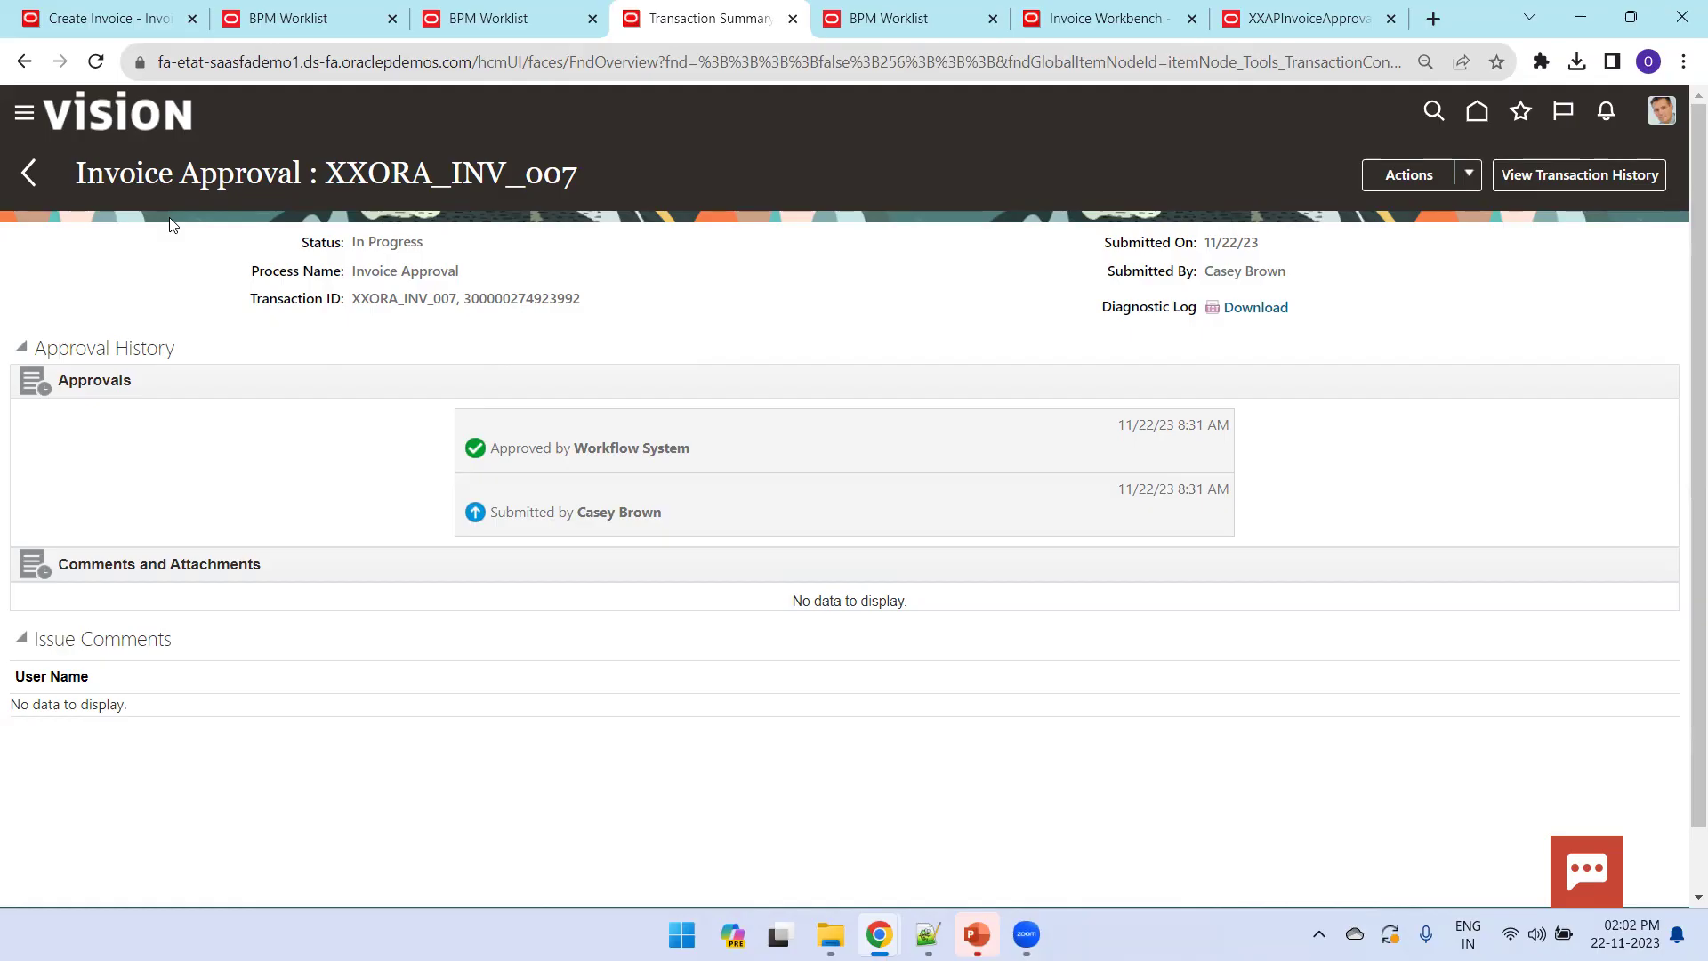
Step: Go back to the transaction list, check the status of XXORA_INV_007, and return to the invoice
left_click(34, 174)
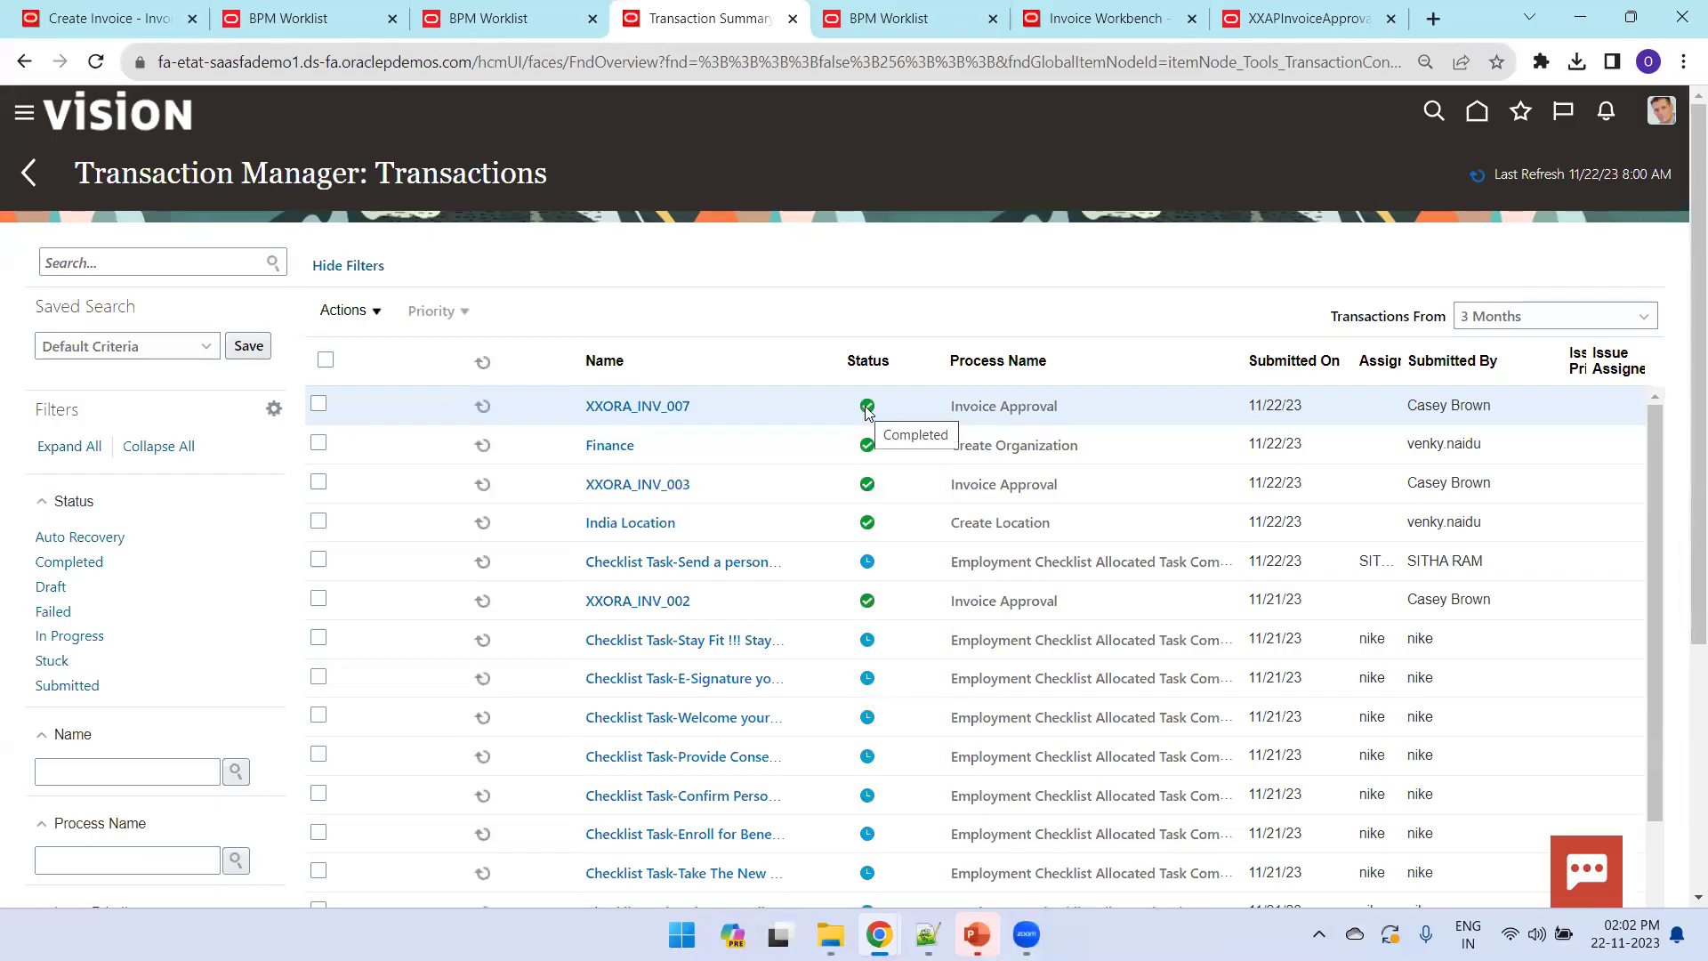
left_click(133, 27)
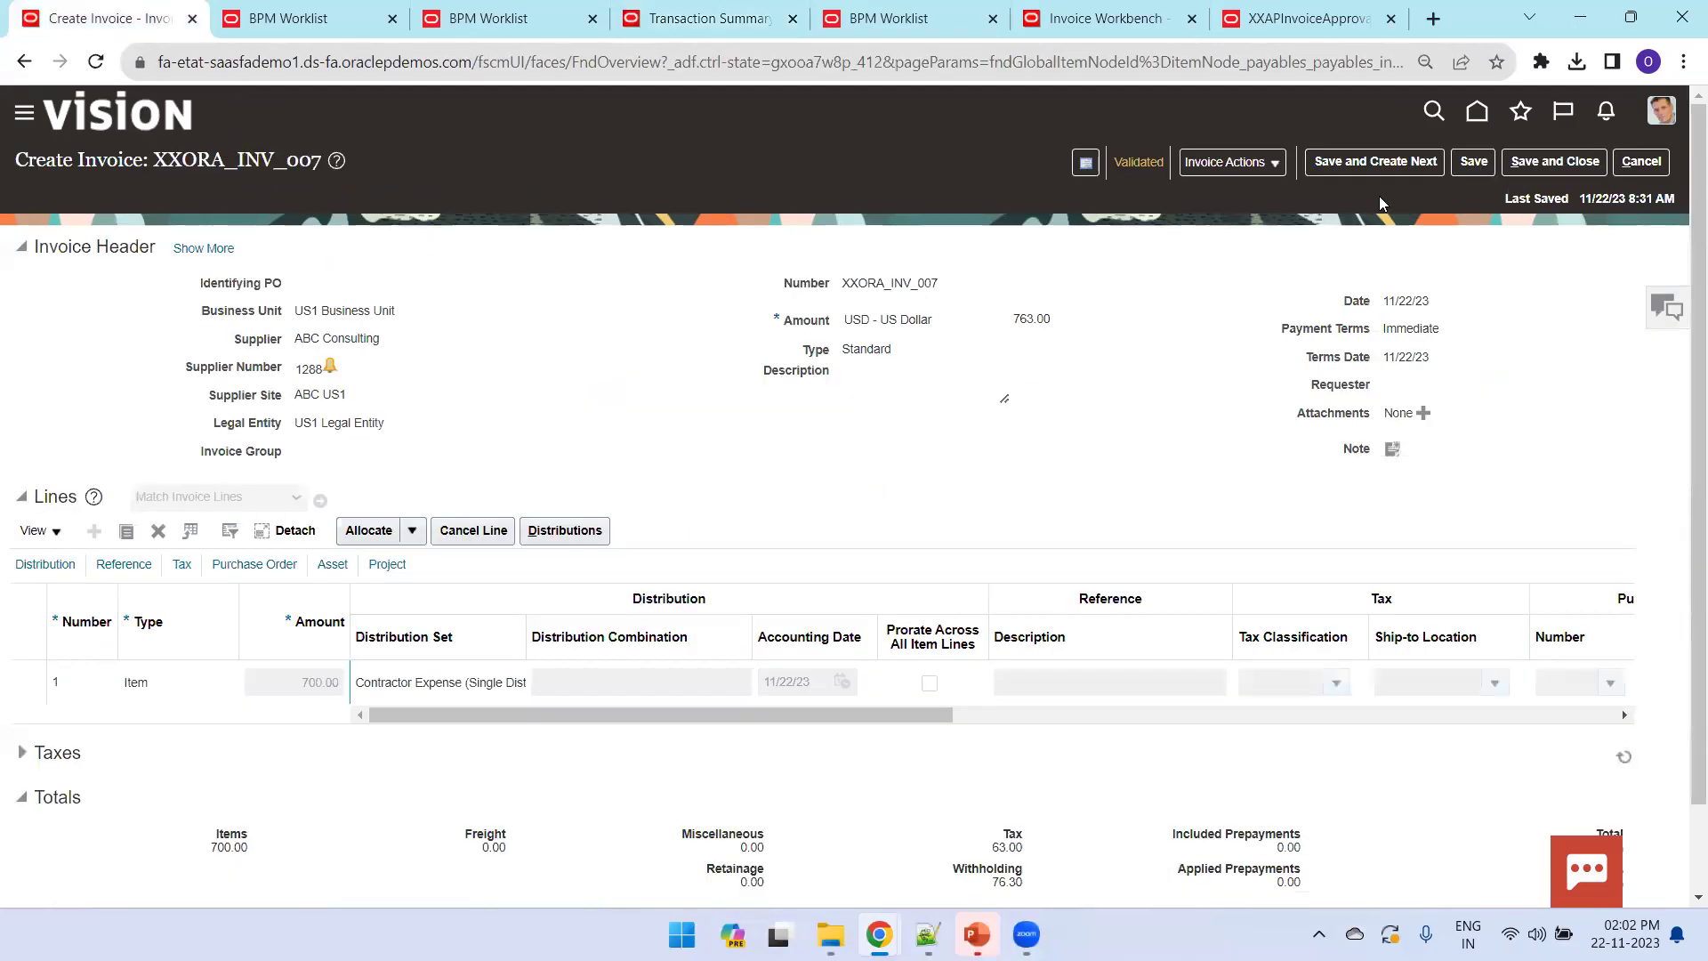
Step: View the invoice's approval and notification history, widen the Action column to read the full action names, and close the history
left_click(1218, 162)
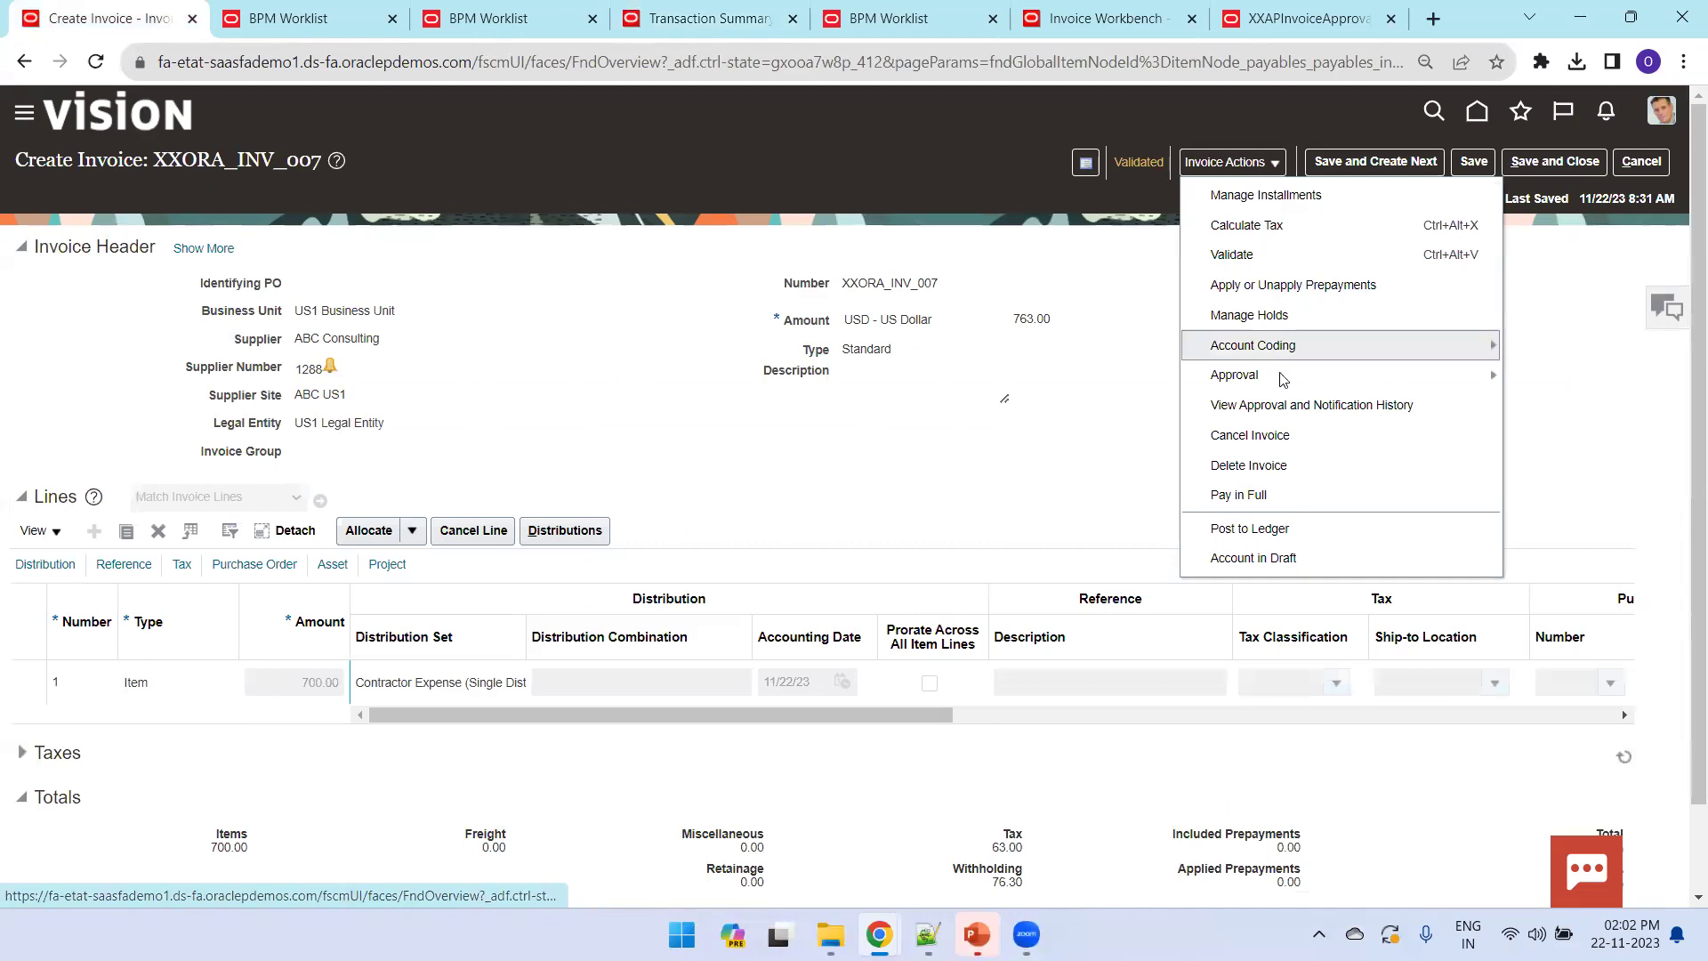
left_click(1291, 408)
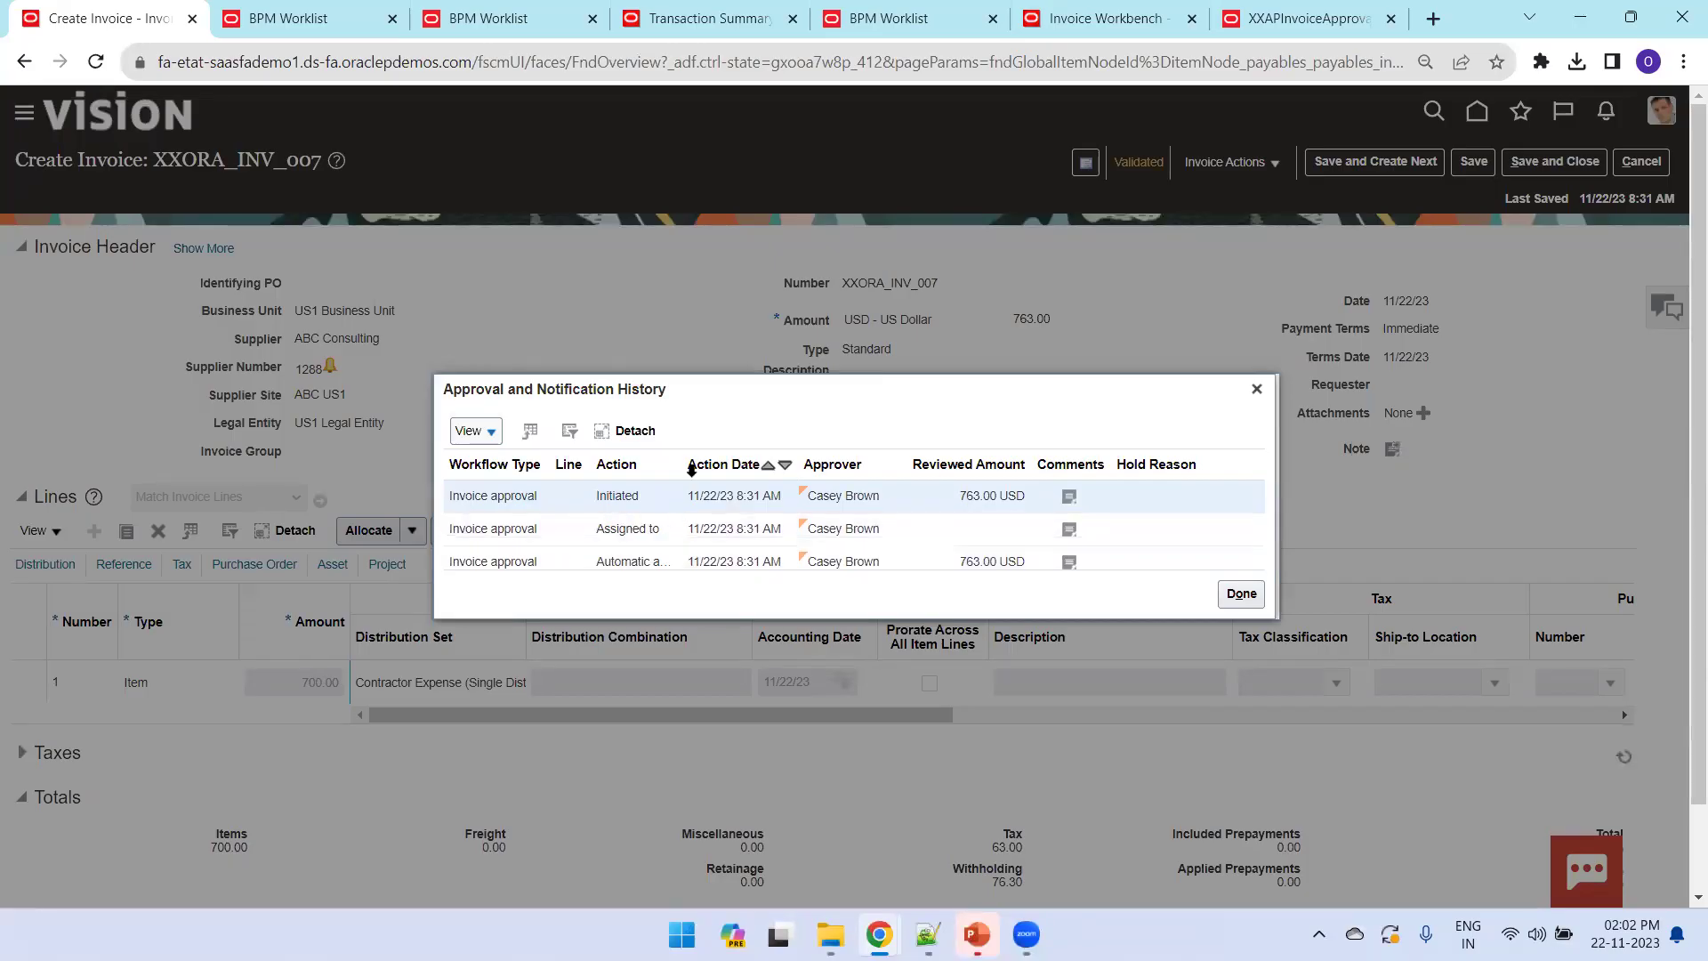
left_click_drag(682, 459, 778, 461)
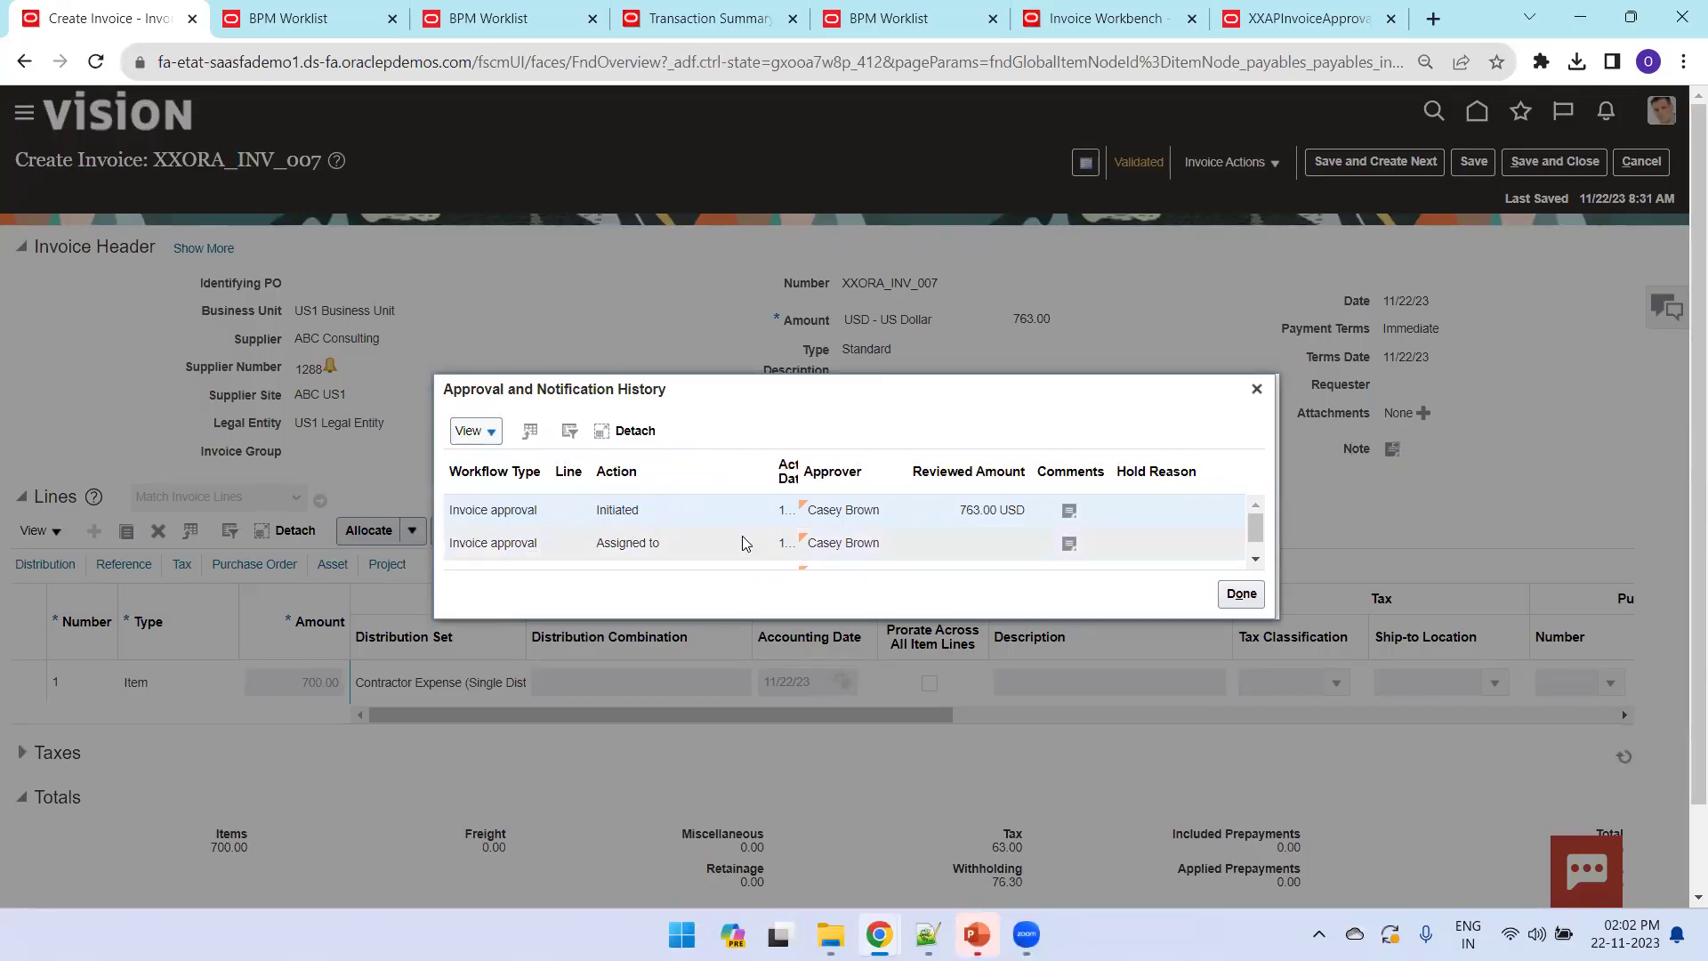
scroll(745, 532, "down", 1)
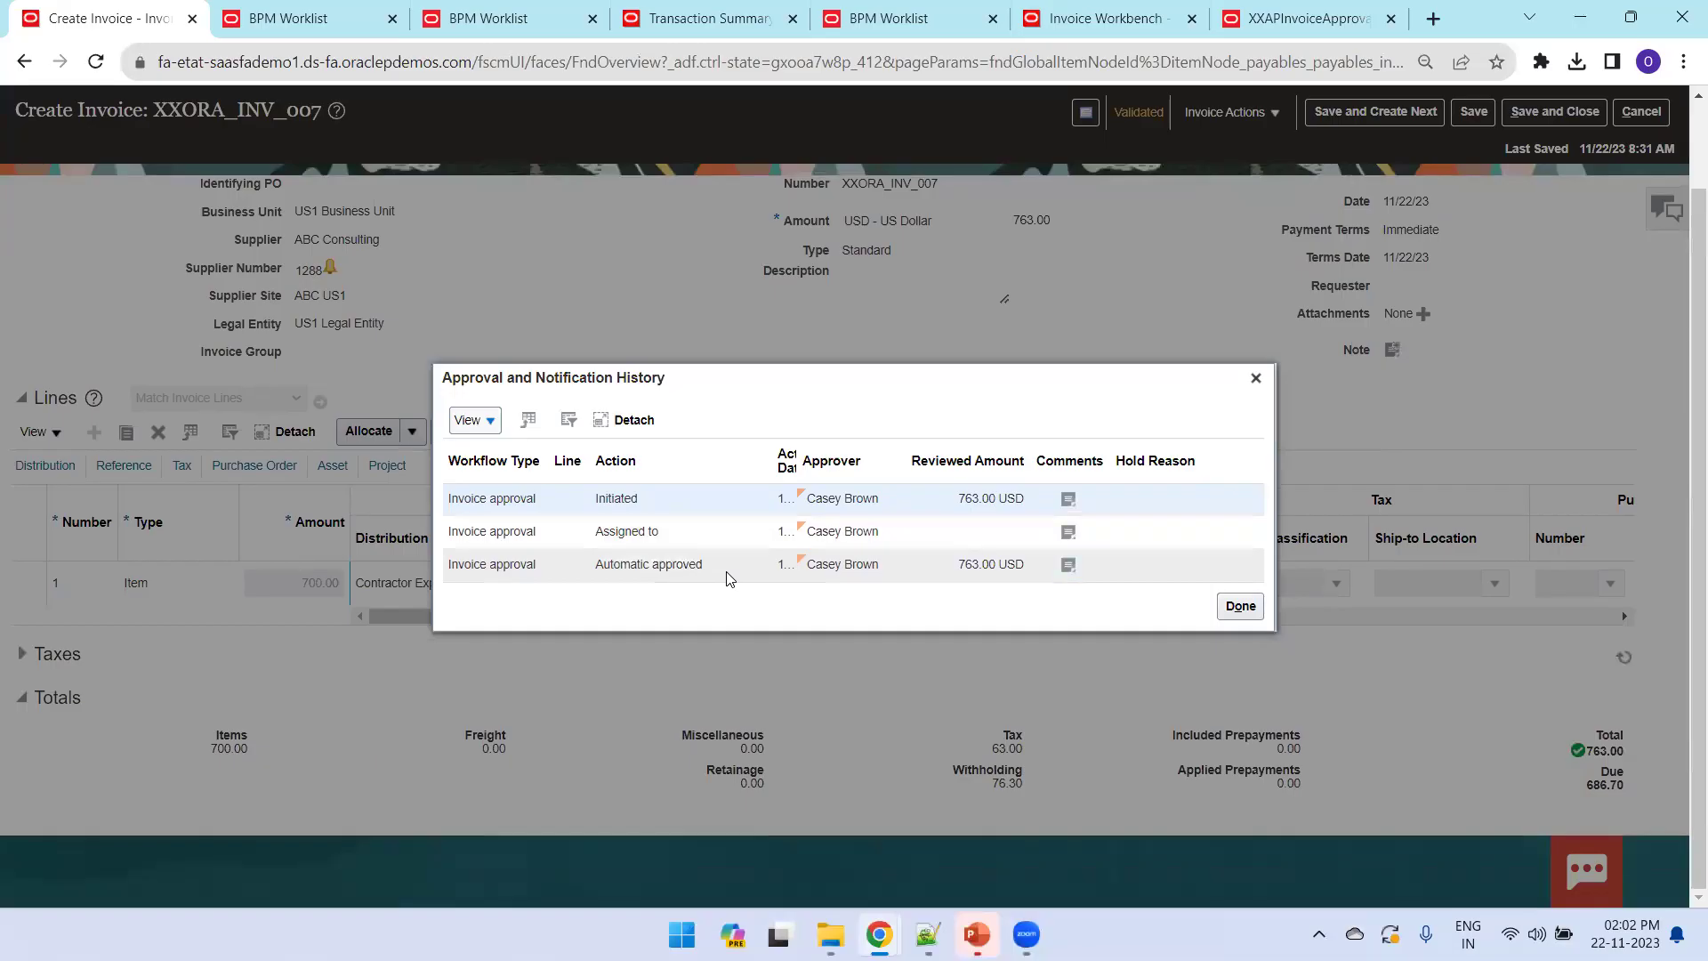
left_click(1231, 613)
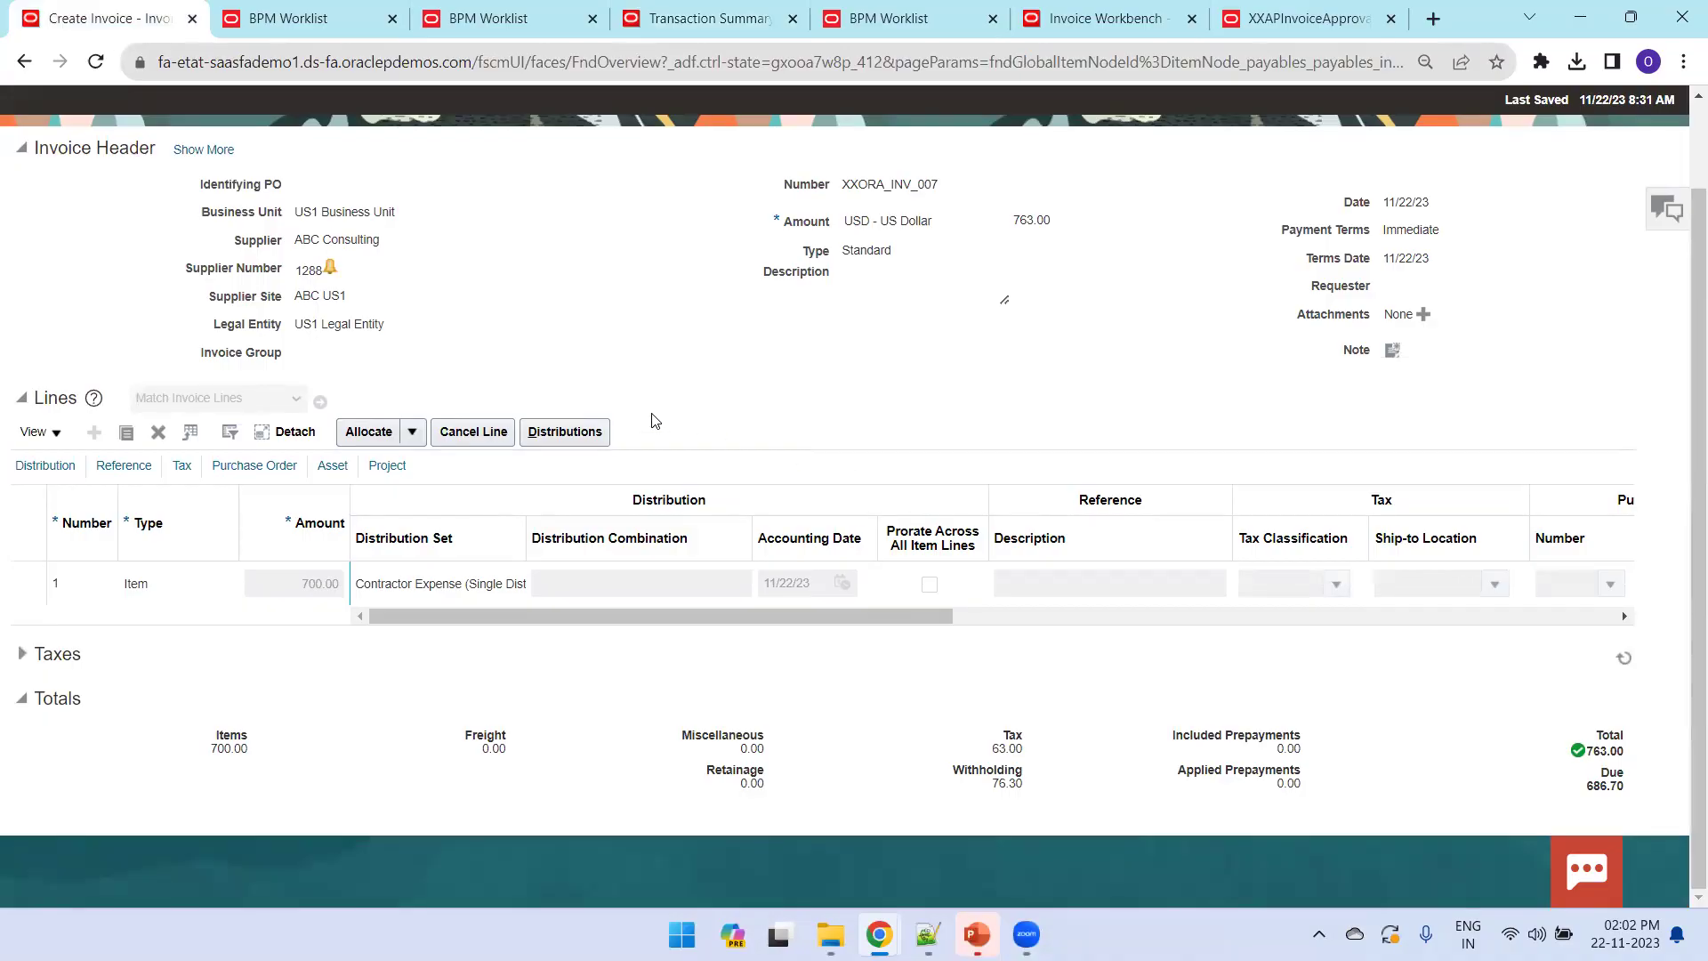
scroll(655, 420, "up", 1)
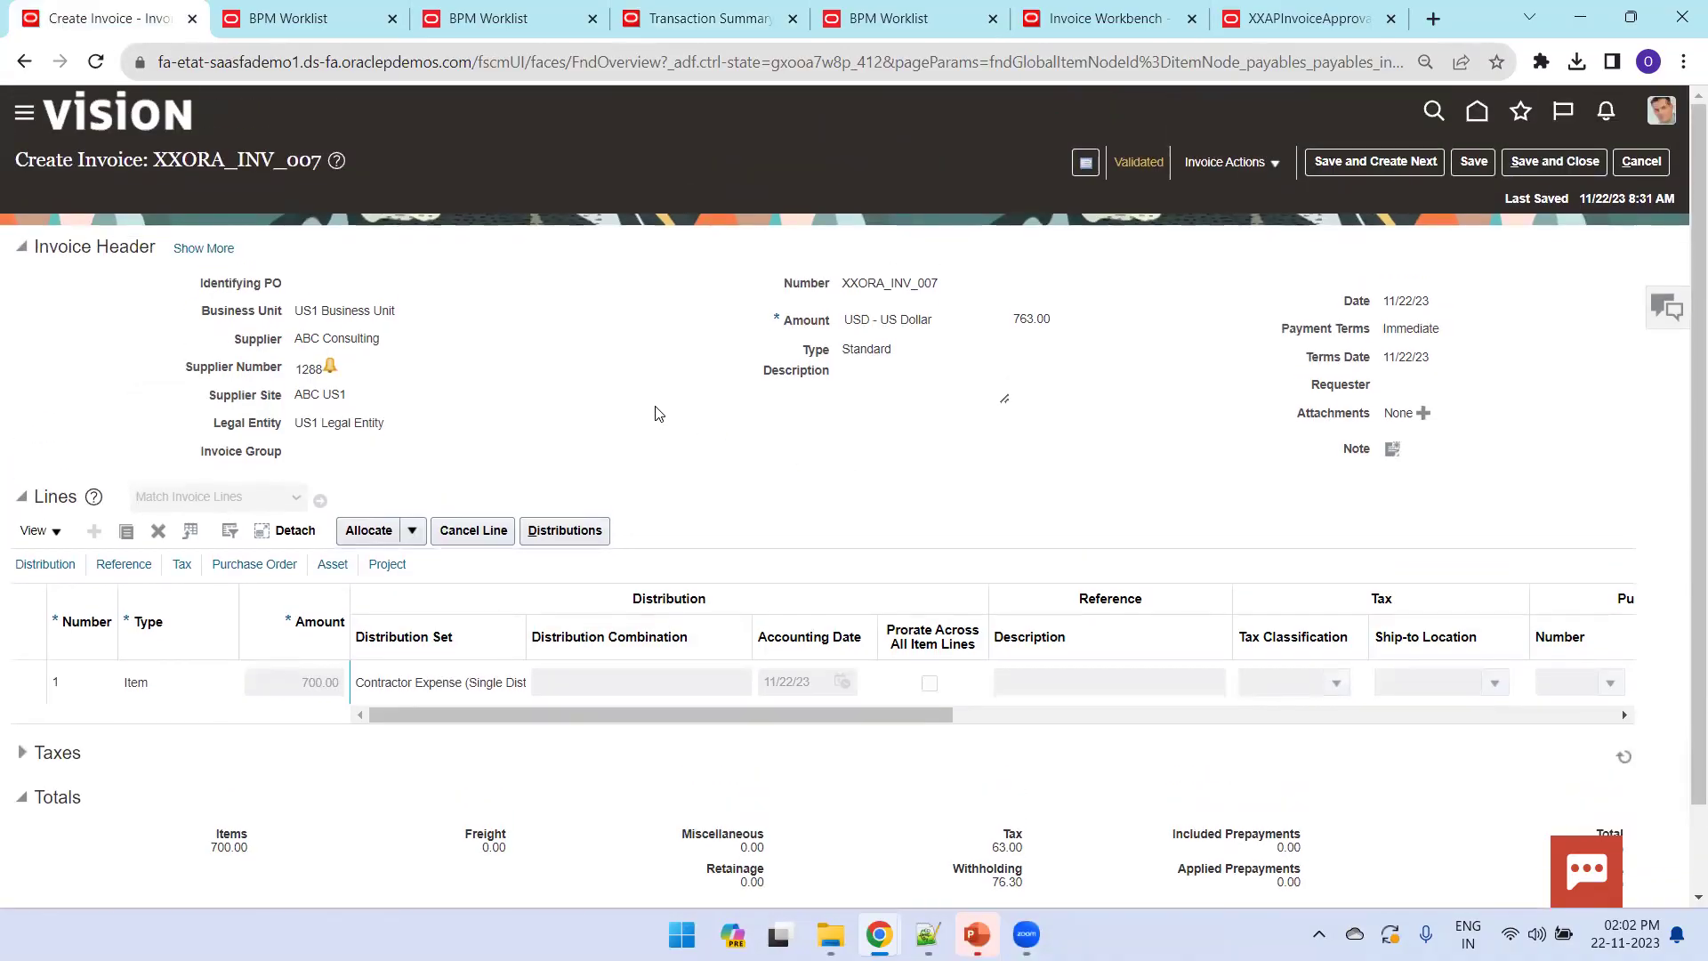